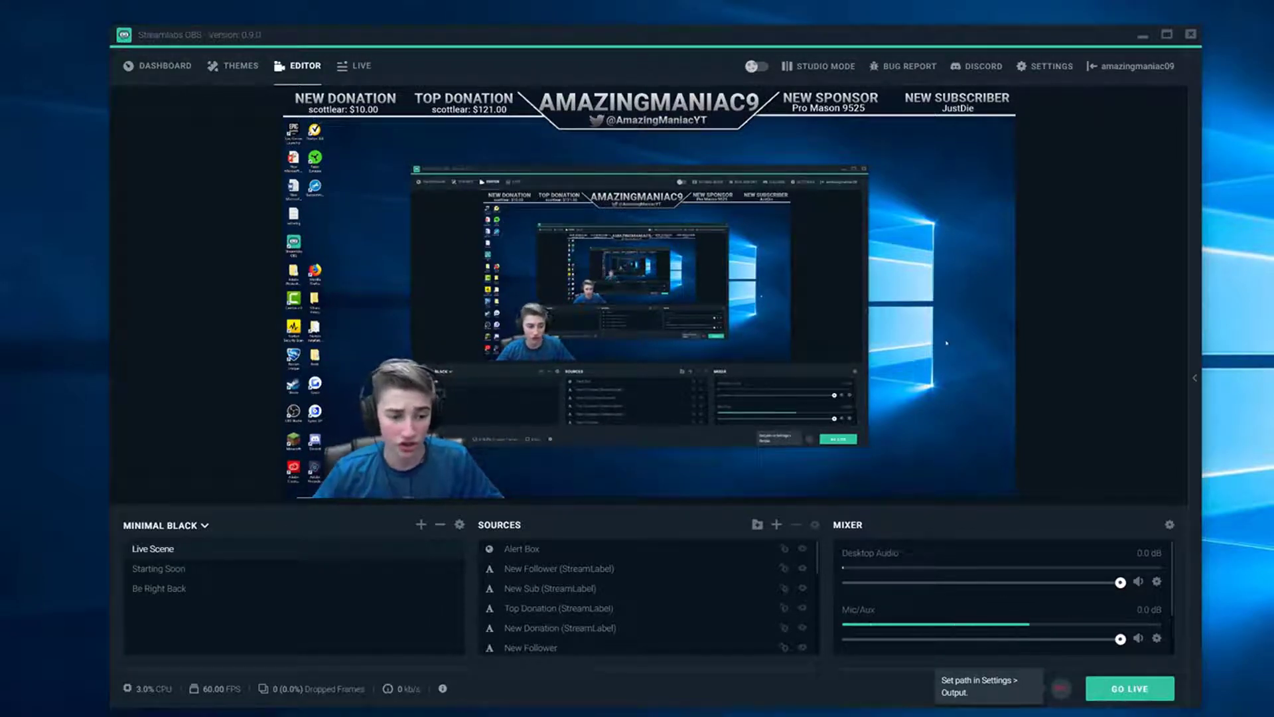
# Step: Browse the scene themes and examine the Red Ambridge overlay's preview and included screens
pyautogui.click(245, 64)
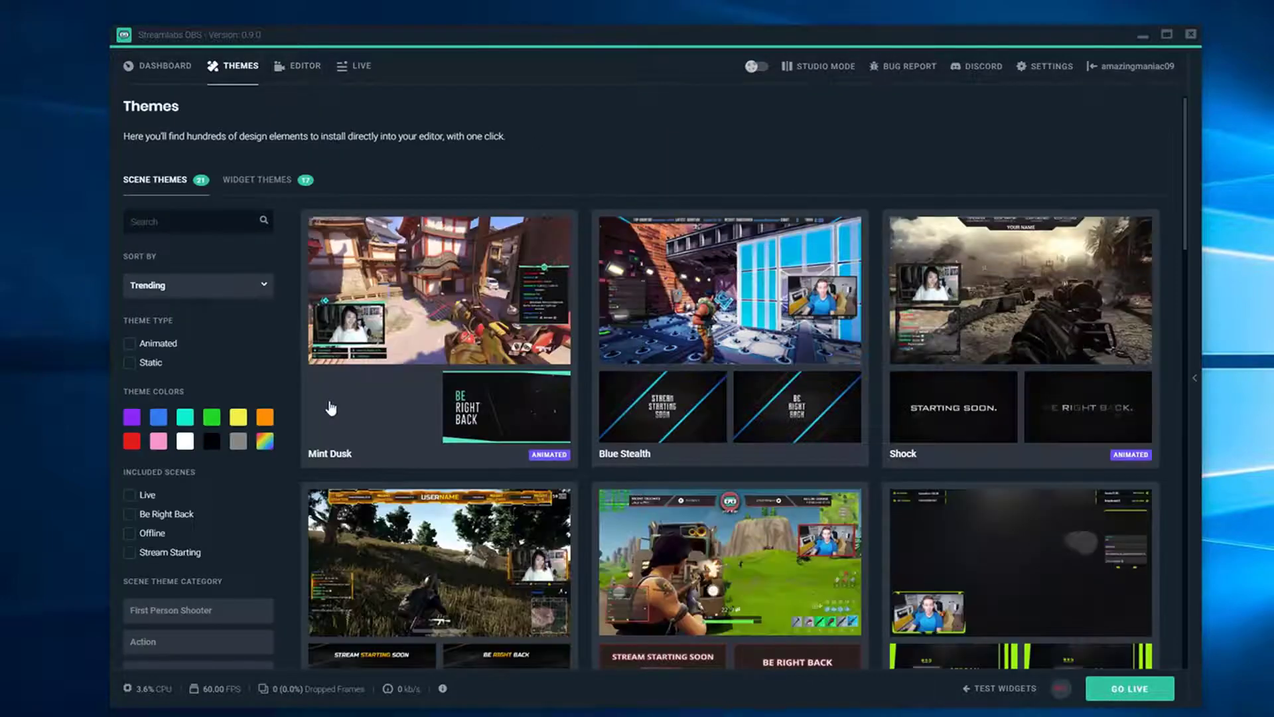
pyautogui.scroll(-5, 411, 346)
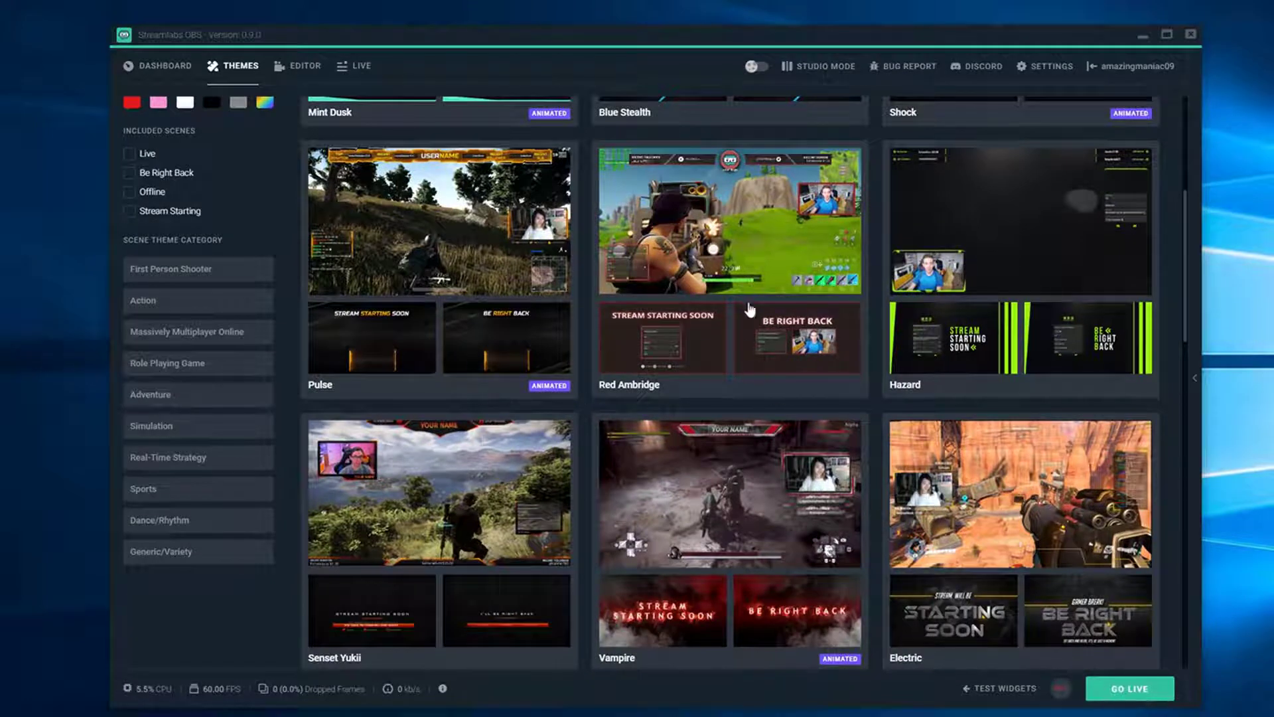
pyautogui.click(717, 259)
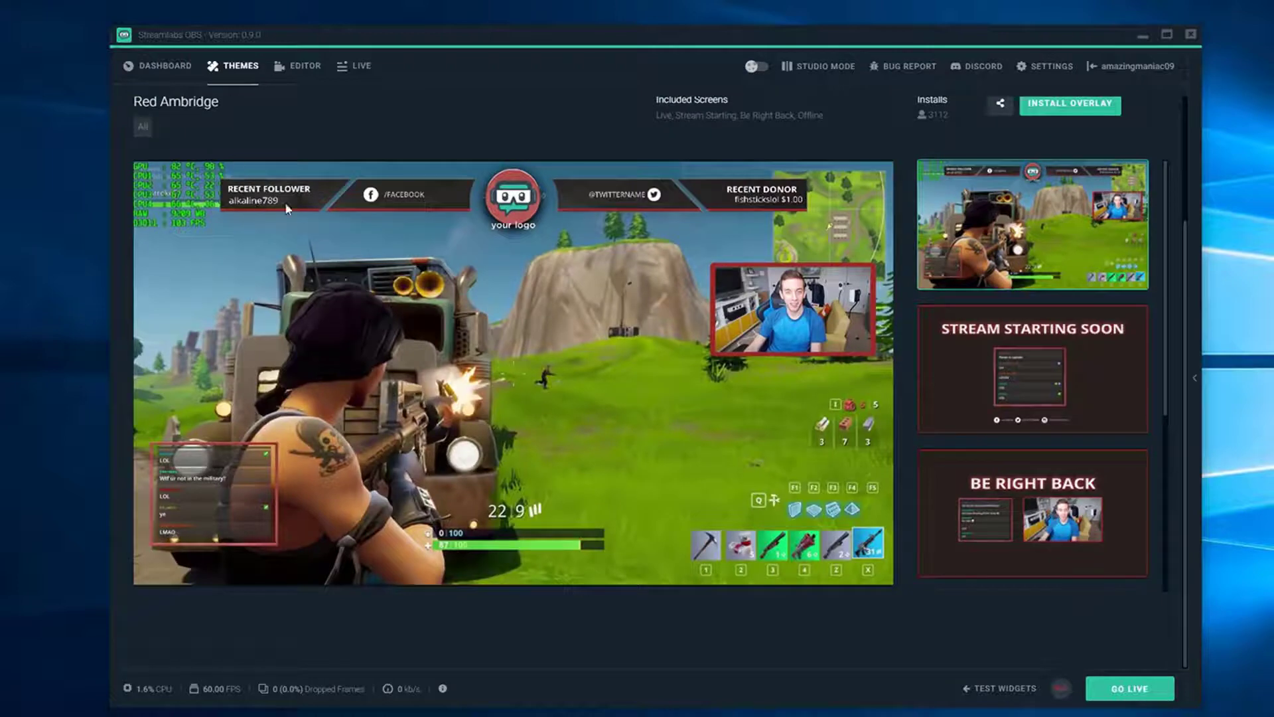
pyautogui.scroll(-3, 687, 201)
pyautogui.scroll(4, 635, 360)
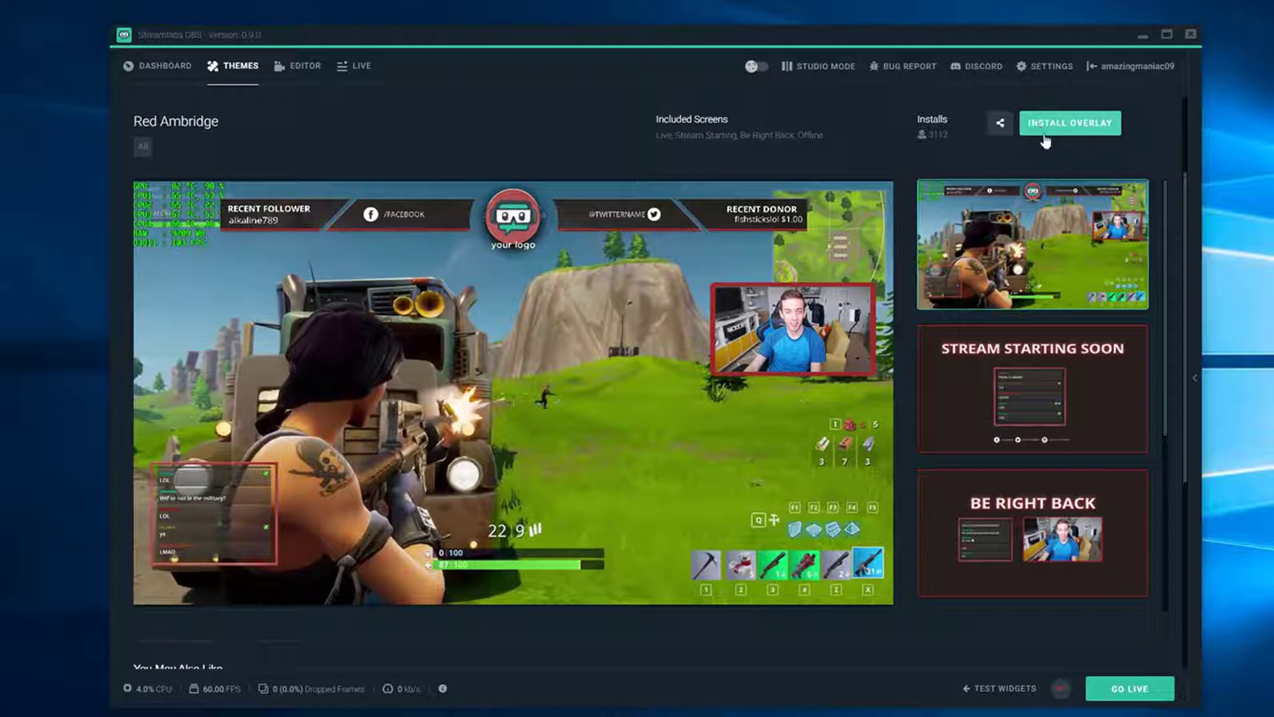
# Step: Return to the scene editor and examine the font and text settings in the Header Name source's properties
pyautogui.click(306, 67)
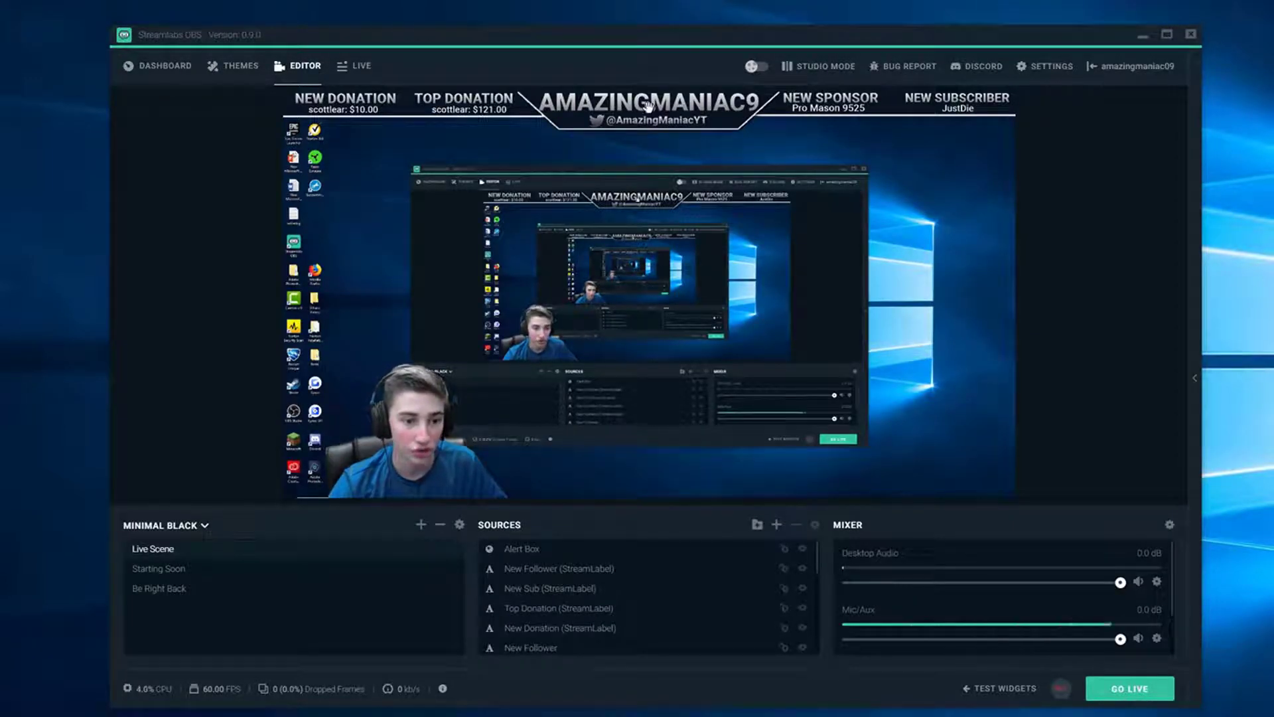
pyautogui.click(619, 107)
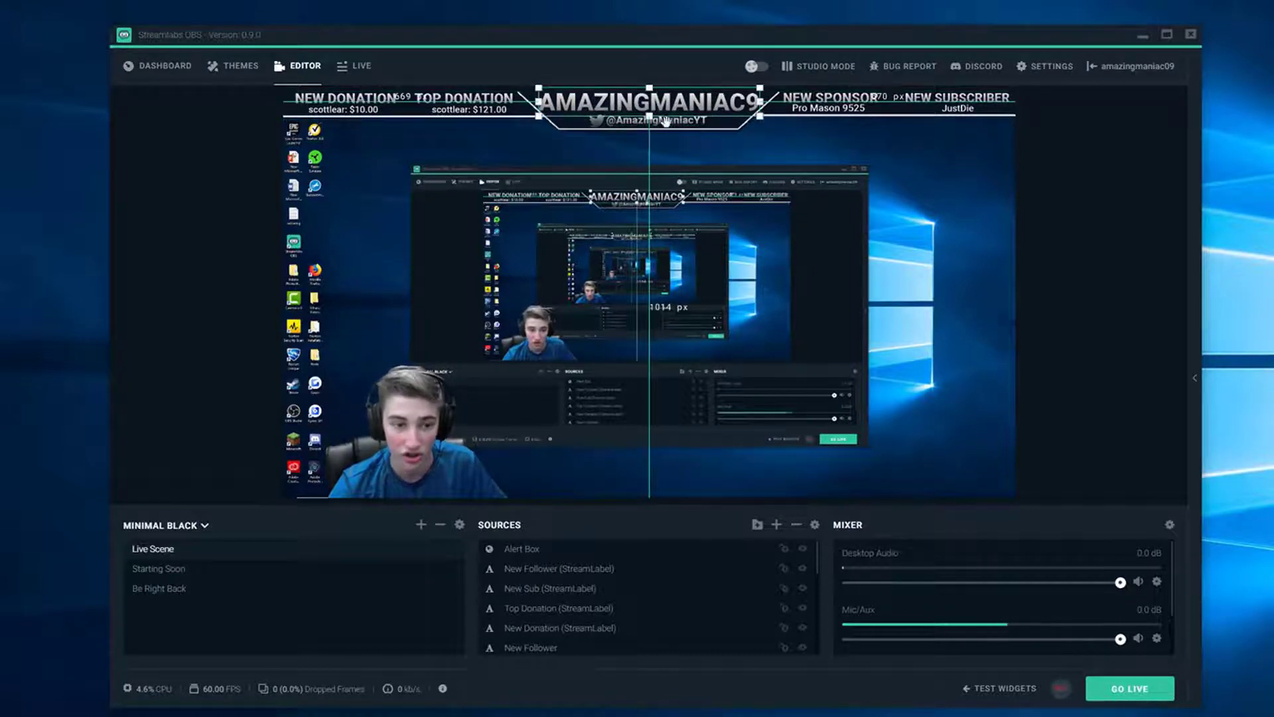
pyautogui.rightClick(602, 111)
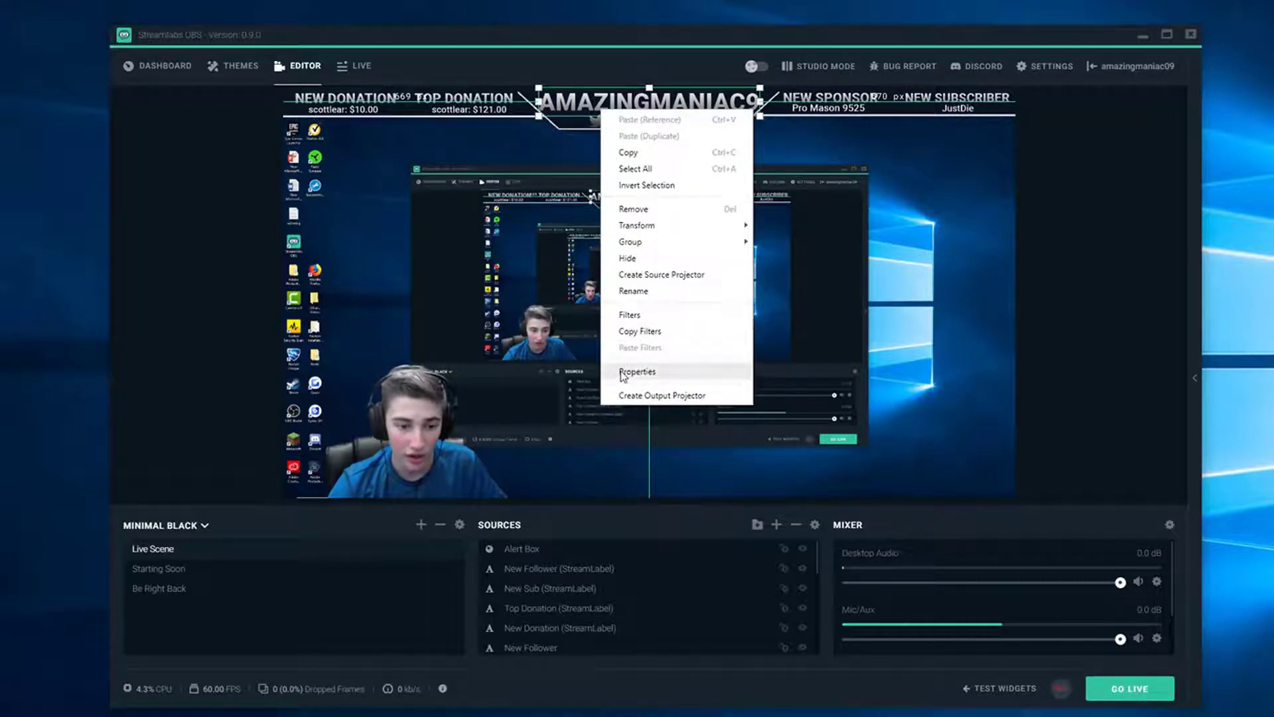
pyautogui.click(620, 371)
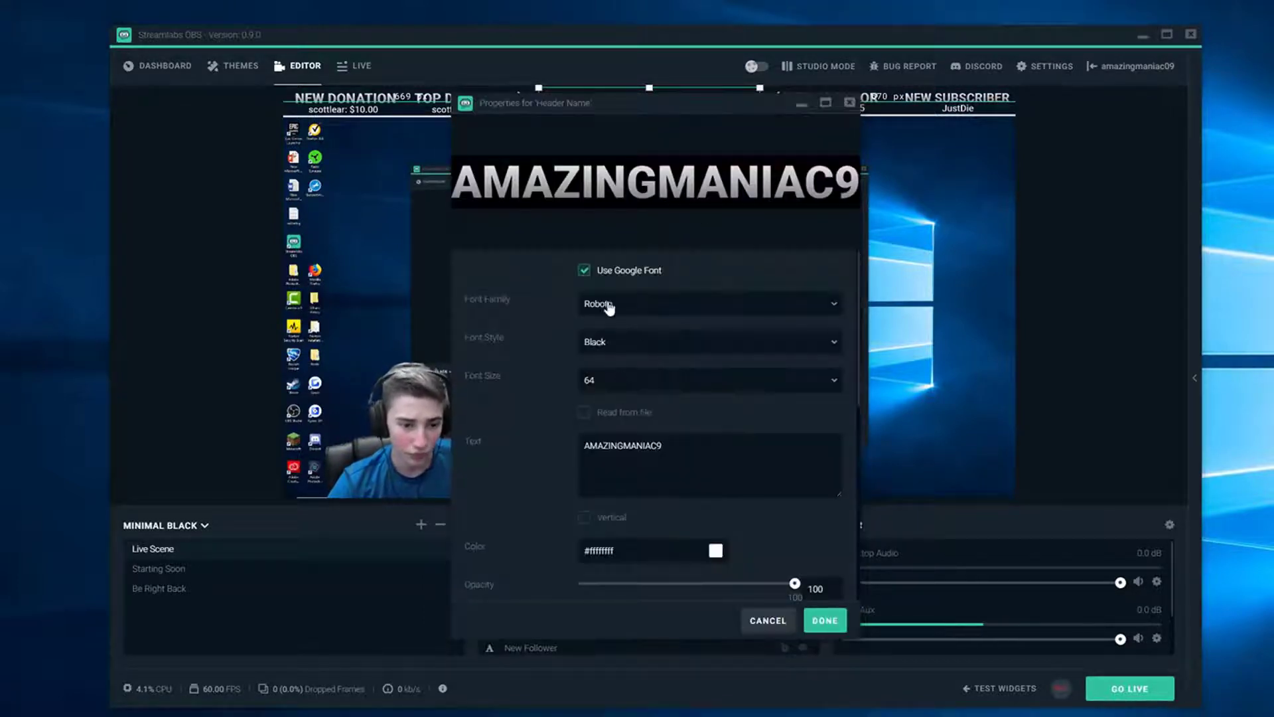
pyautogui.scroll(-1, 501, 381)
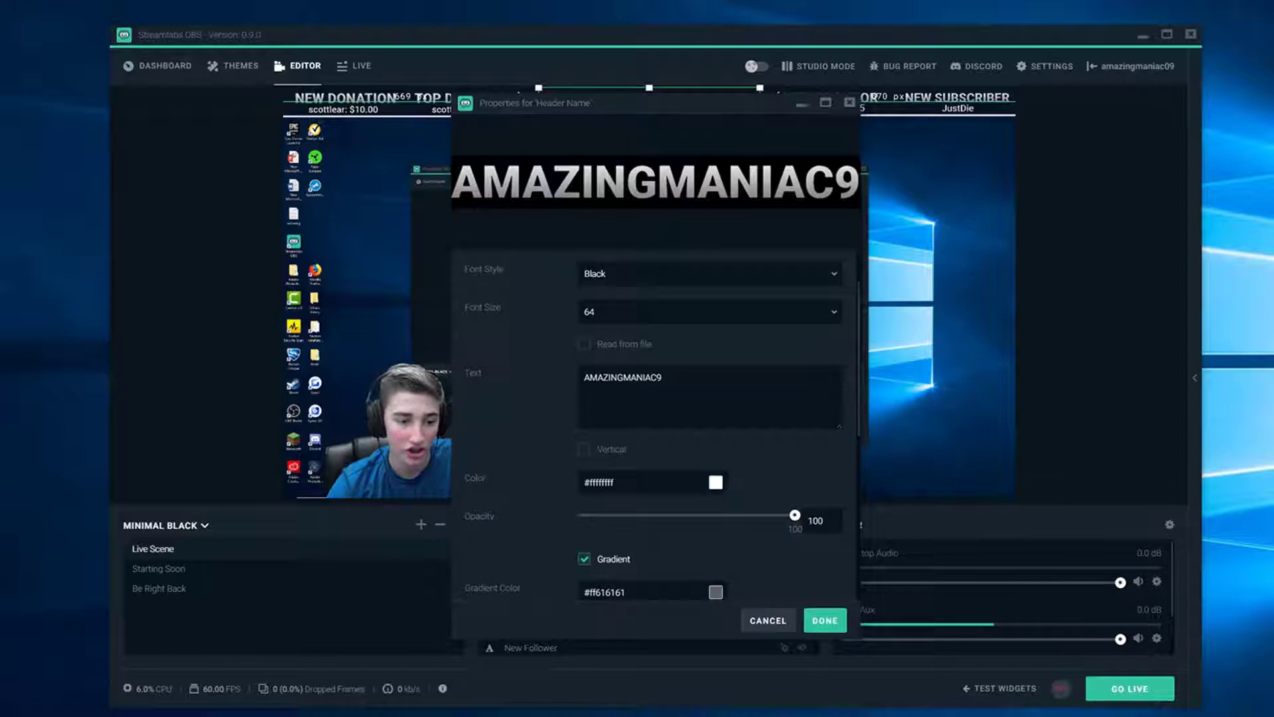
pyautogui.scroll(1, 484, 399)
pyautogui.doubleClick(586, 445)
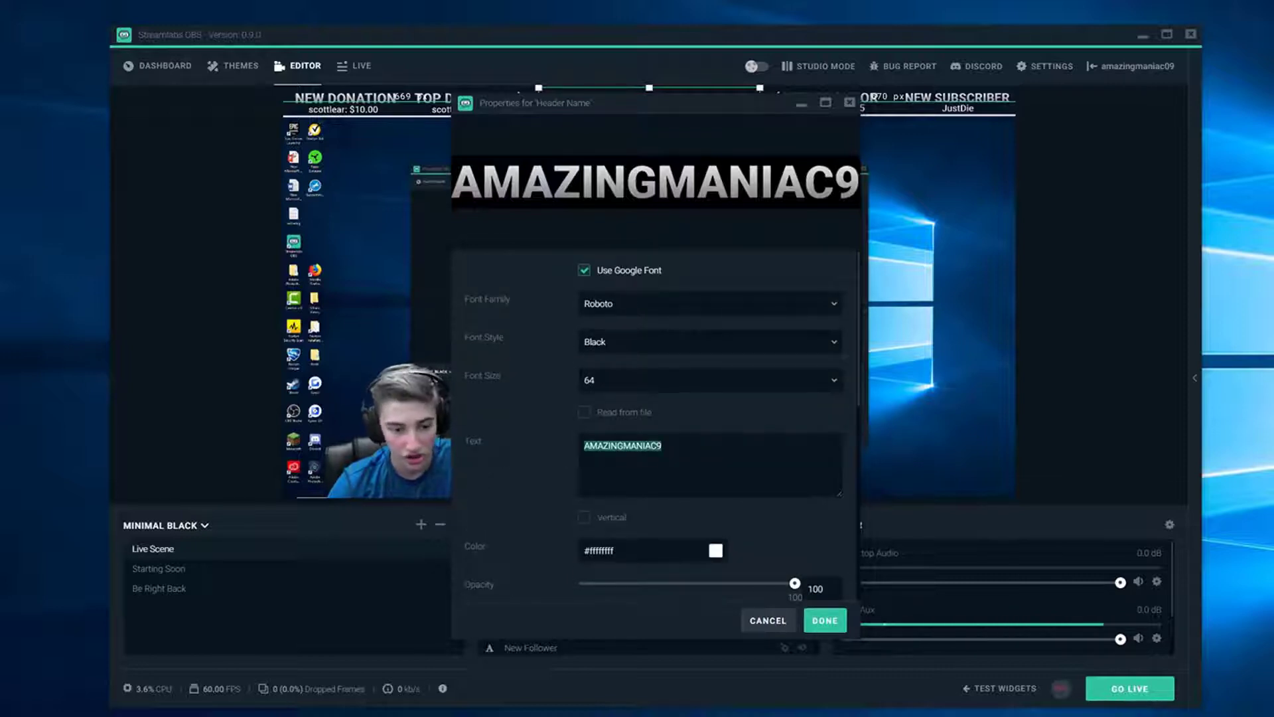
pyautogui.click(585, 446)
pyautogui.doubleClick(586, 445)
pyautogui.click(585, 446)
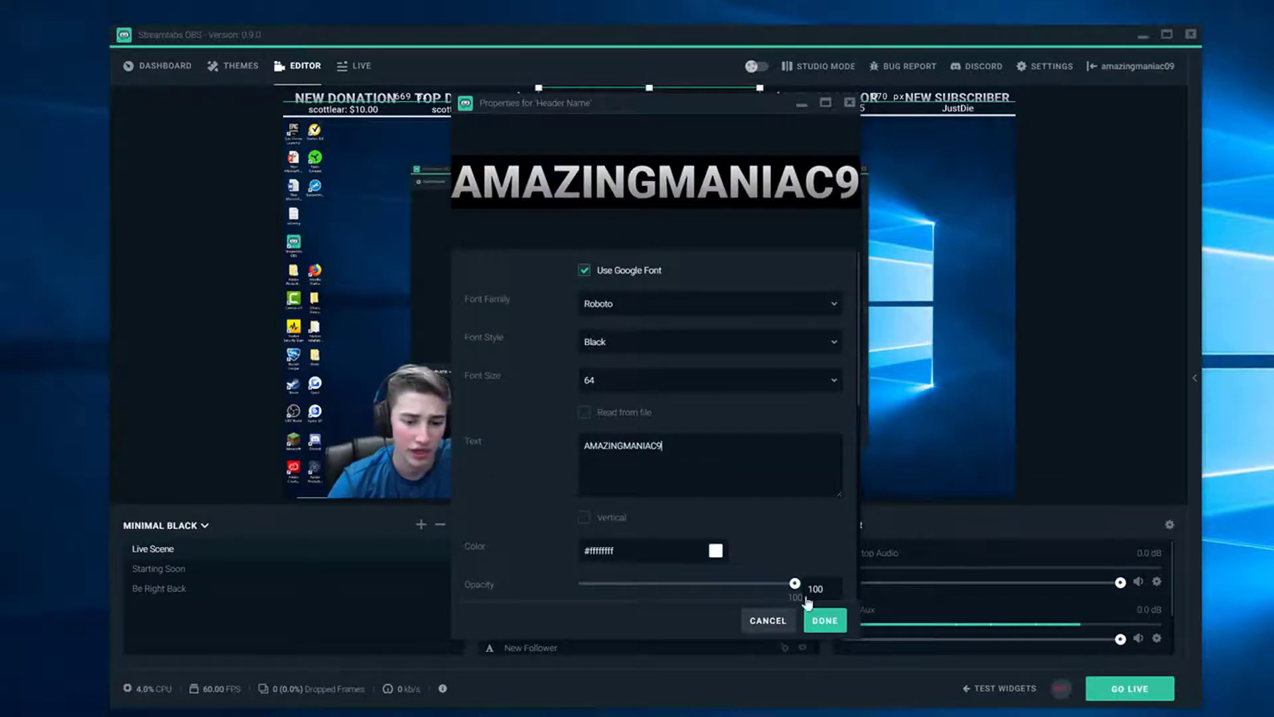
pyautogui.click(825, 619)
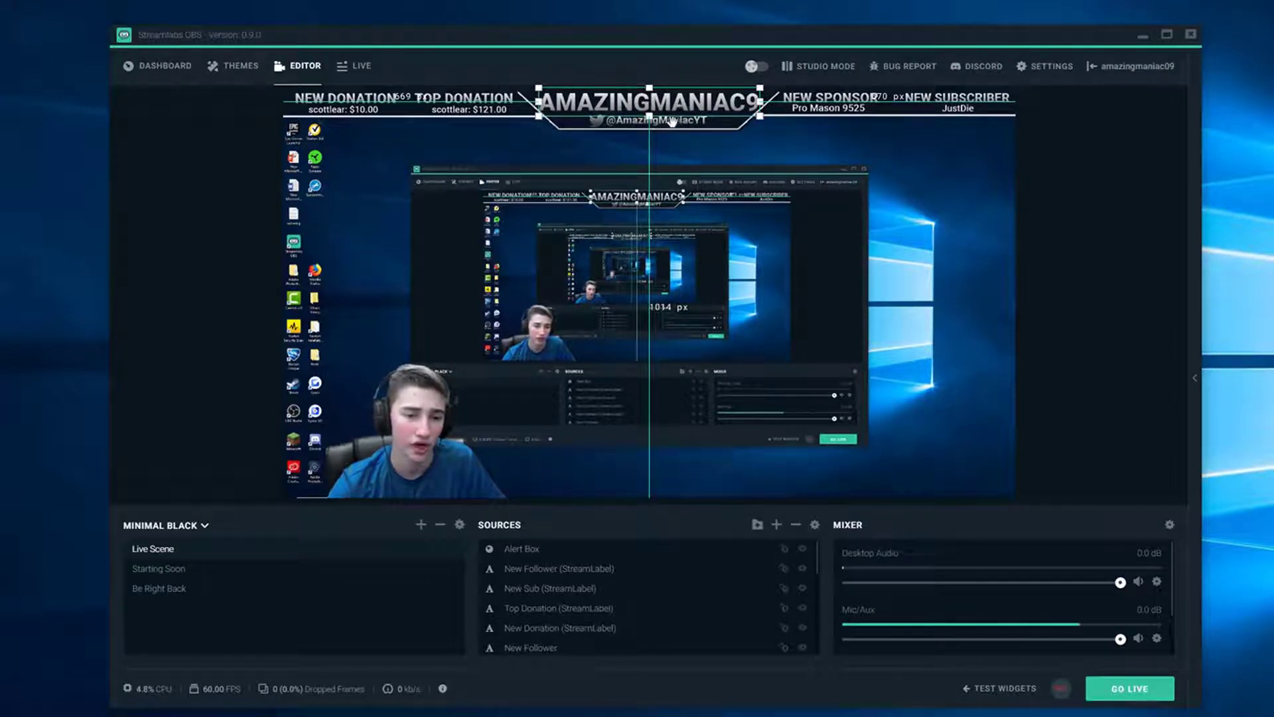
# Step: Examine the label types available in the New Donation stream label's properties, leaving its settings as they are
pyautogui.click(705, 123)
pyautogui.click(705, 132)
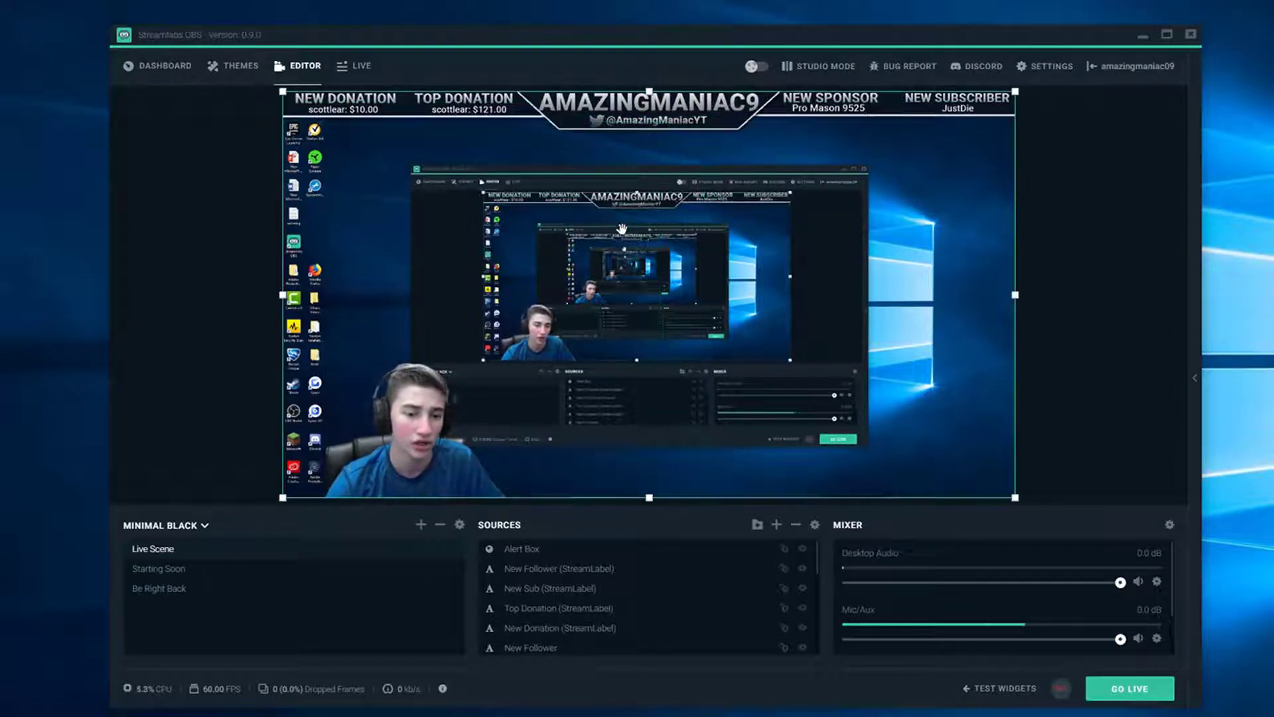
pyautogui.click(341, 111)
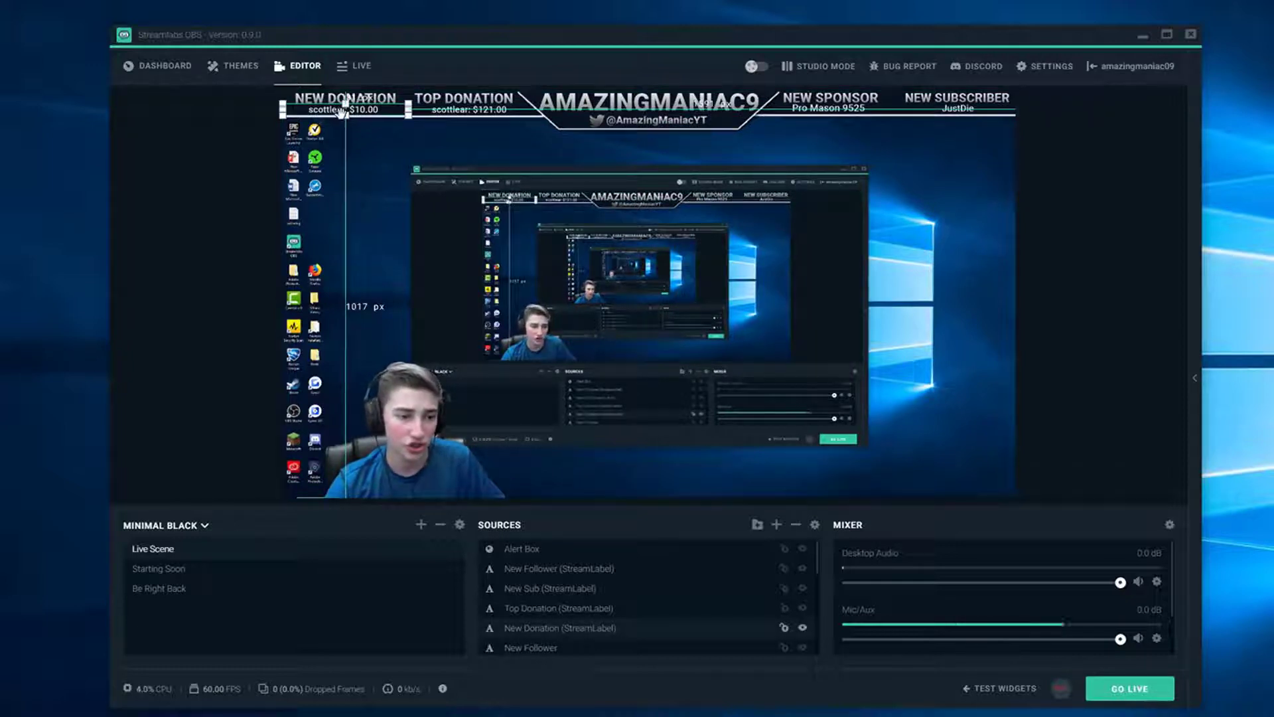
pyautogui.rightClick(337, 113)
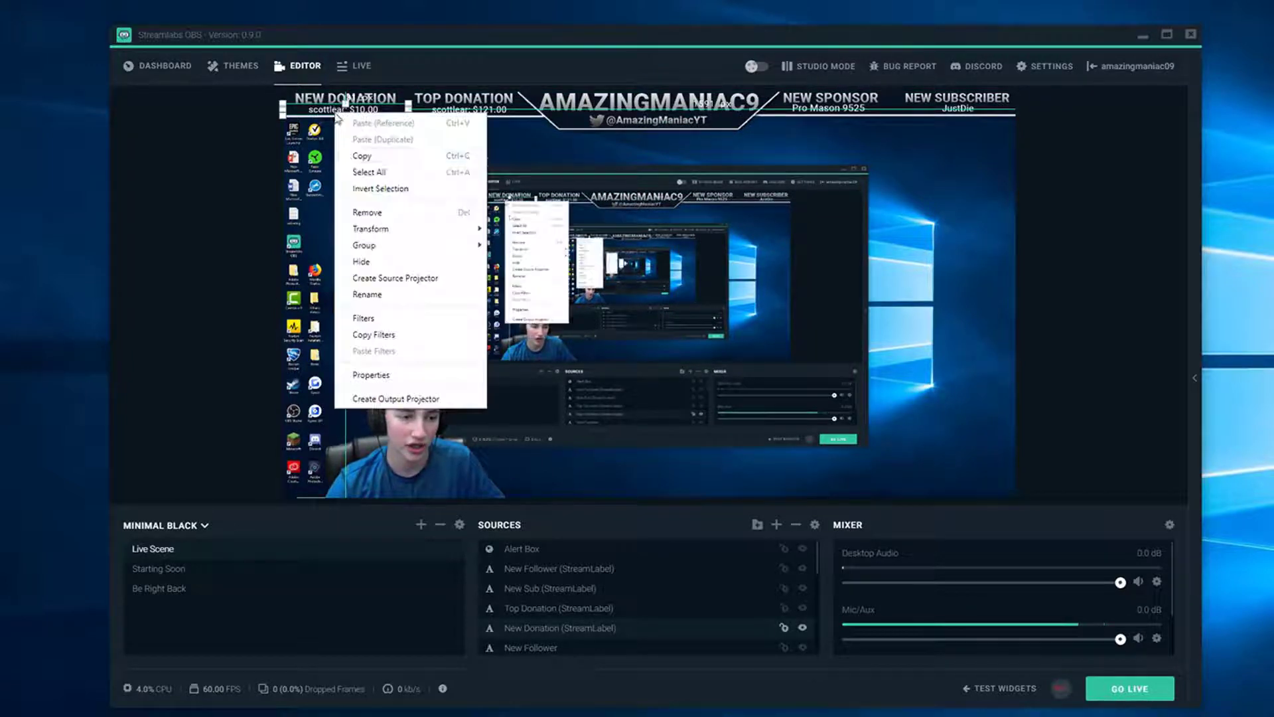
pyautogui.click(373, 373)
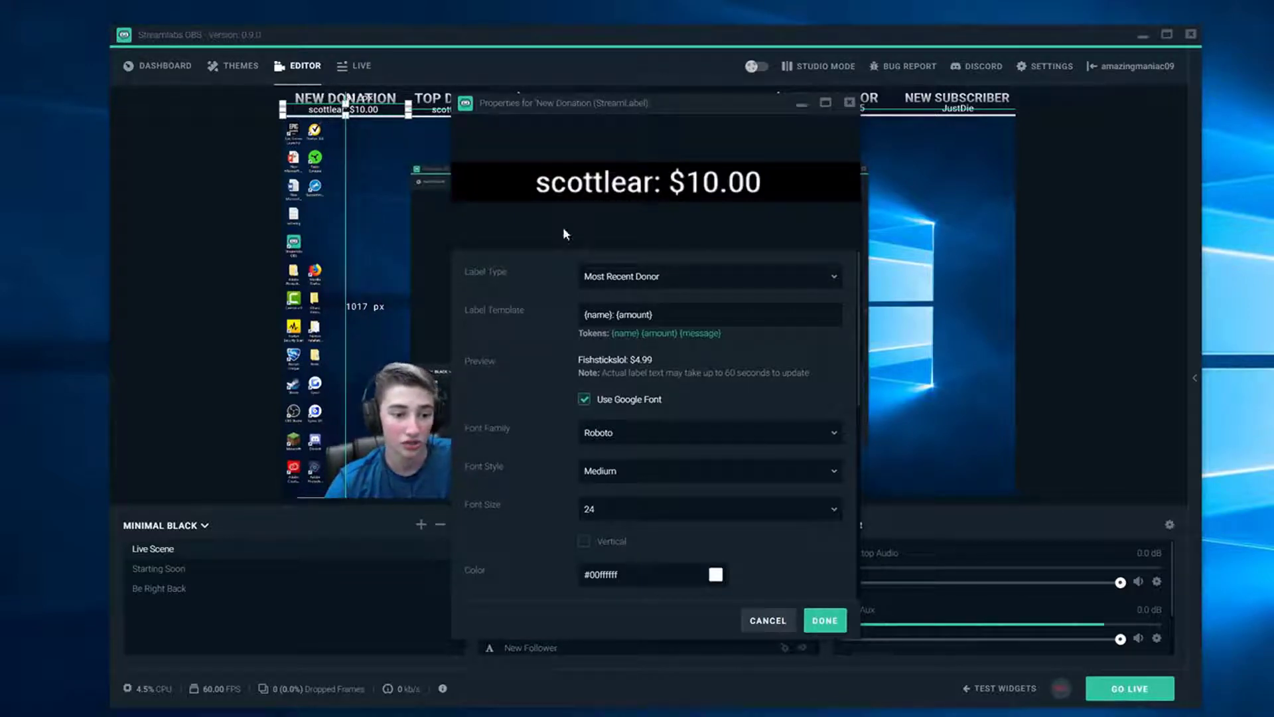
pyautogui.click(631, 276)
pyautogui.scroll(-15, 683, 309)
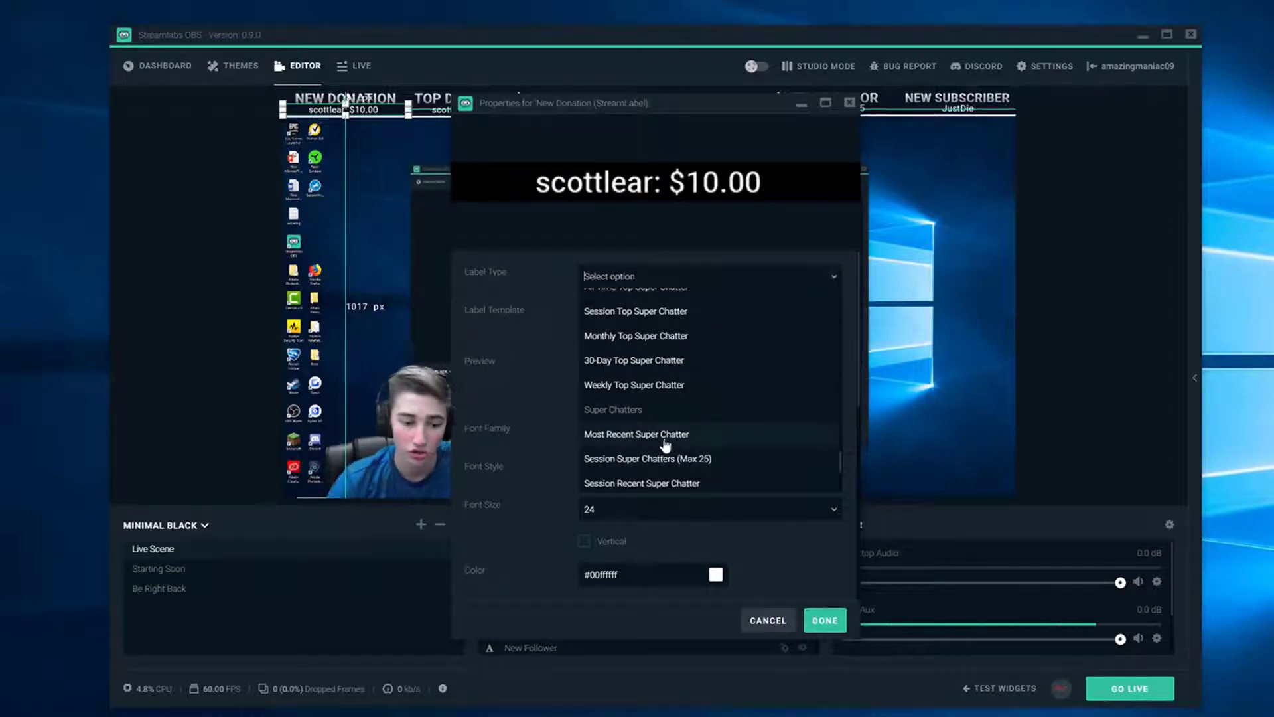
pyautogui.scroll(-3, 663, 440)
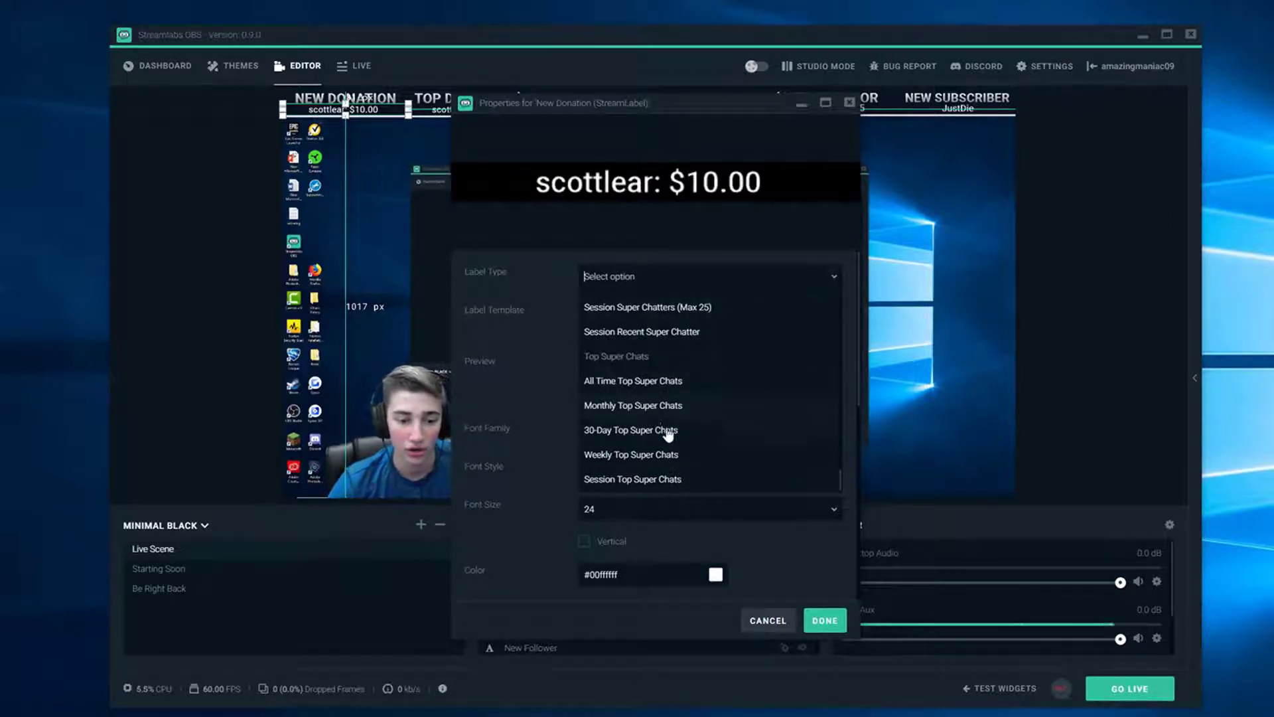
pyautogui.scroll(-5, 664, 435)
pyautogui.scroll(3, 648, 464)
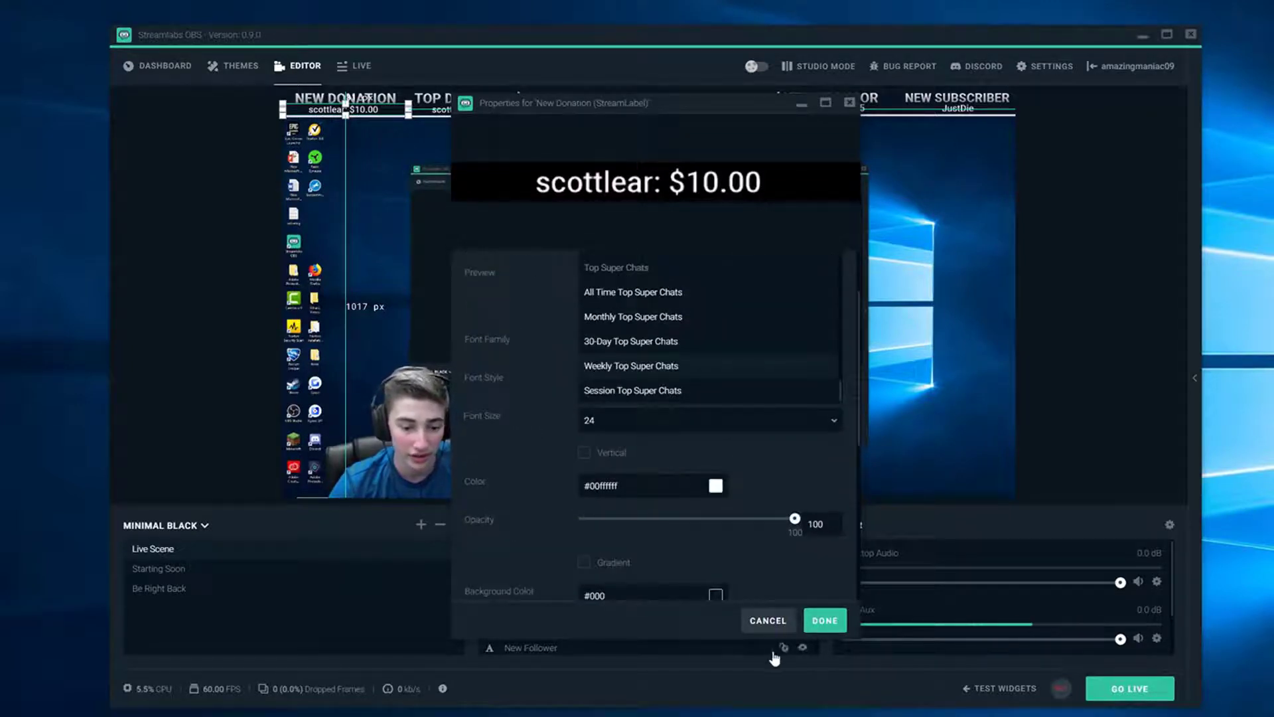
pyautogui.click(768, 621)
pyautogui.click(930, 258)
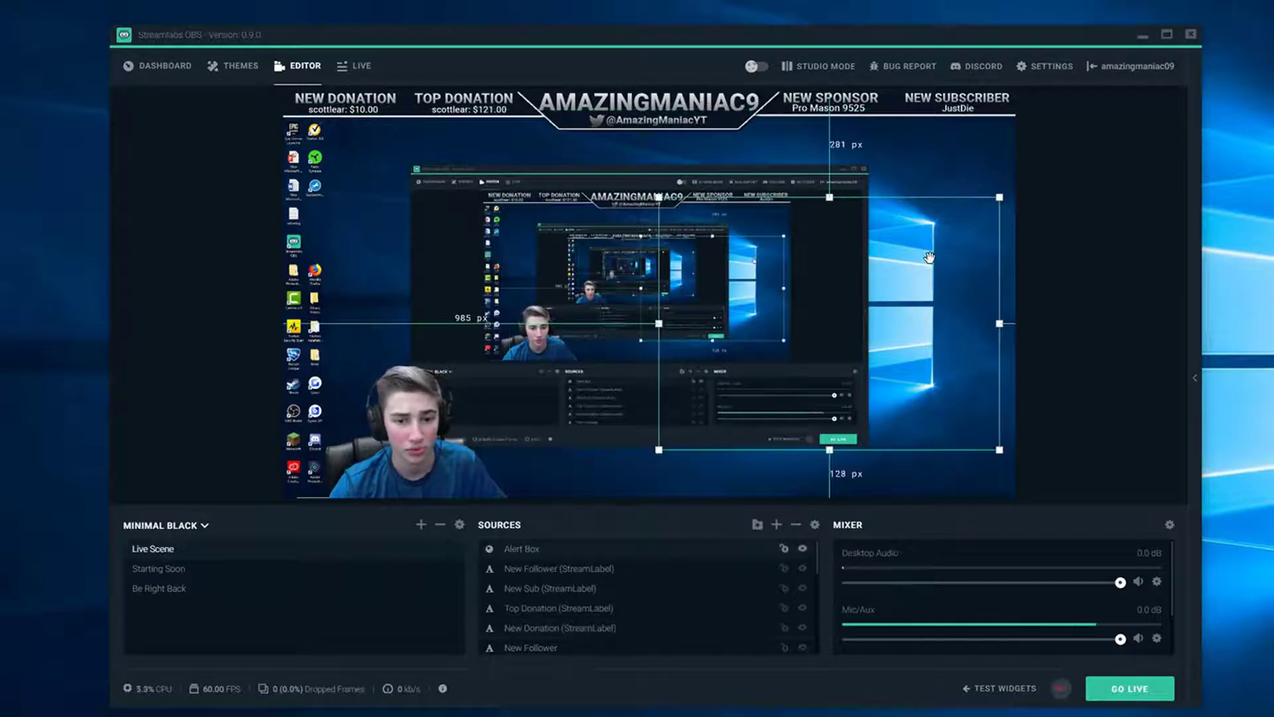
pyautogui.click(889, 149)
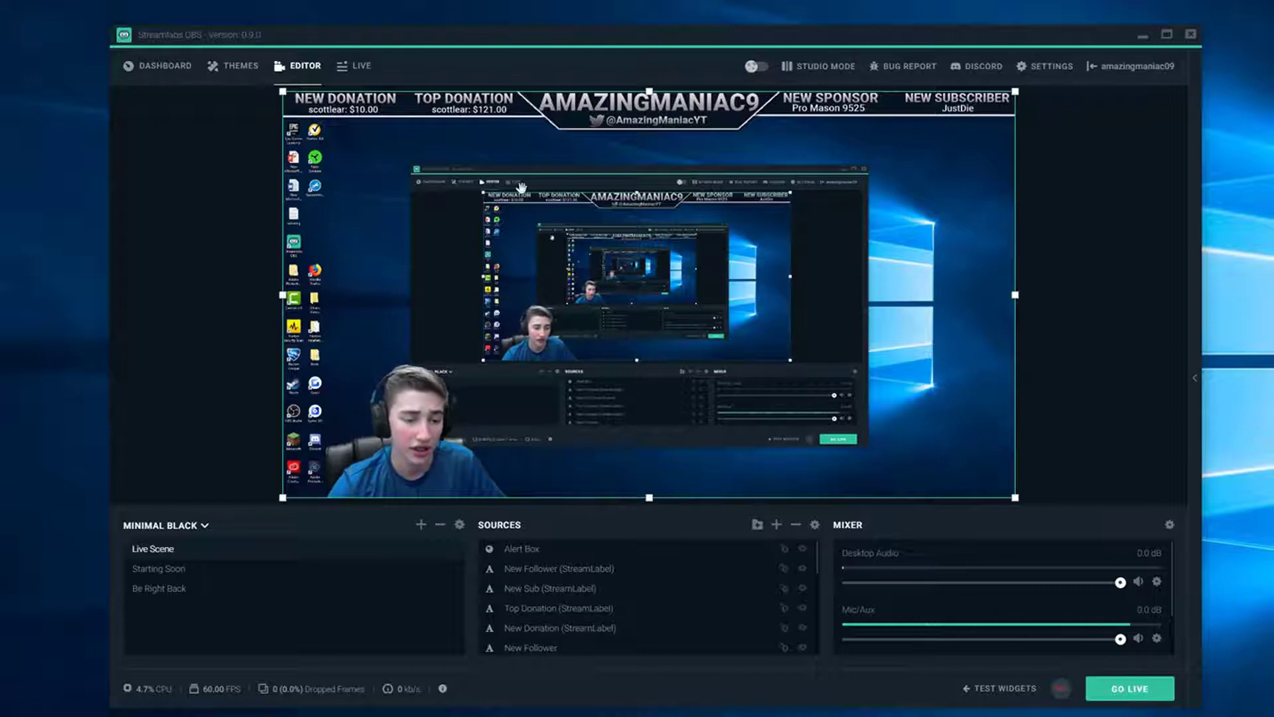
# Step: Add a scene named New Scene to the Minimal Black scene collection
pyautogui.scroll(-5, 627, 597)
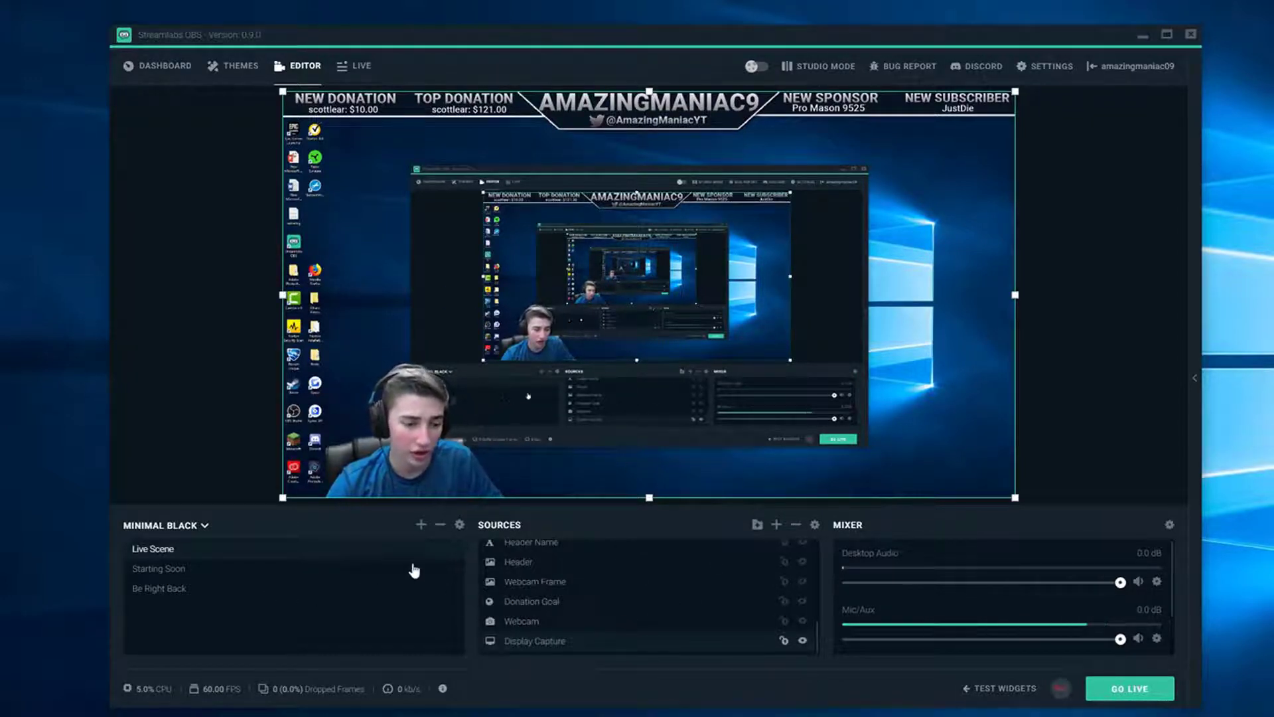
pyautogui.click(420, 525)
pyautogui.click(749, 434)
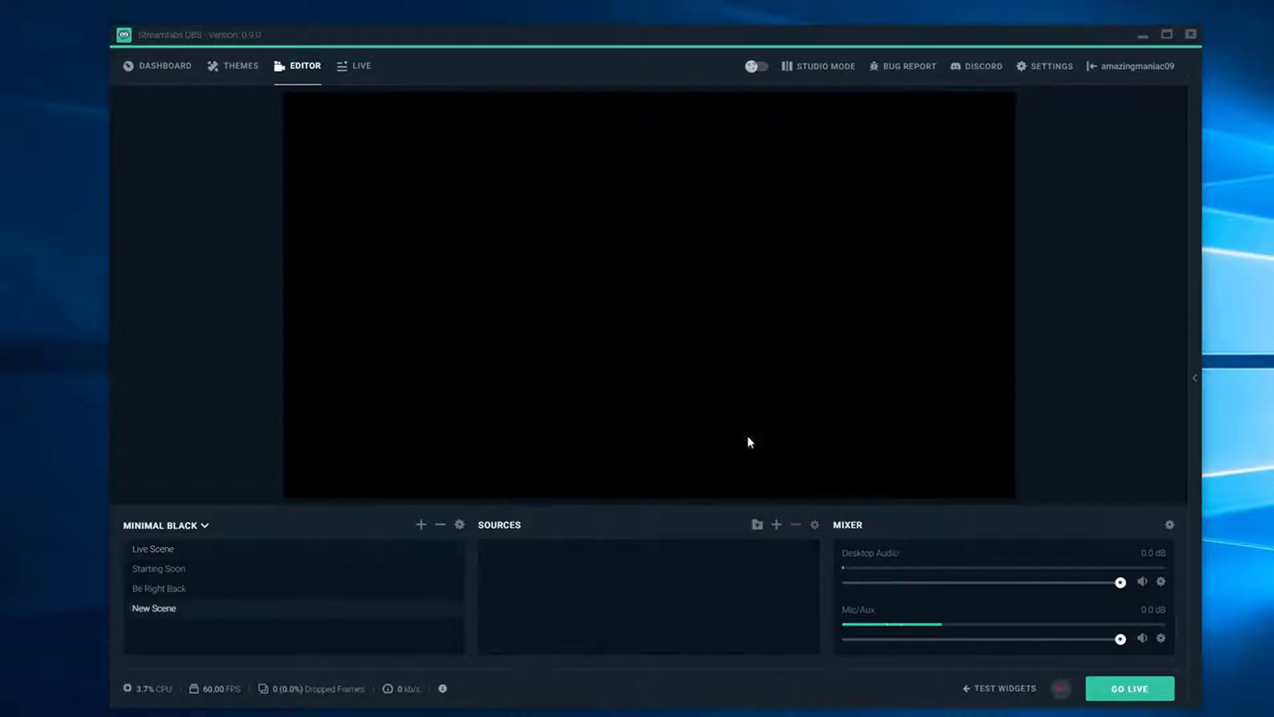
# Step: Examine the input devices available for the Mic/Aux audio source, closing its properties without changes
pyautogui.click(776, 525)
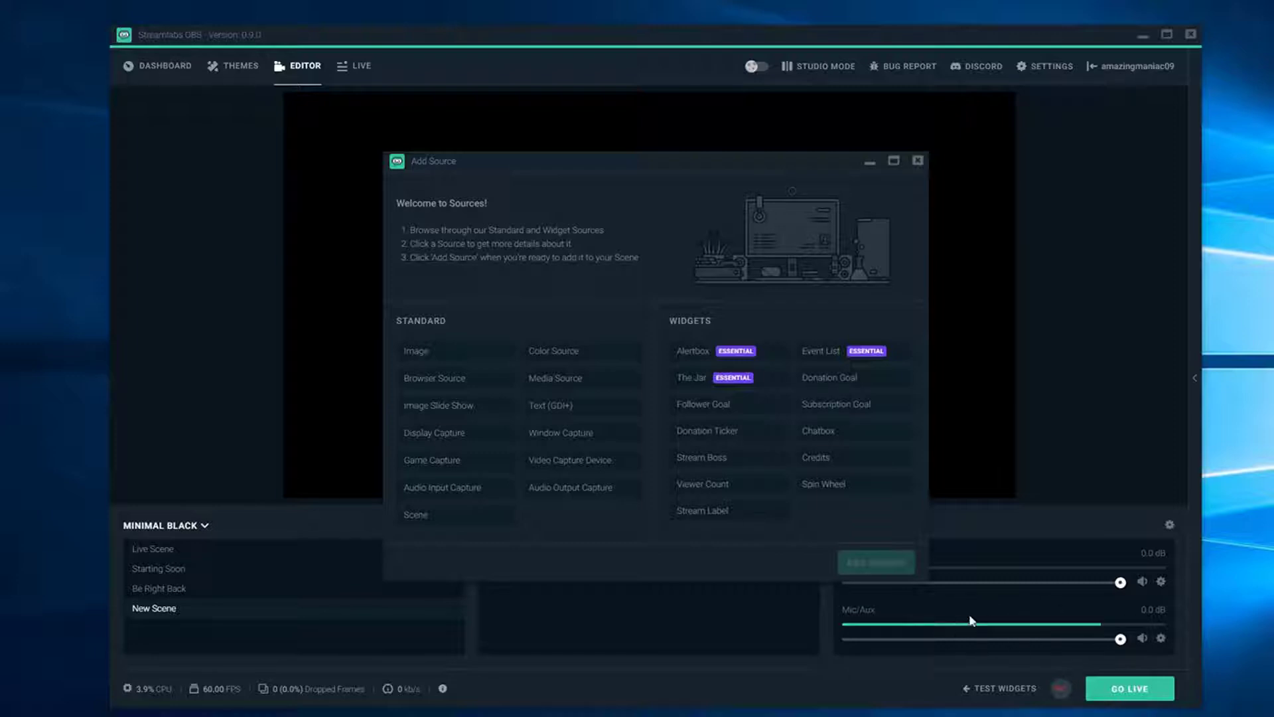
pyautogui.click(1161, 641)
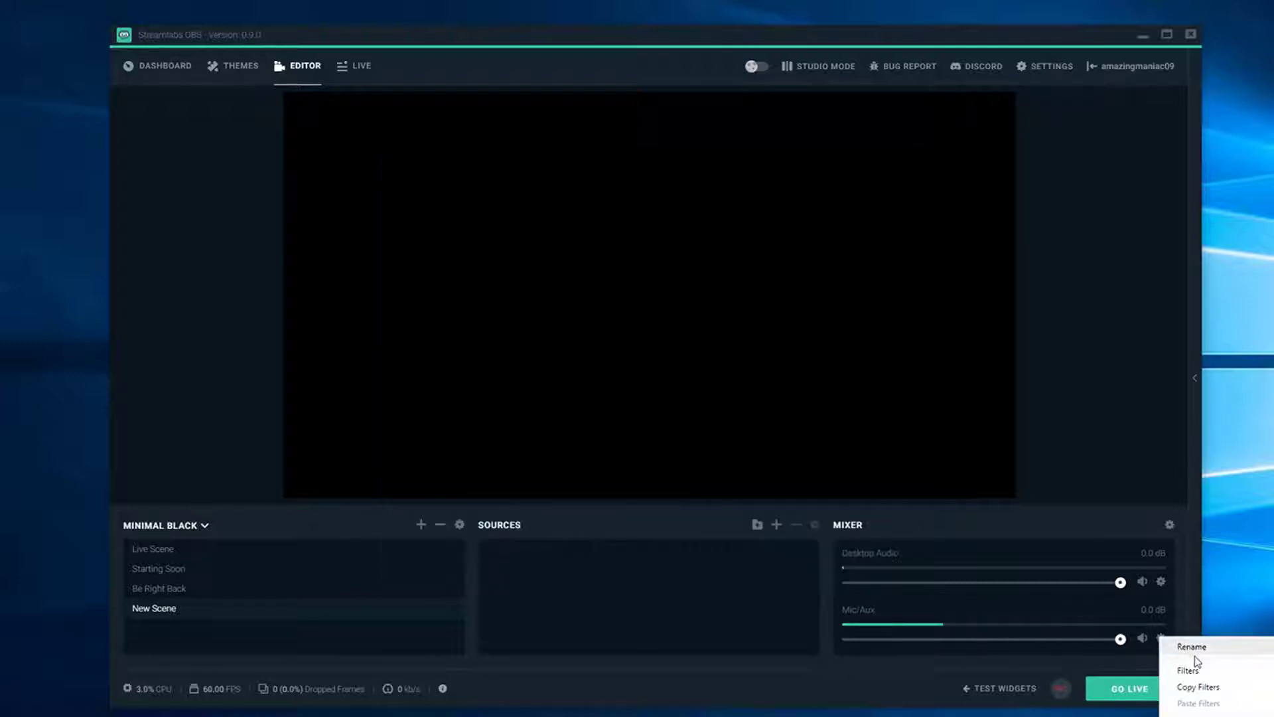
pyautogui.click(1188, 658)
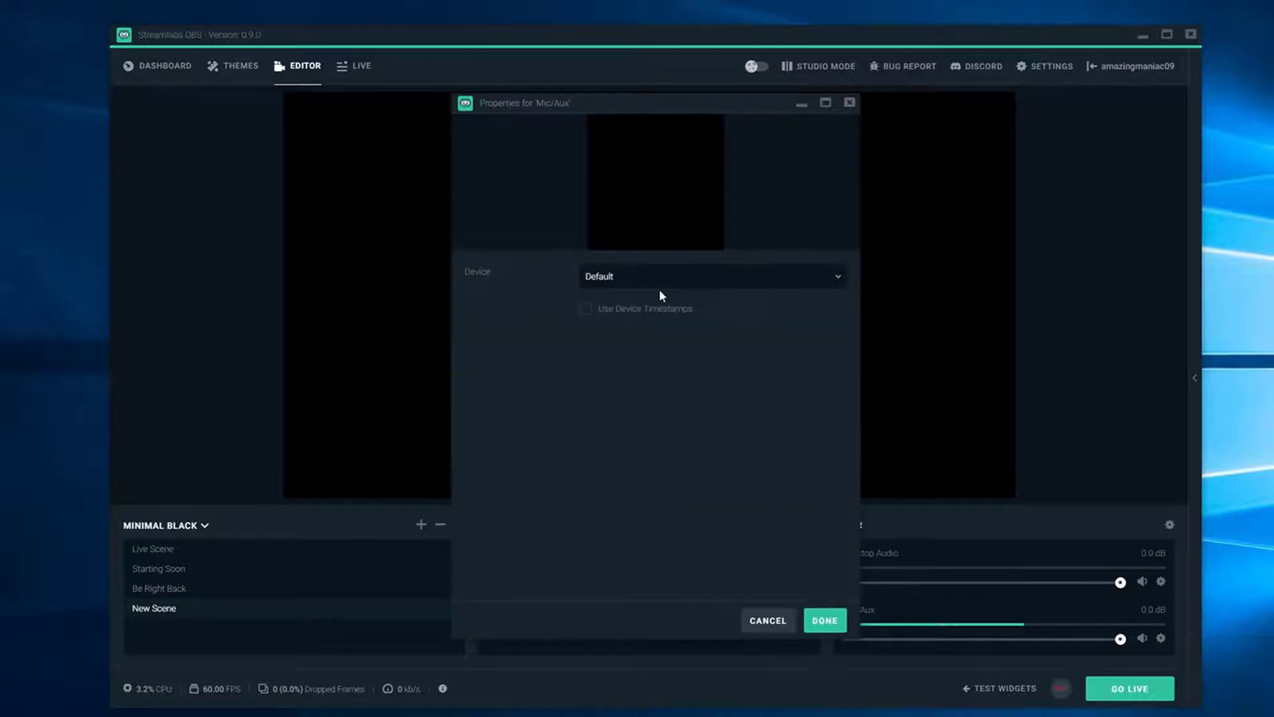
pyautogui.click(657, 288)
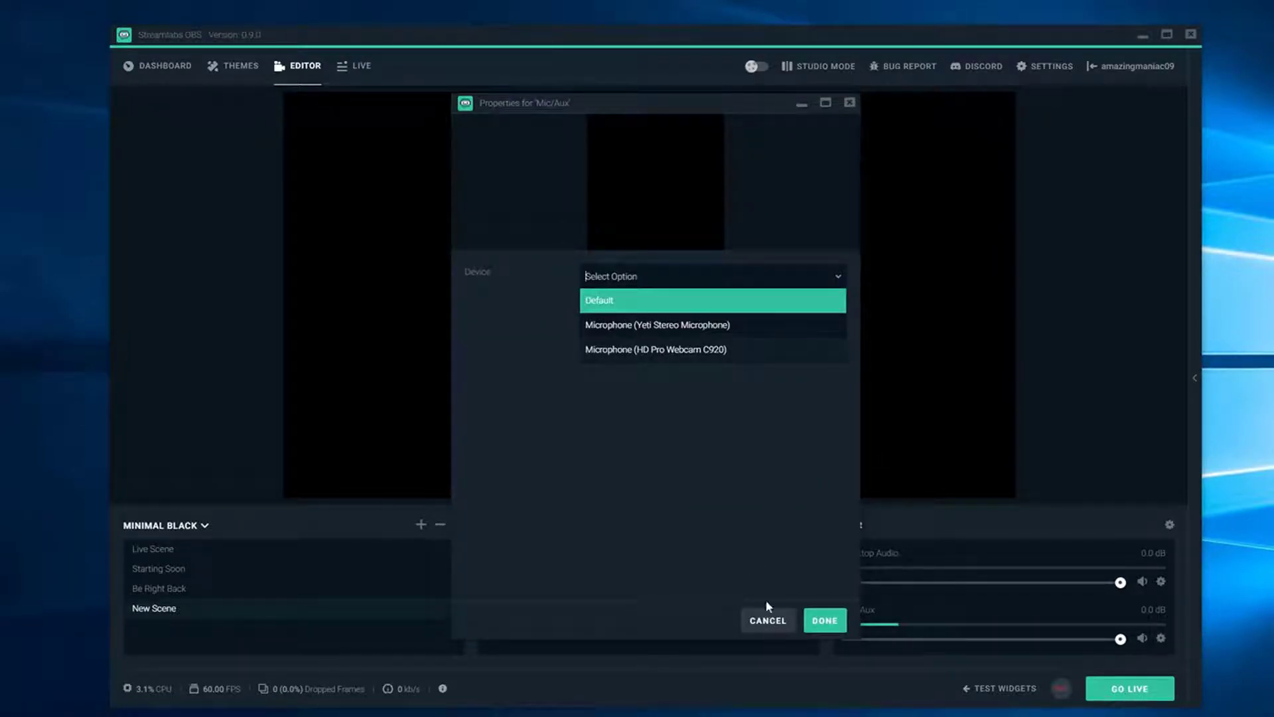
pyautogui.click(761, 620)
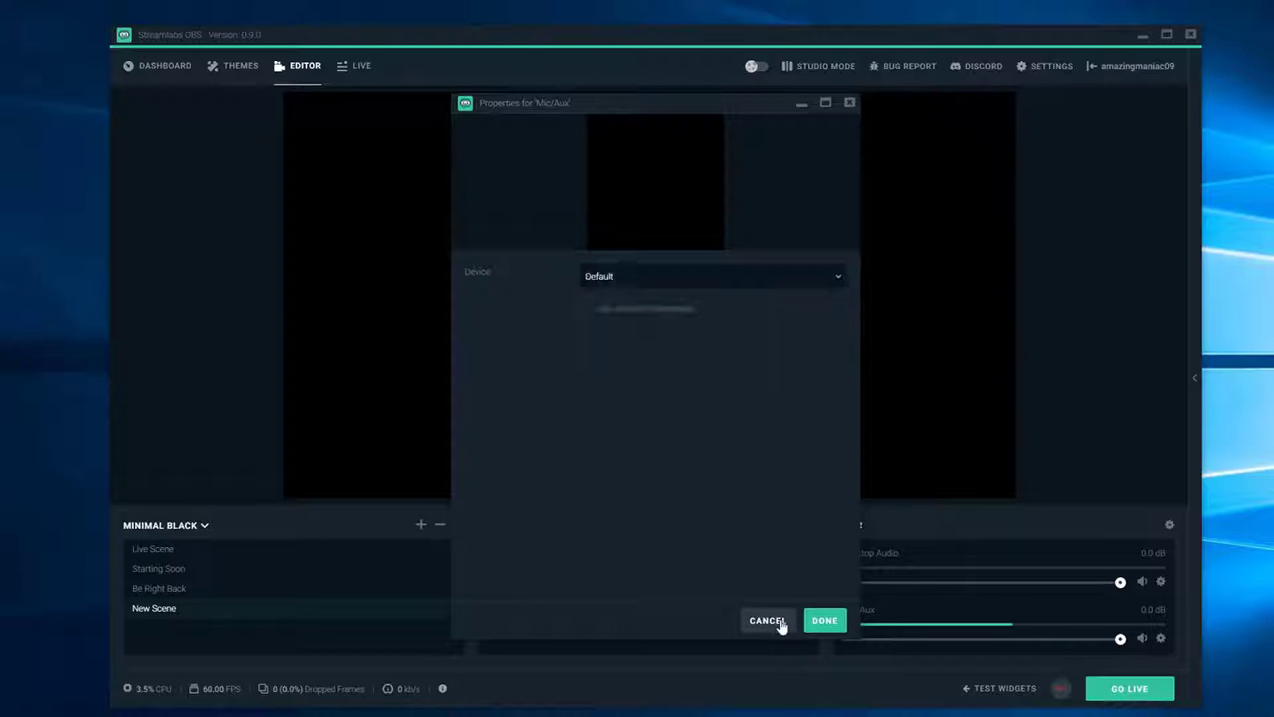
pyautogui.click(764, 620)
pyautogui.rightClick(273, 608)
pyautogui.click(458, 622)
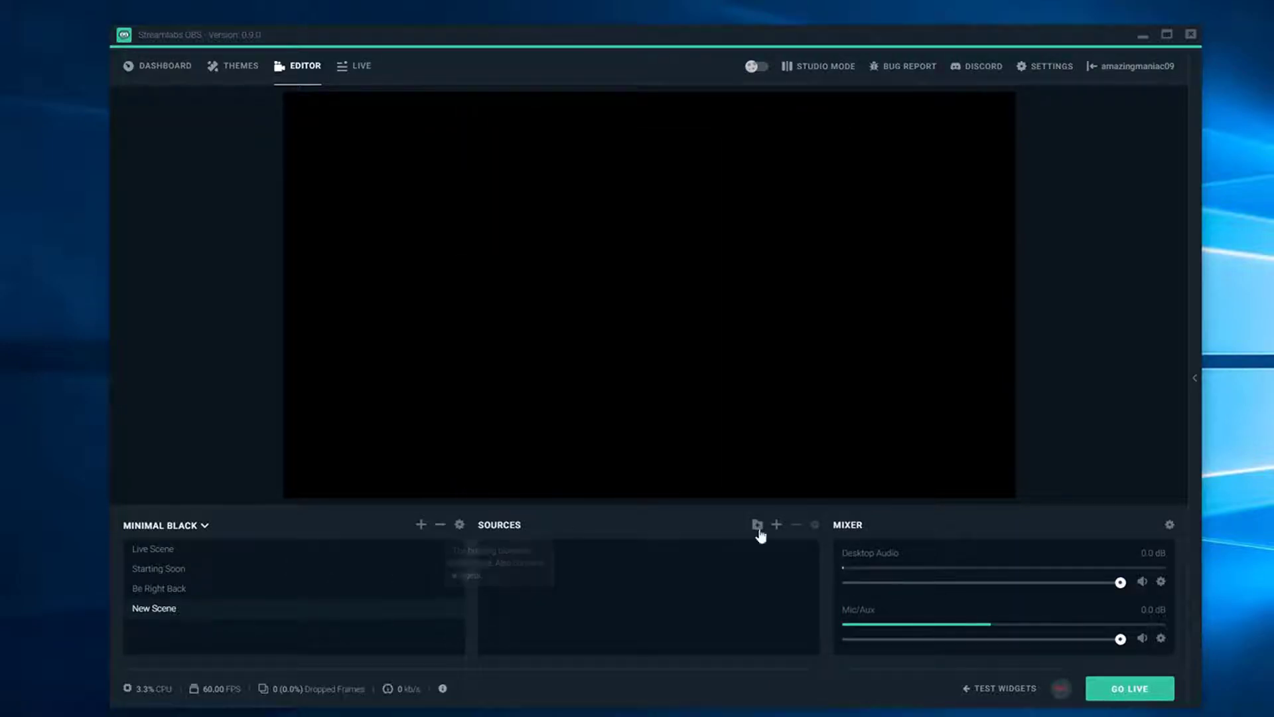
# Step: Add the existing Webcam video capture source to New Scene and move it to the canvas's lower-left corner
pyautogui.click(776, 525)
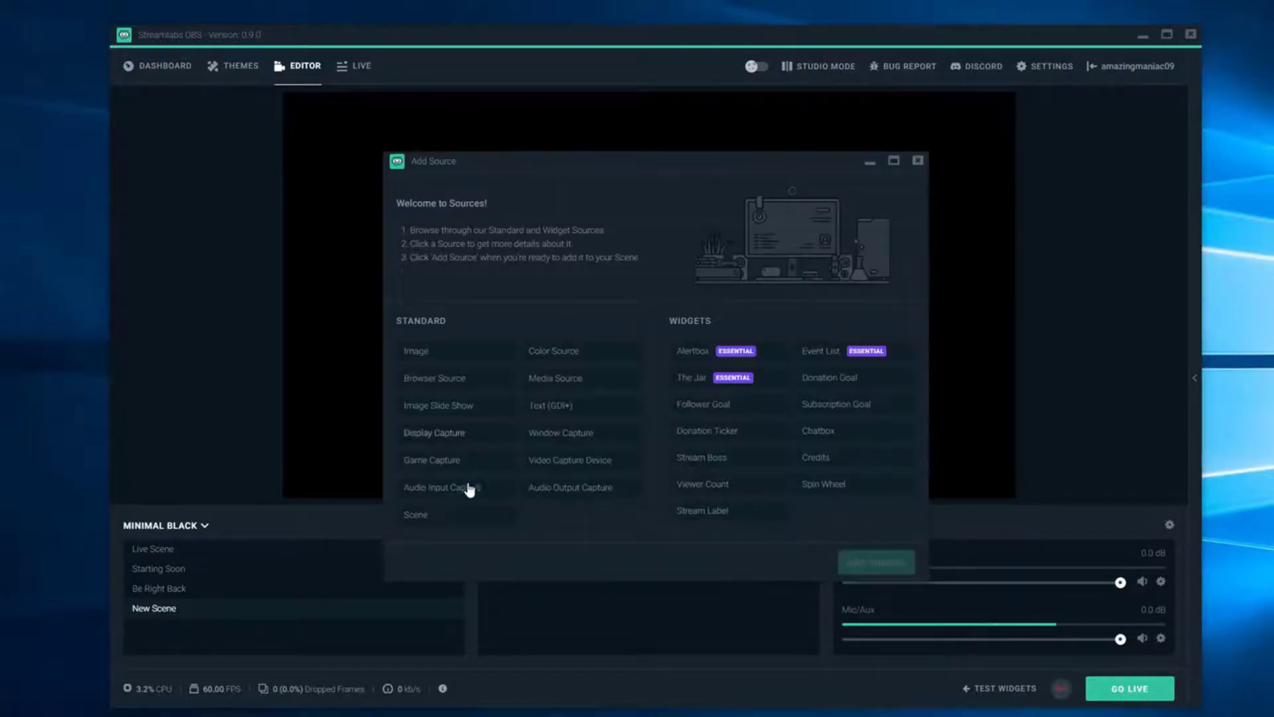
pyautogui.click(576, 463)
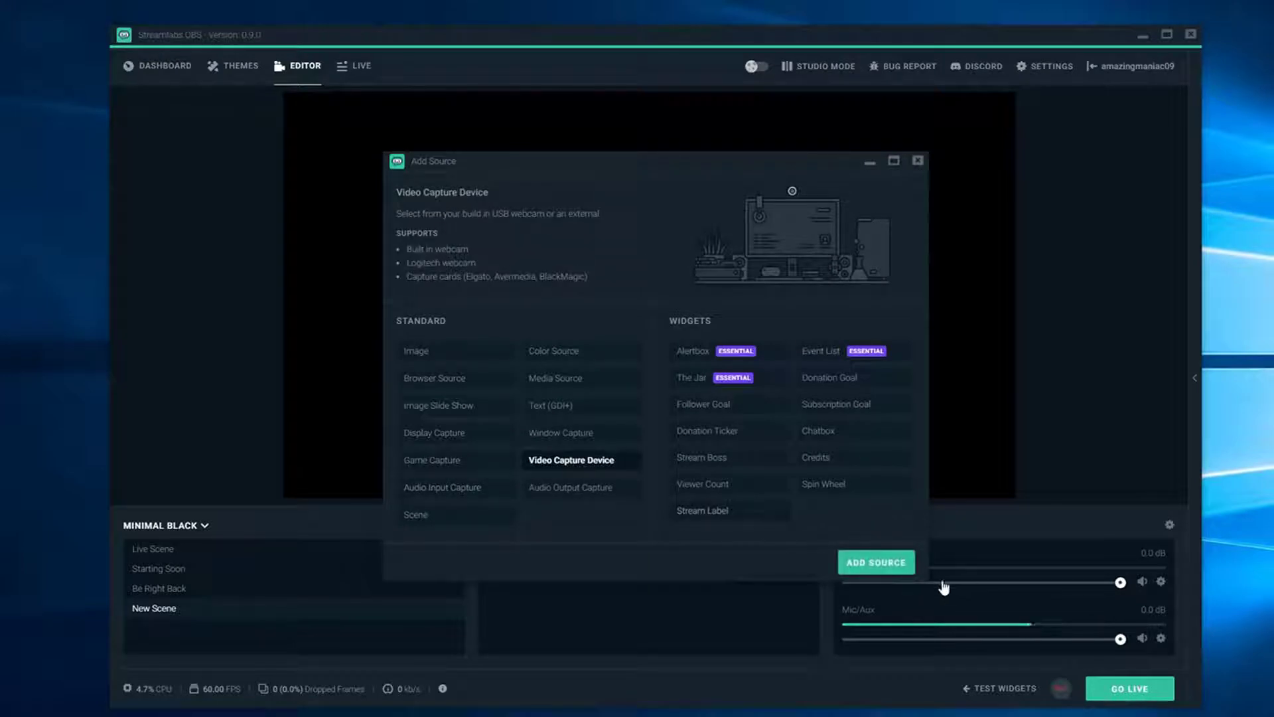
pyautogui.click(876, 564)
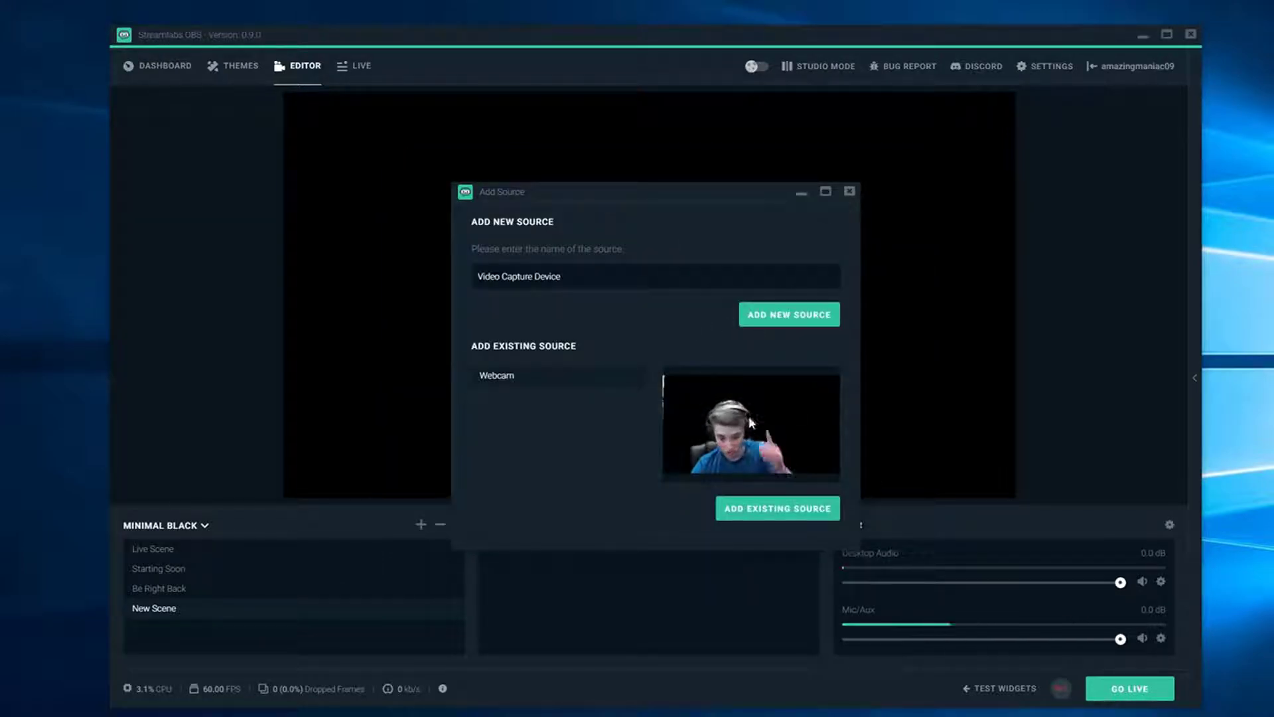
pyautogui.click(754, 512)
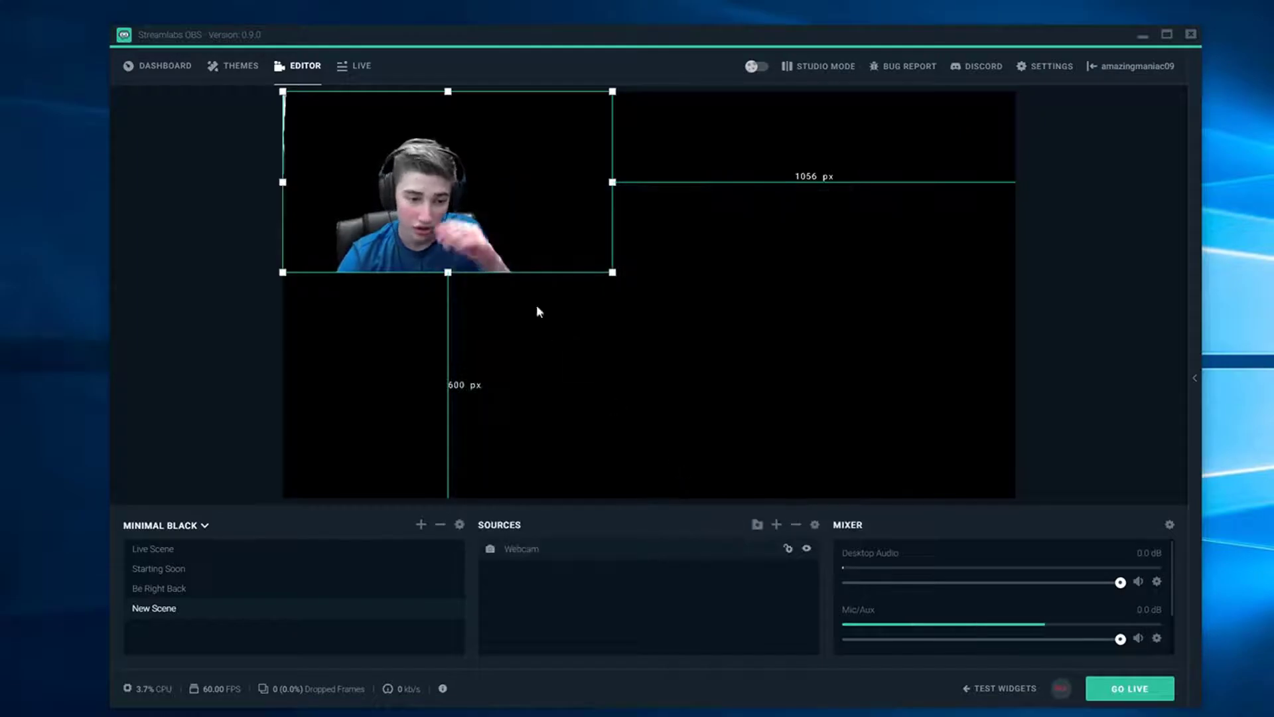
pyautogui.moveTo(432, 196); pyautogui.dragTo(412, 412)
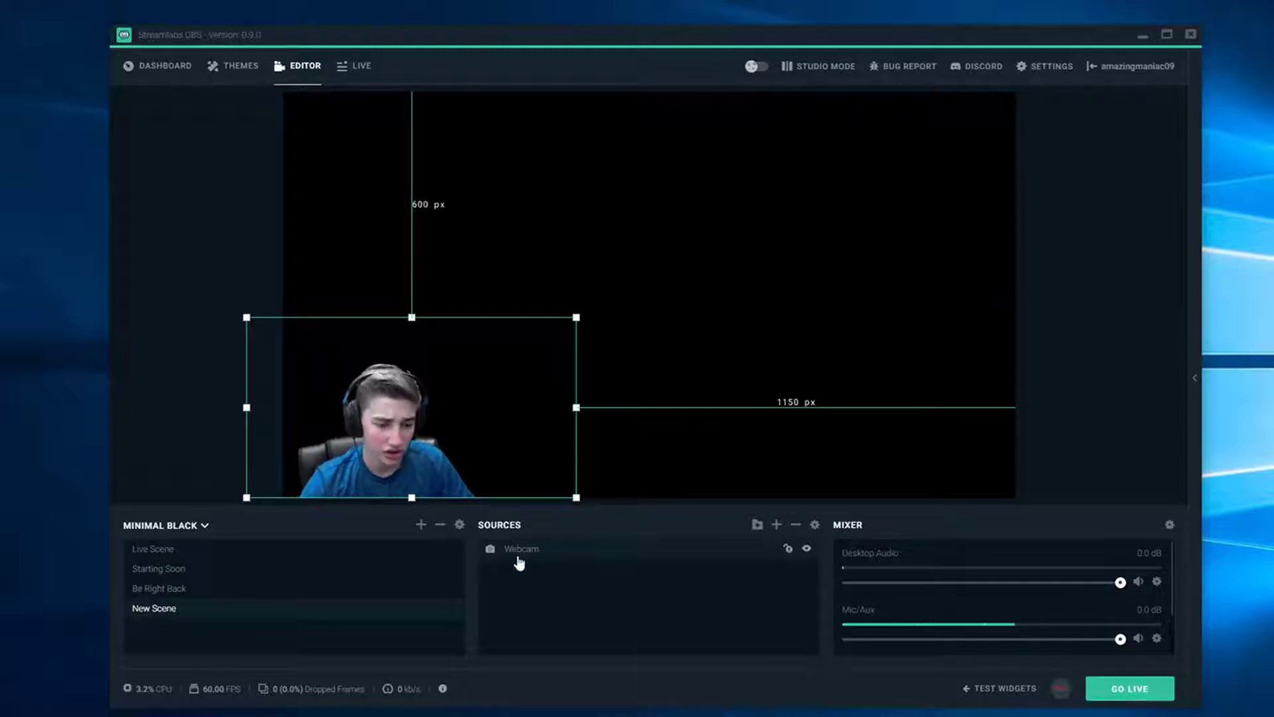
pyautogui.click(777, 524)
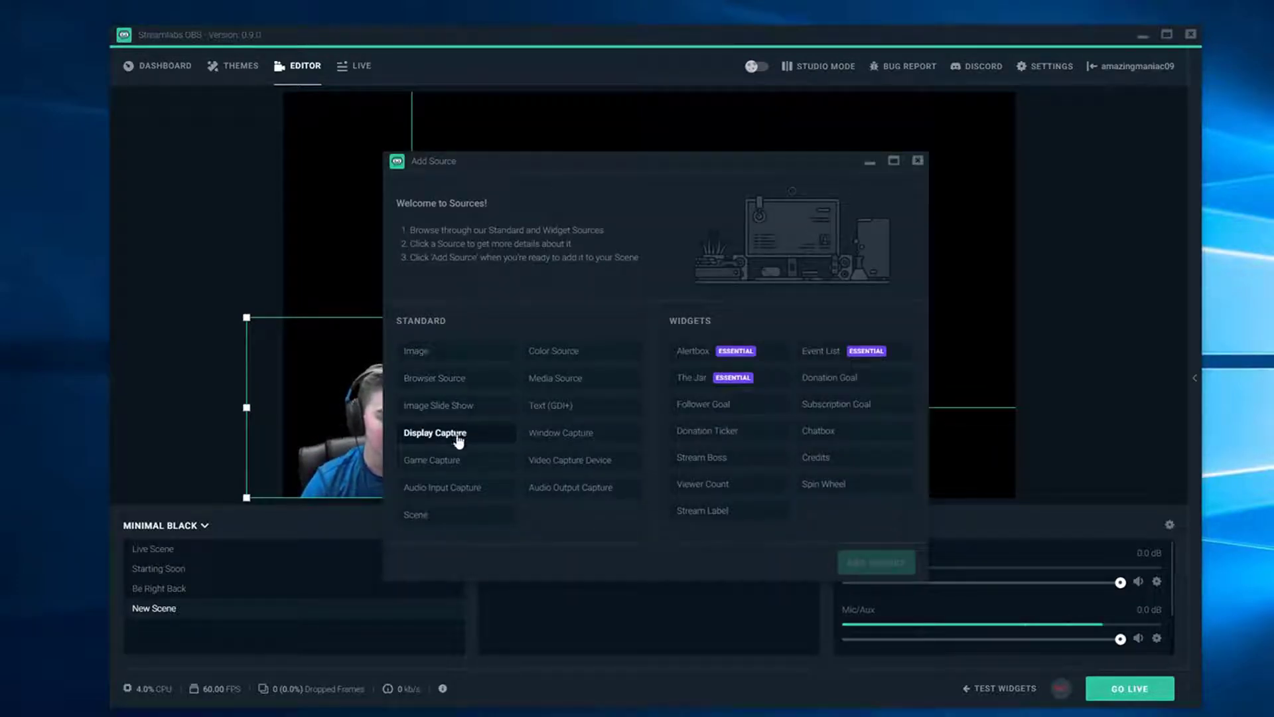
pyautogui.click(468, 458)
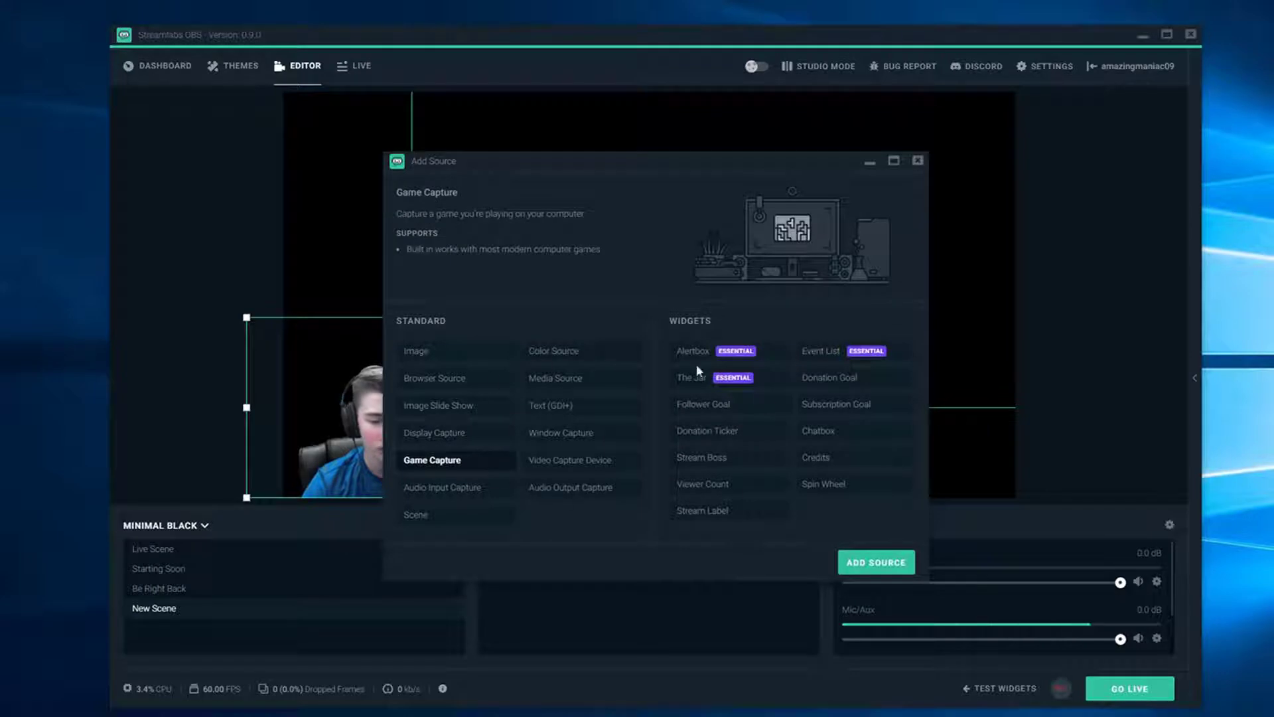
pyautogui.click(898, 570)
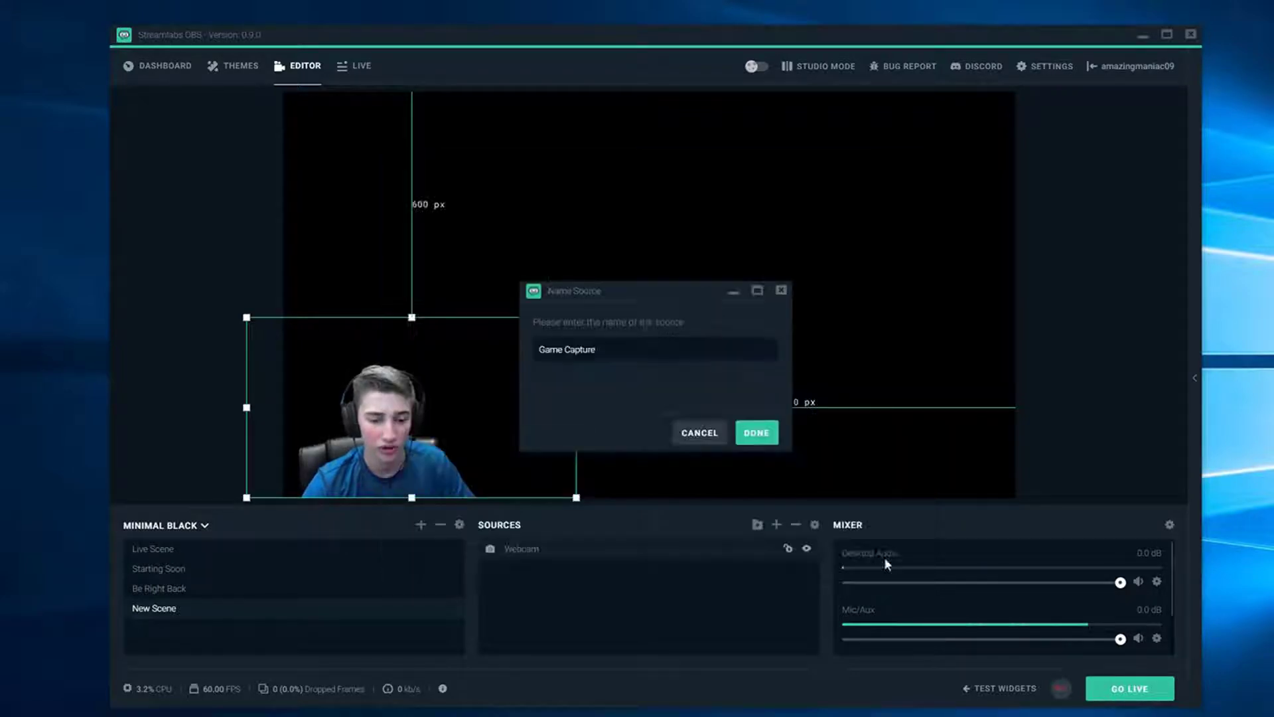
pyautogui.click(725, 433)
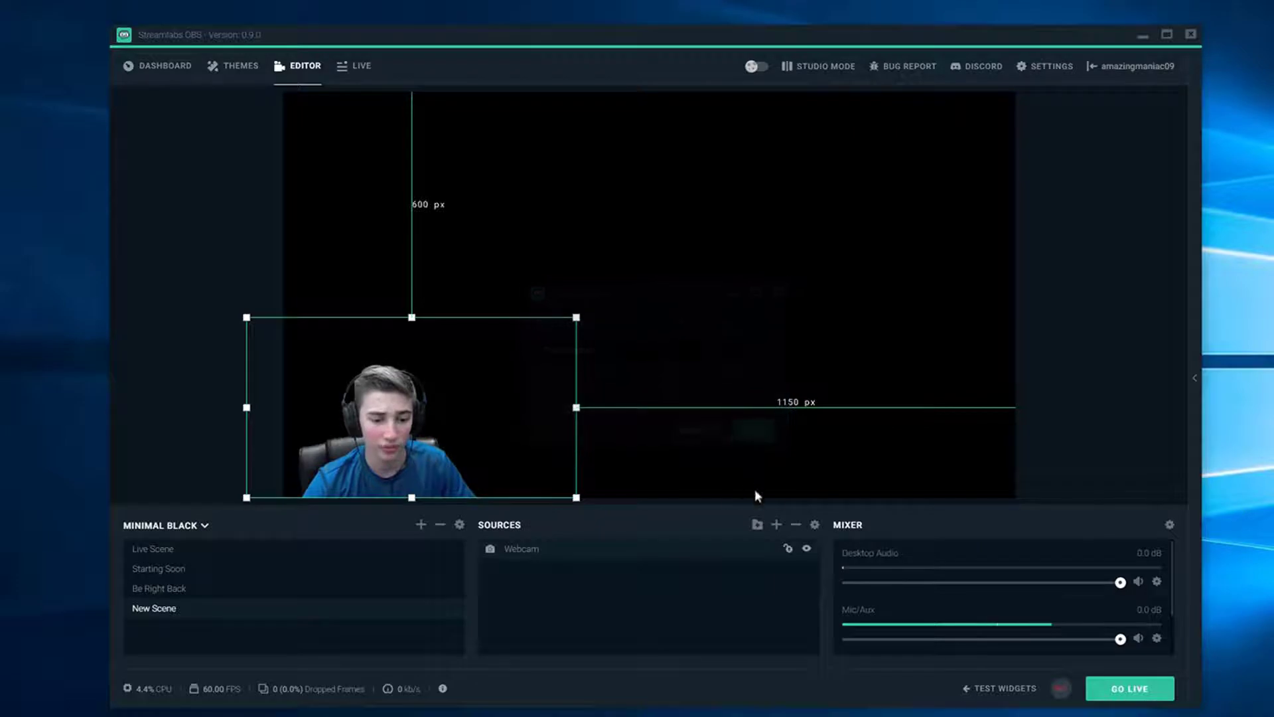
# Step: Add the existing Display Capture source to New Scene
pyautogui.click(777, 524)
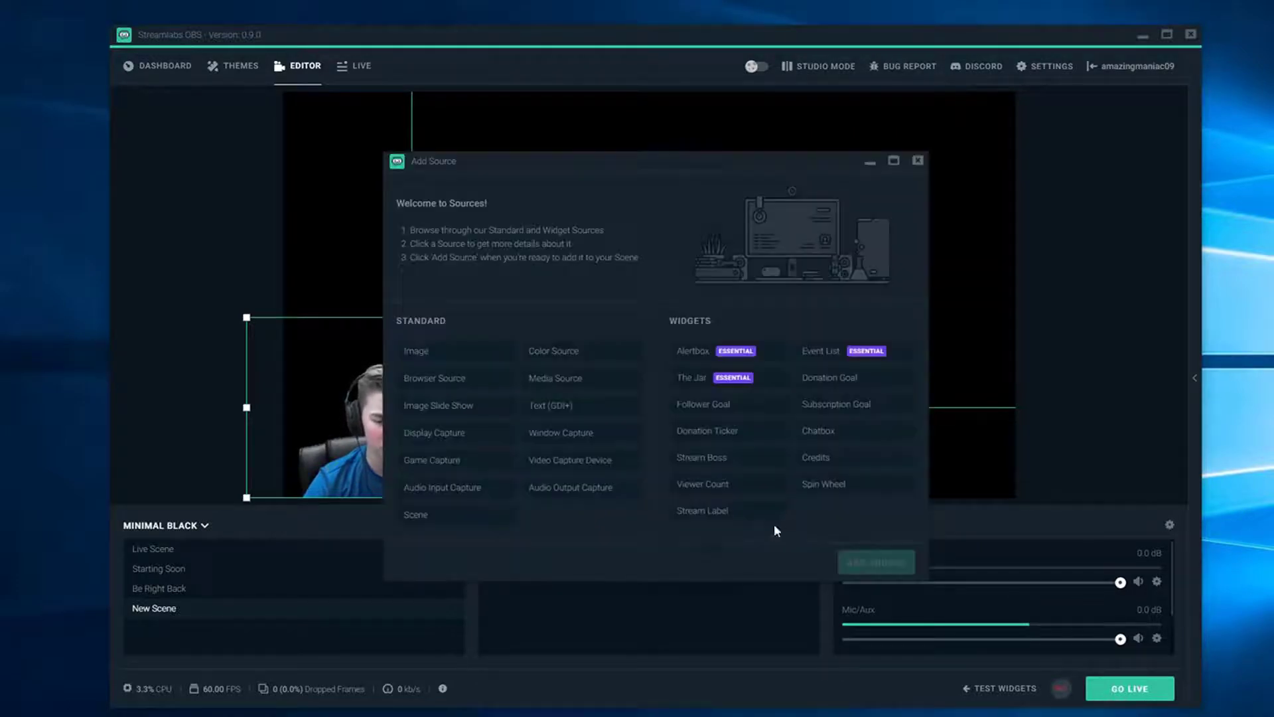
pyautogui.click(444, 438)
pyautogui.click(865, 564)
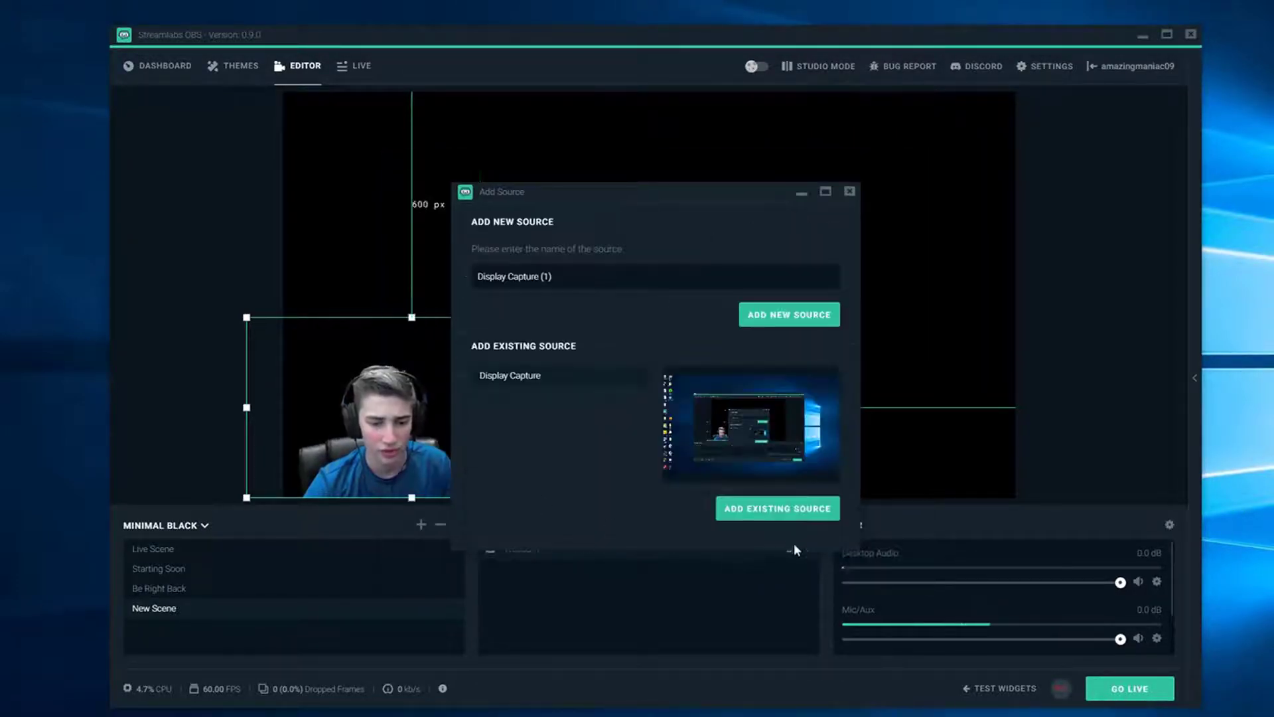
pyautogui.click(755, 513)
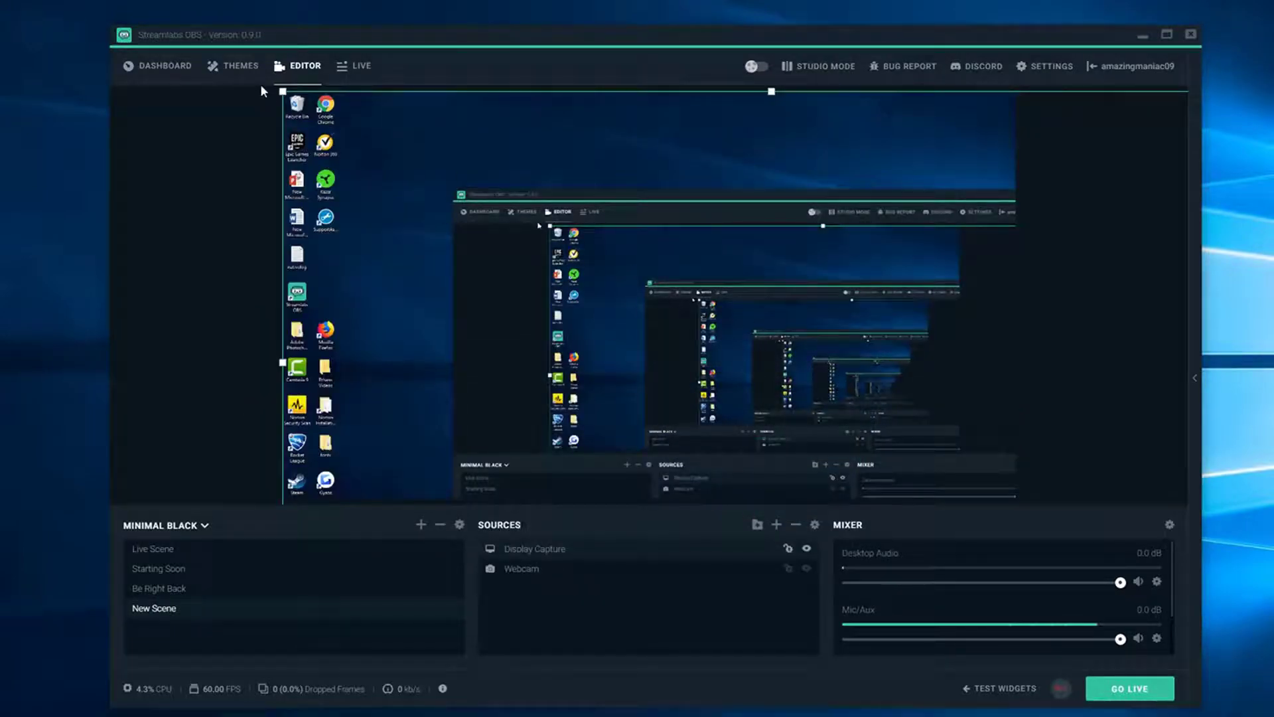
# Step: Scale the Display Capture to fill the whole canvas and place the Webcam source above it in the layer order
pyautogui.moveTo(286, 94); pyautogui.dragTo(768, 355)
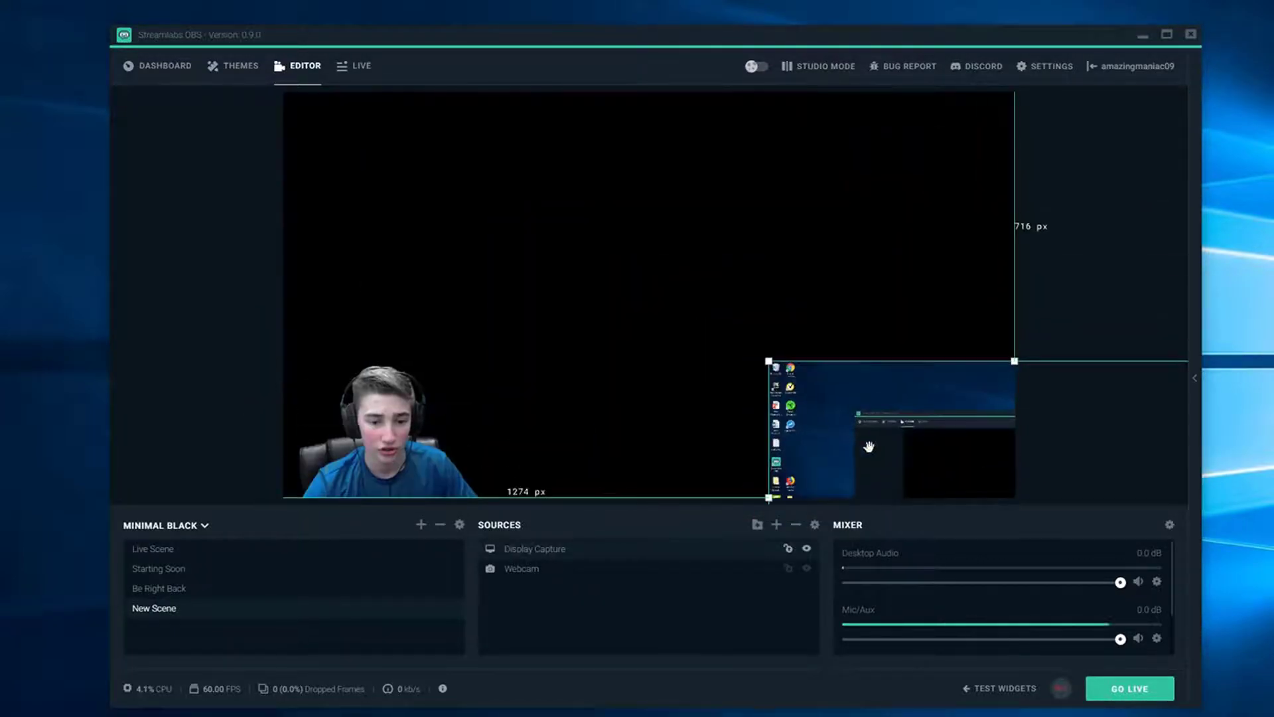
pyautogui.moveTo(888, 454); pyautogui.dragTo(403, 189)
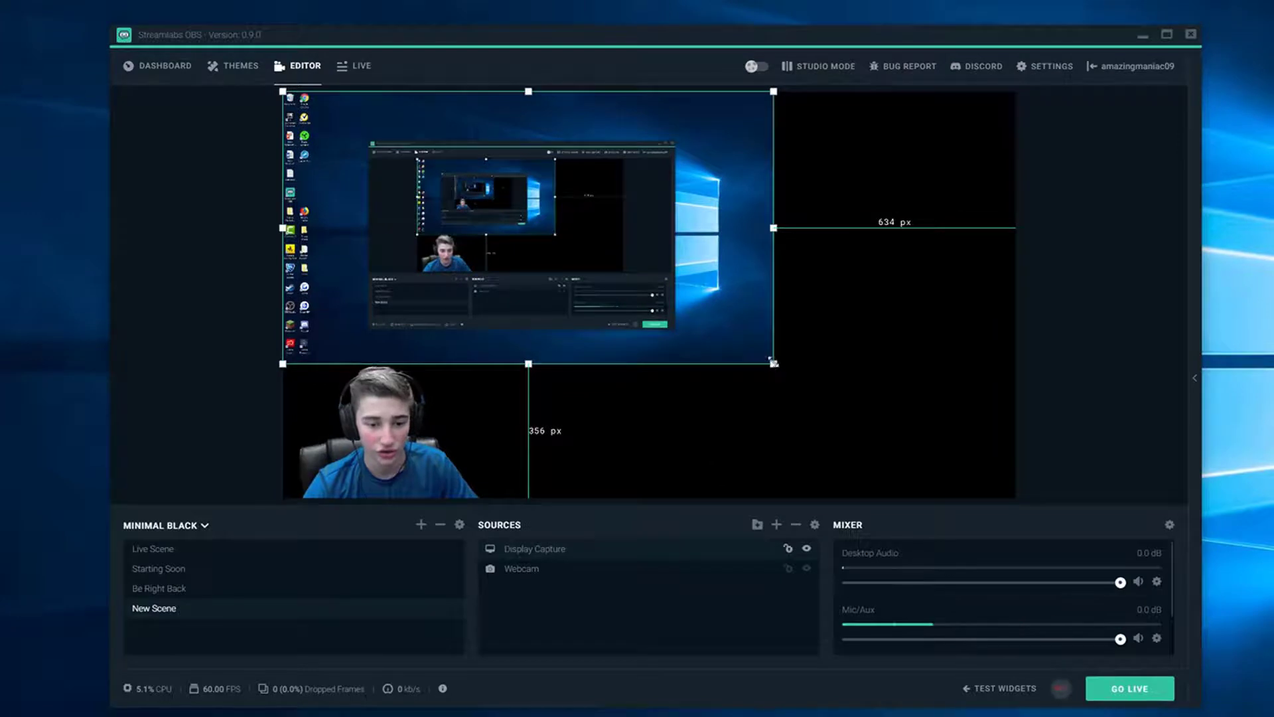
pyautogui.moveTo(774, 363); pyautogui.dragTo(1016, 498)
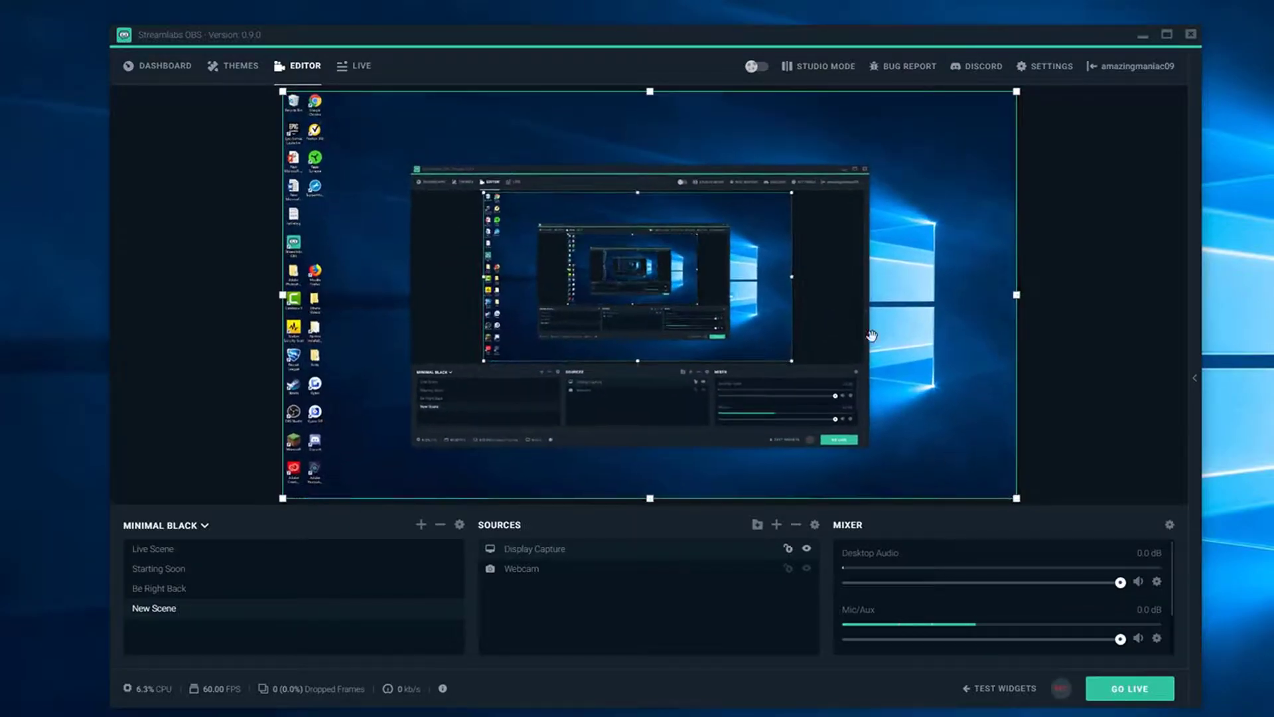
pyautogui.click(1127, 329)
pyautogui.click(513, 557)
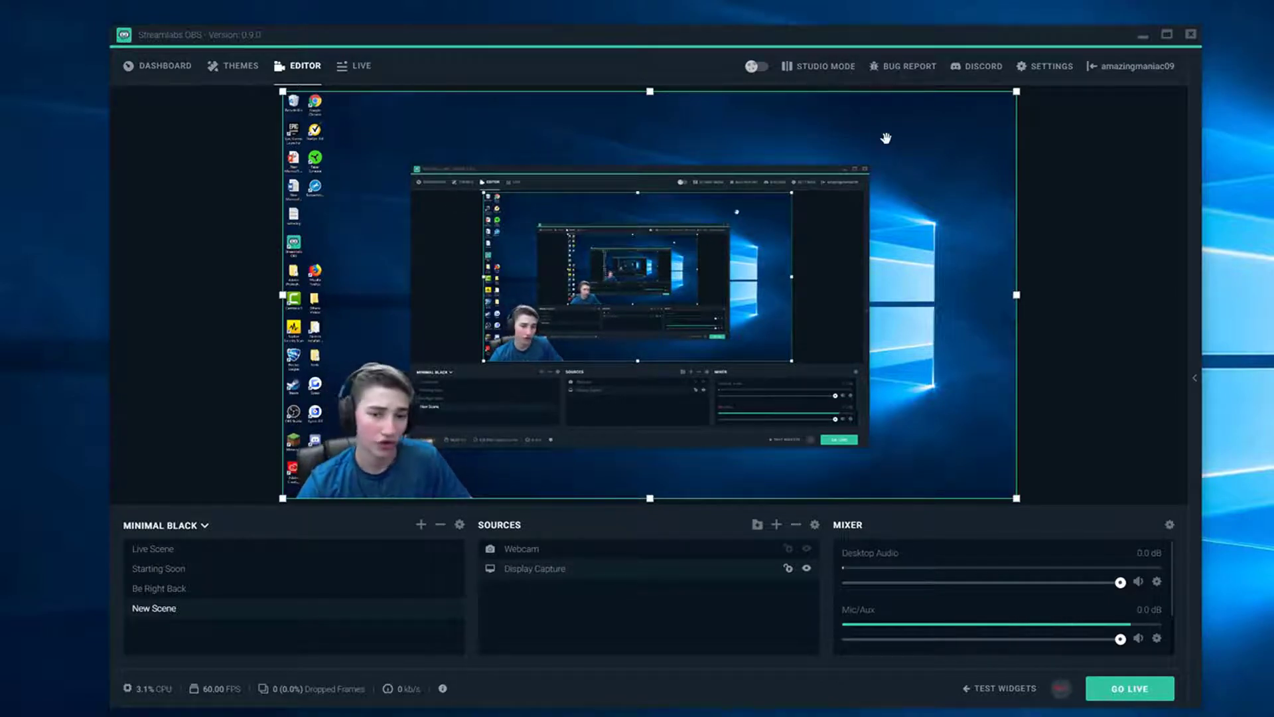
# Step: Examine the general settings, including the output confirmations and source alignment snapping options
pyautogui.click(1047, 71)
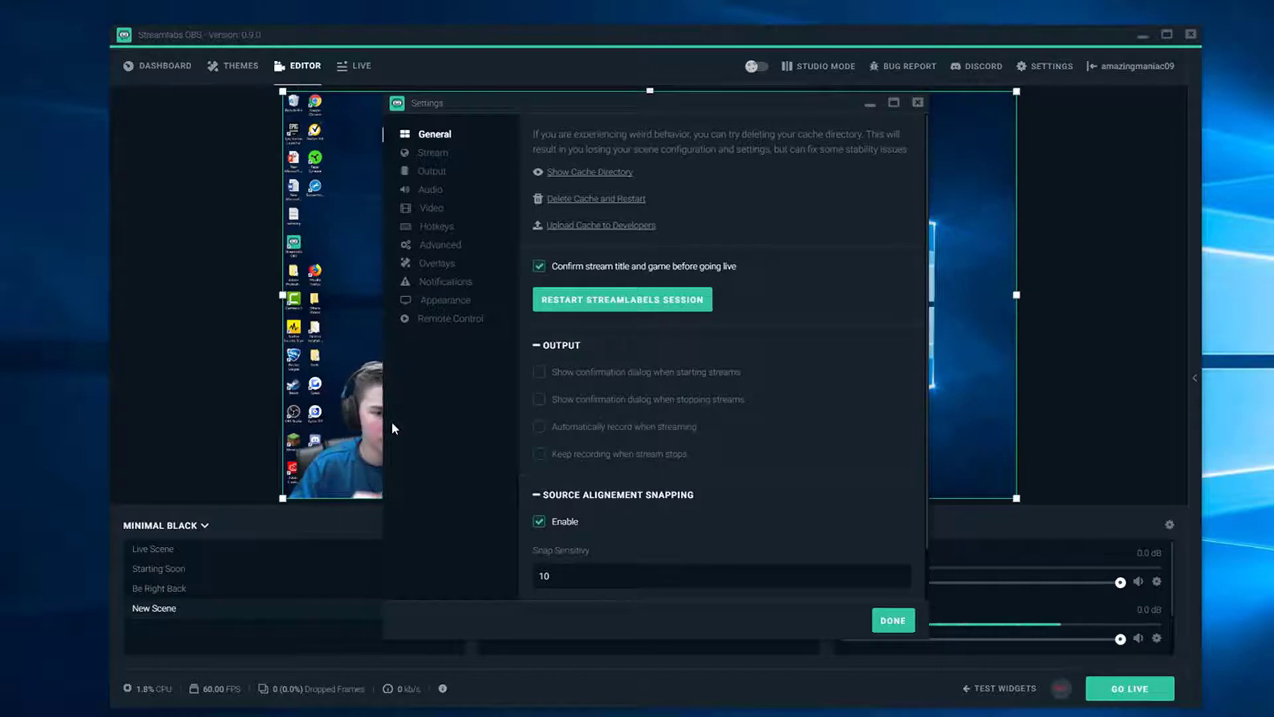
pyautogui.scroll(-2, 698, 476)
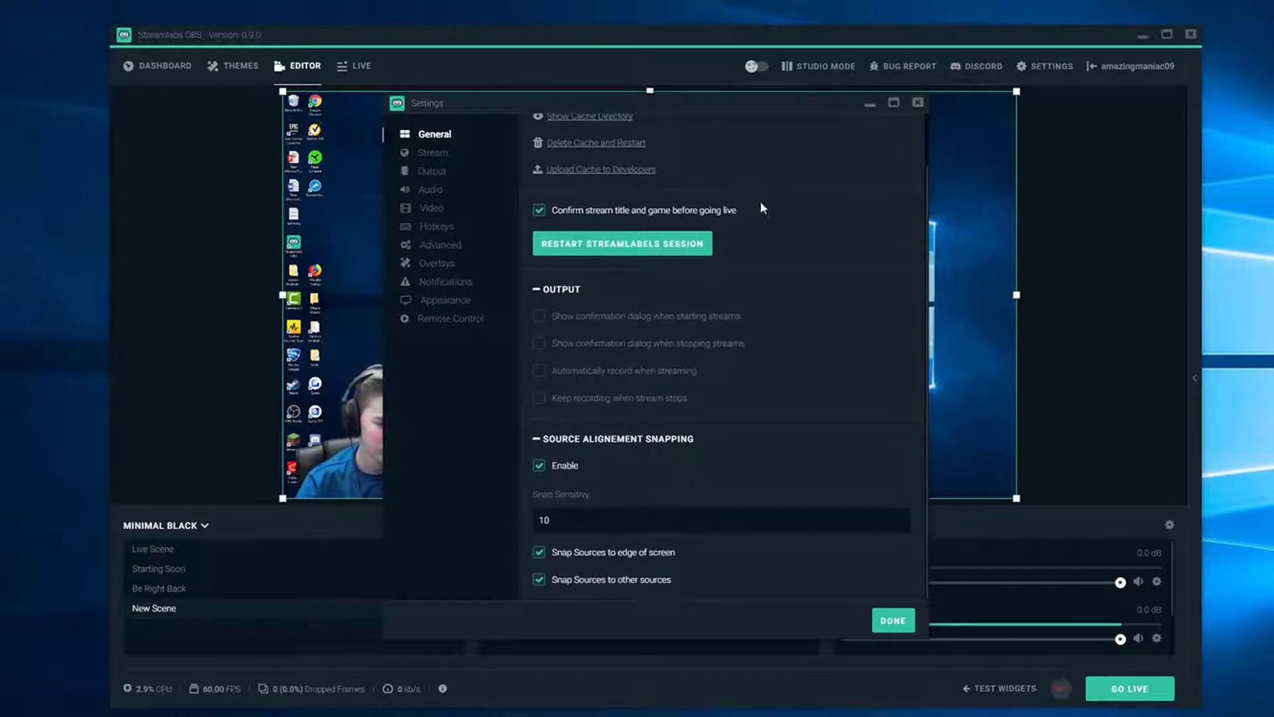
pyautogui.scroll(2, 716, 519)
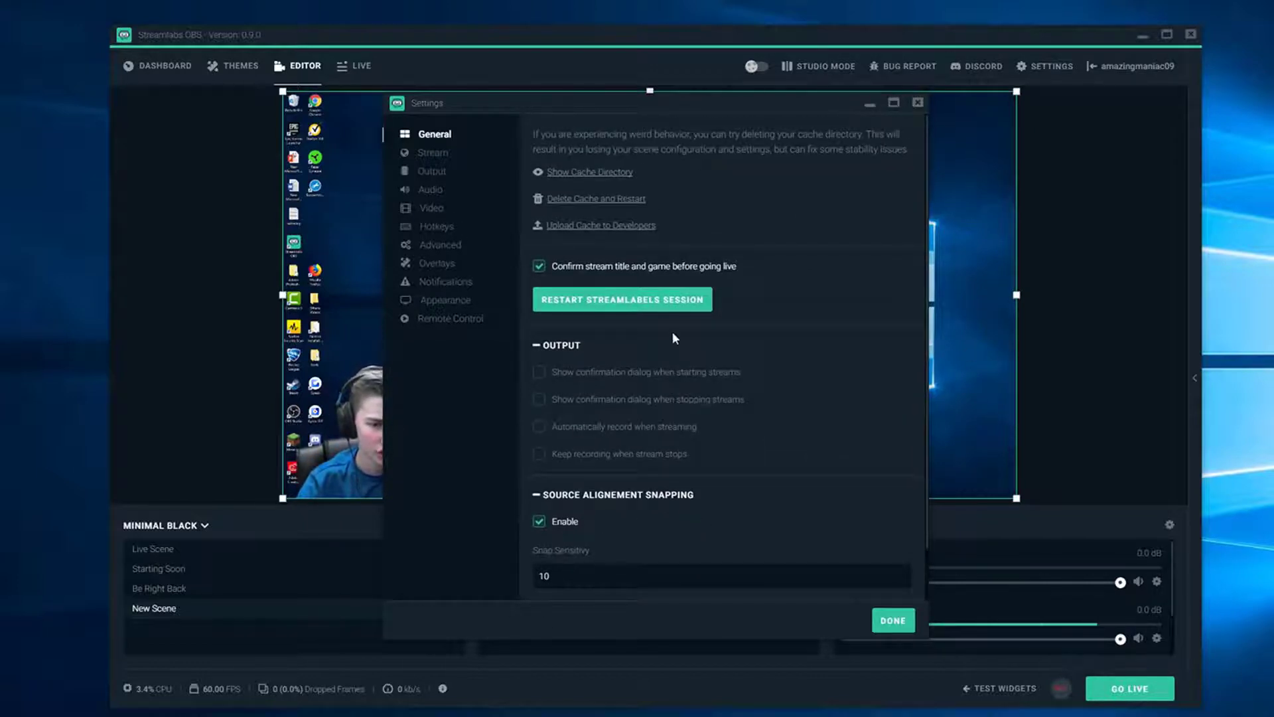
# Step: Configure the stream settings with type Streaming Services, service YouTube / YouTube Gaming and server Primary YouTube ingest server
pyautogui.click(438, 153)
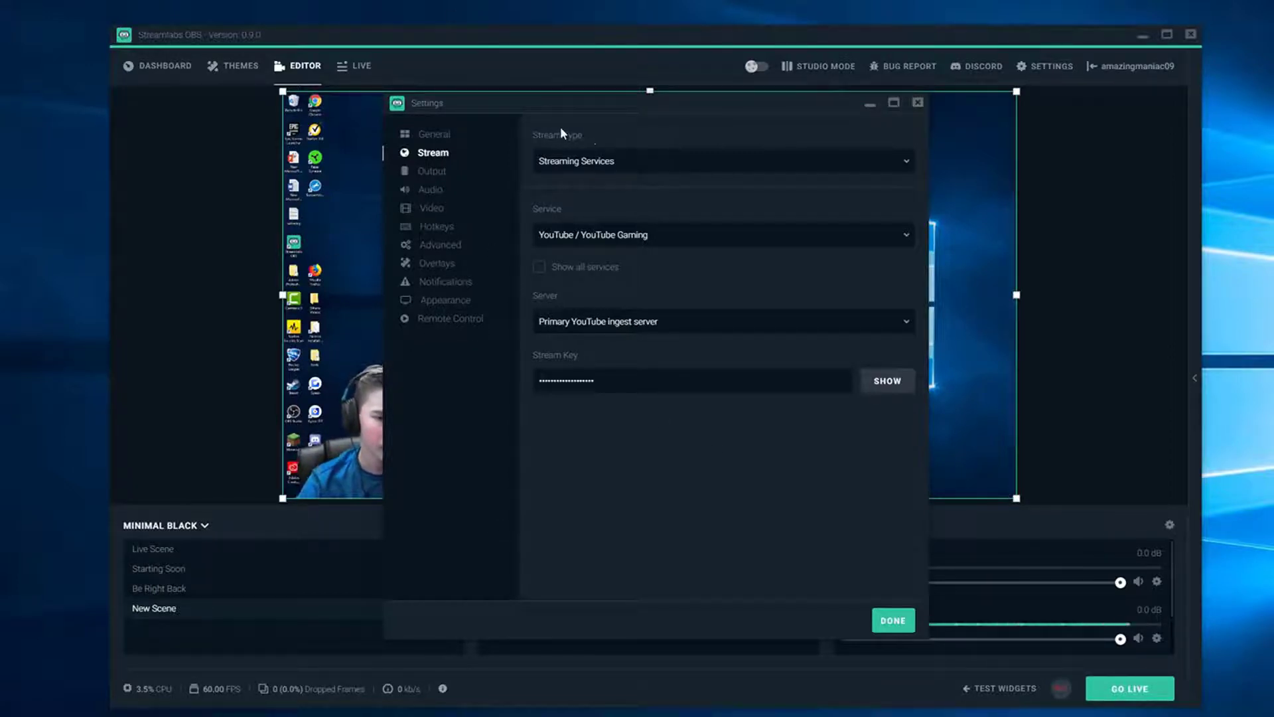
pyautogui.click(609, 161)
pyautogui.click(576, 185)
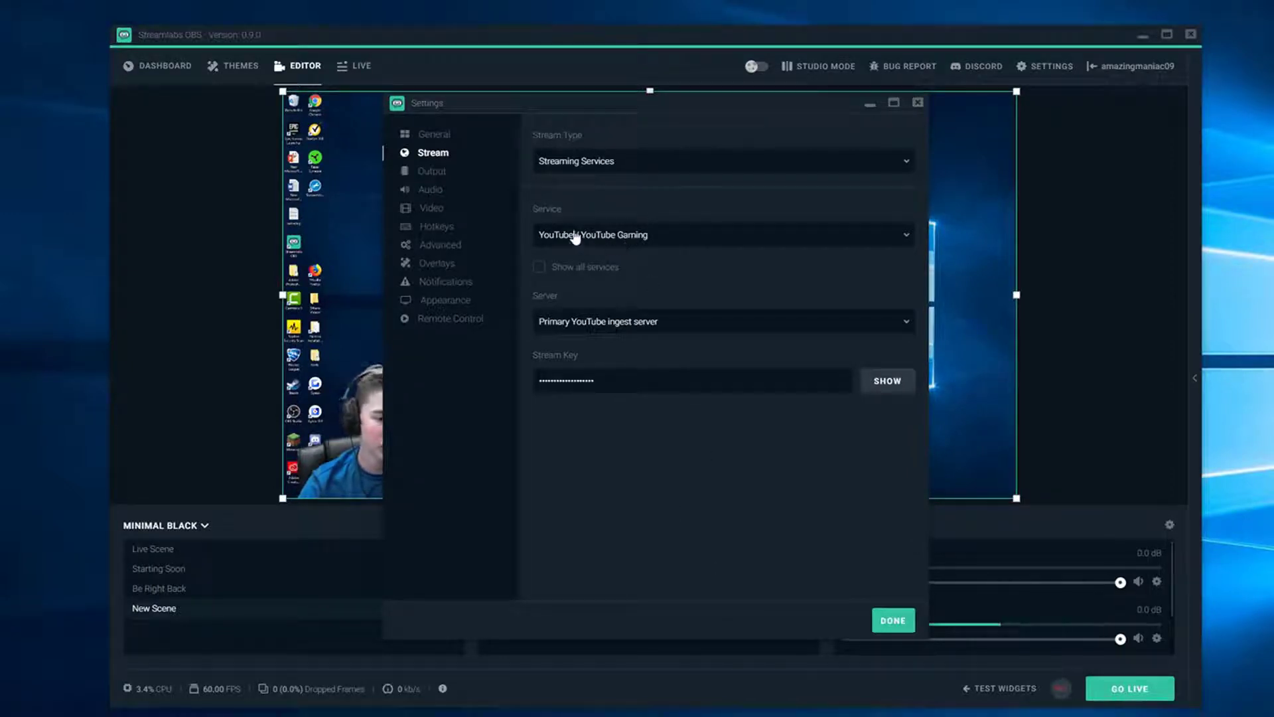
pyautogui.click(616, 240)
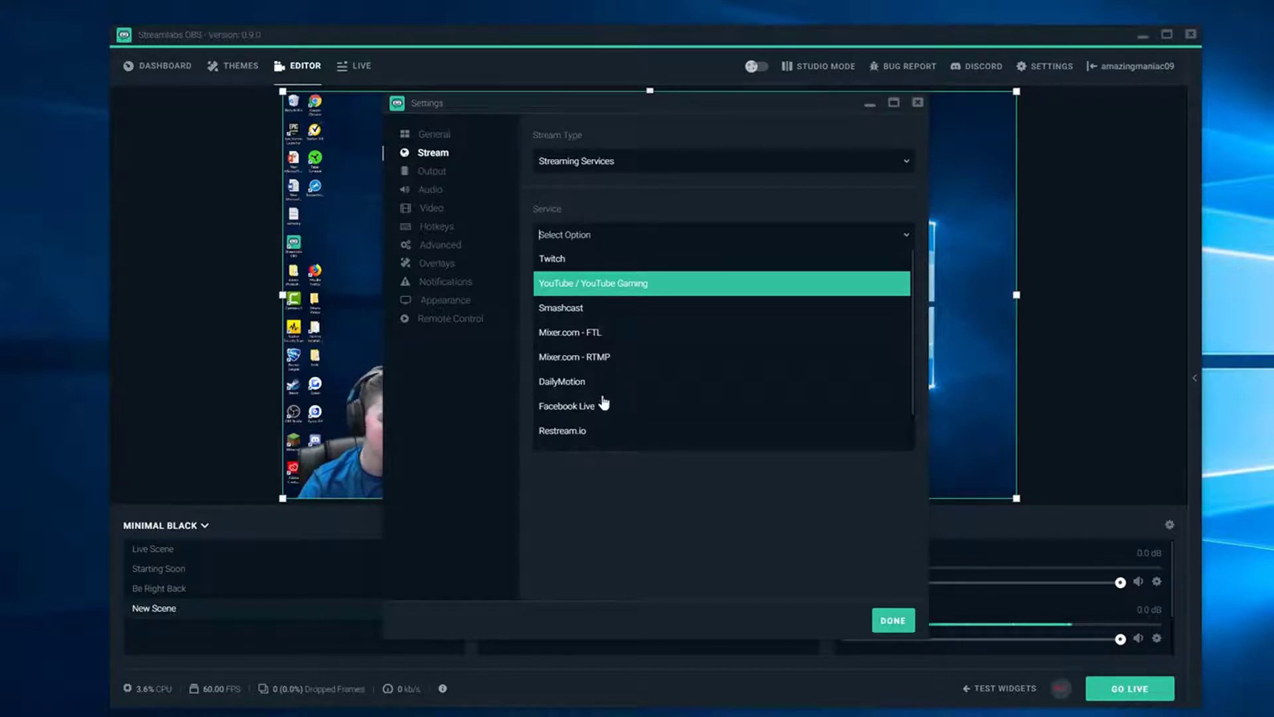
pyautogui.click(594, 284)
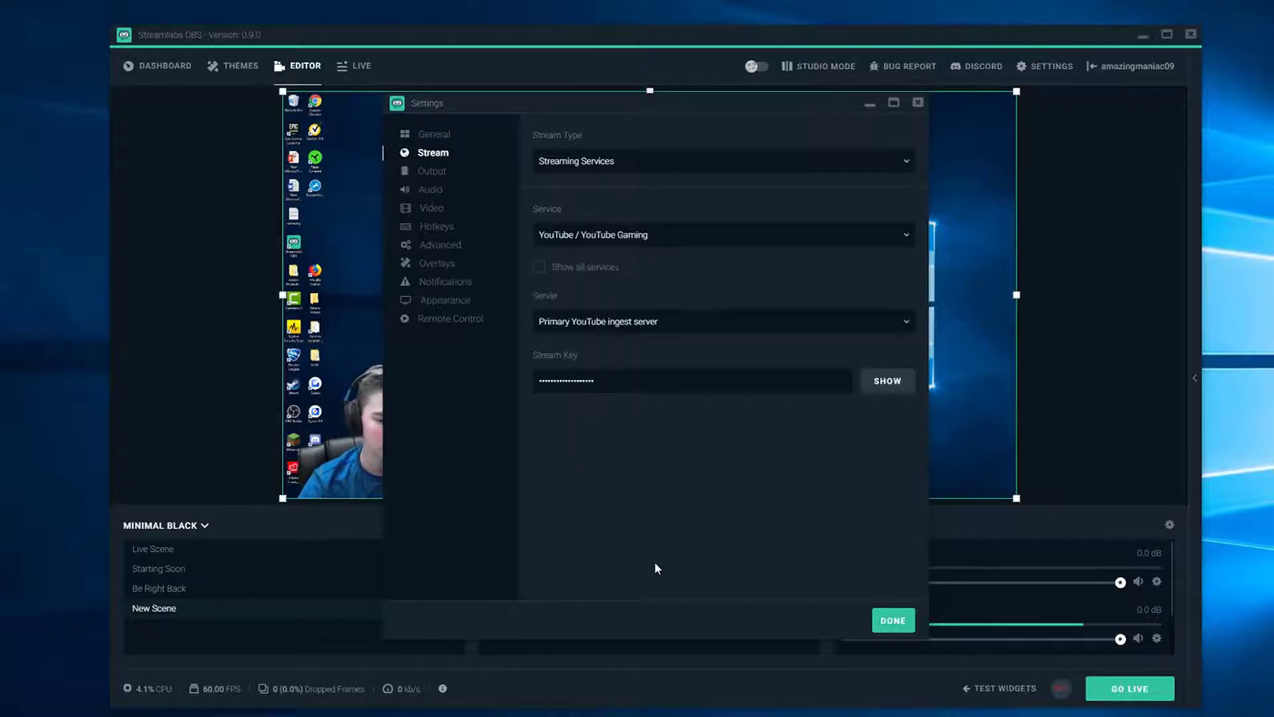
pyautogui.click(610, 322)
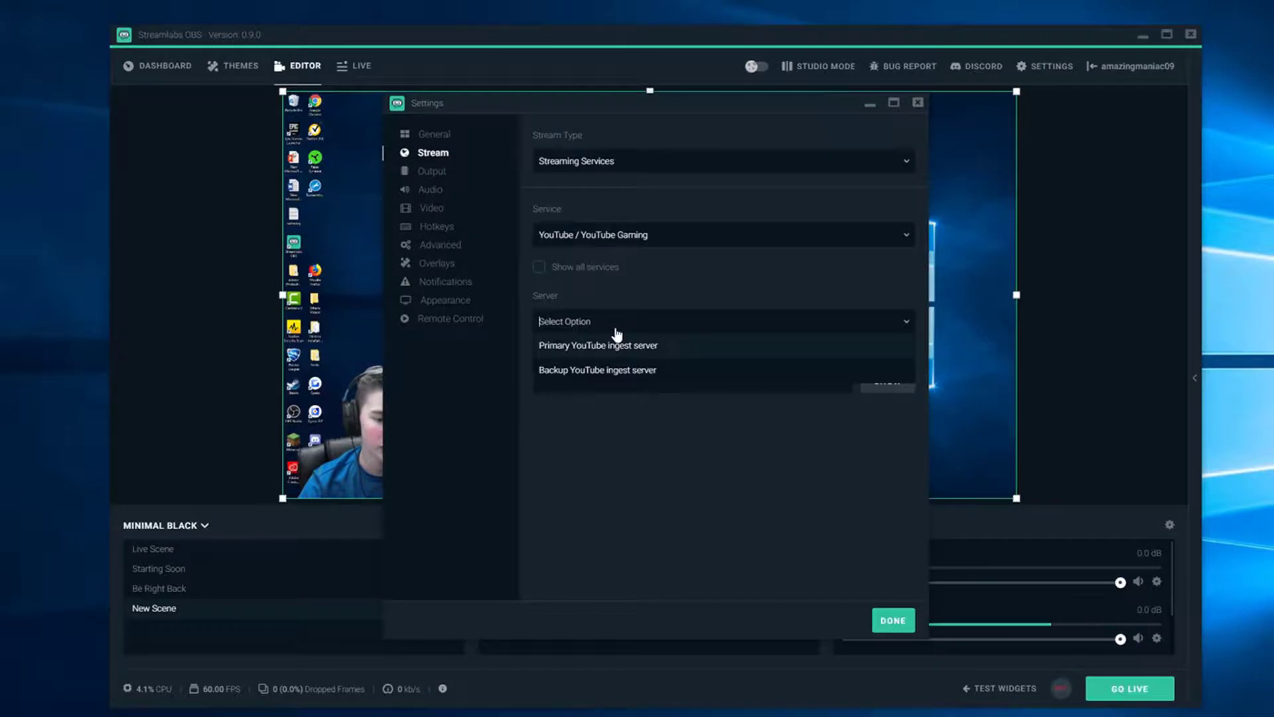
pyautogui.click(620, 342)
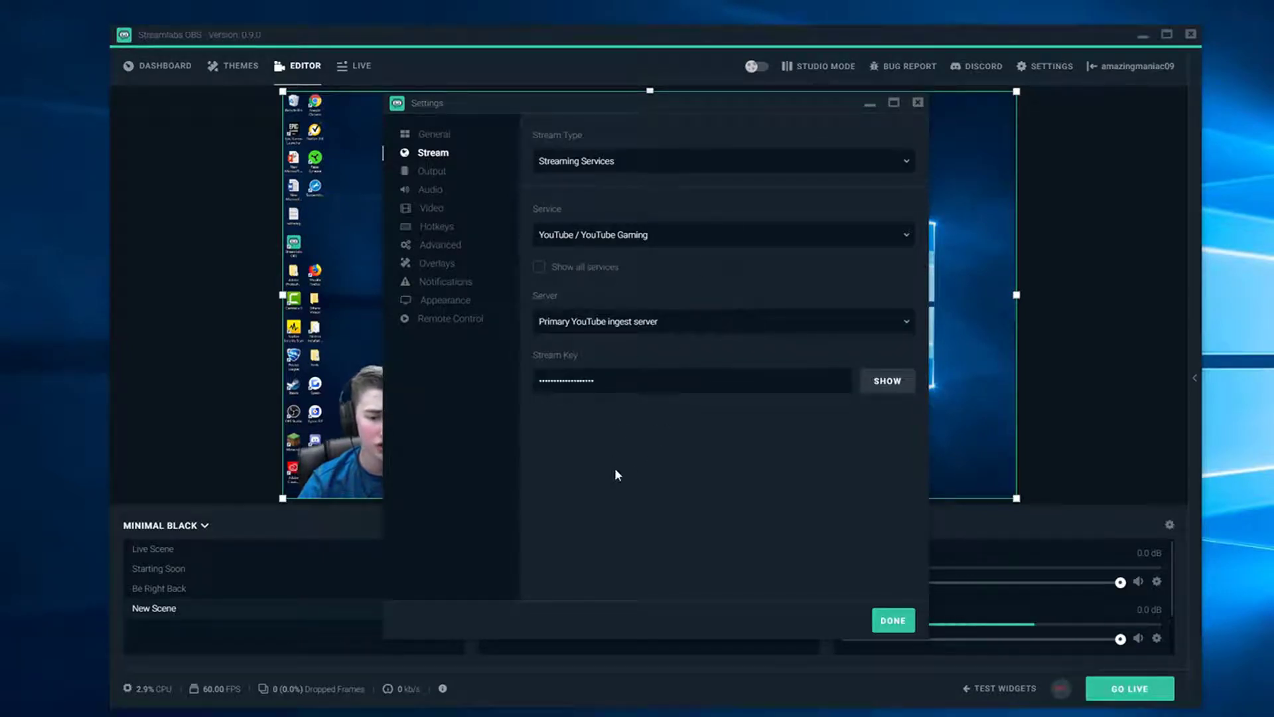
# Step: Switch to Chrome and locate the stream name/key field in the Encoder Setup section of the YouTube Live Dashboard
pyautogui.press('super')
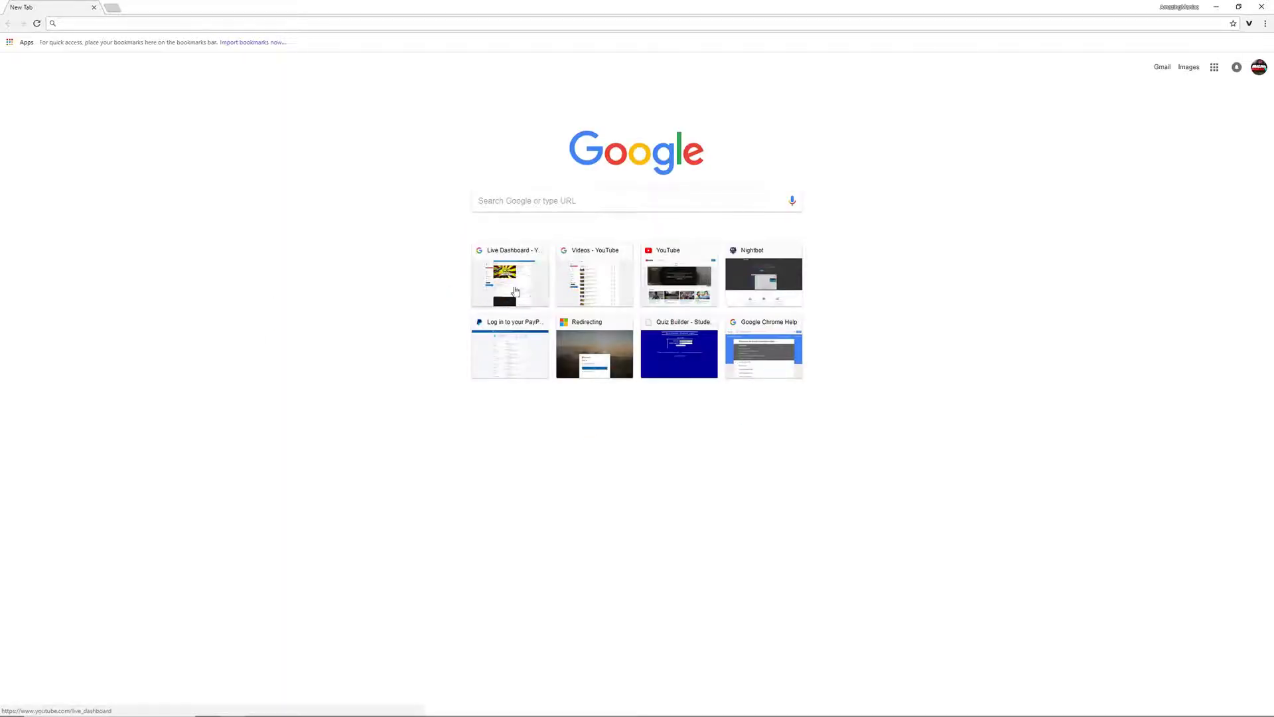
pyautogui.click(514, 292)
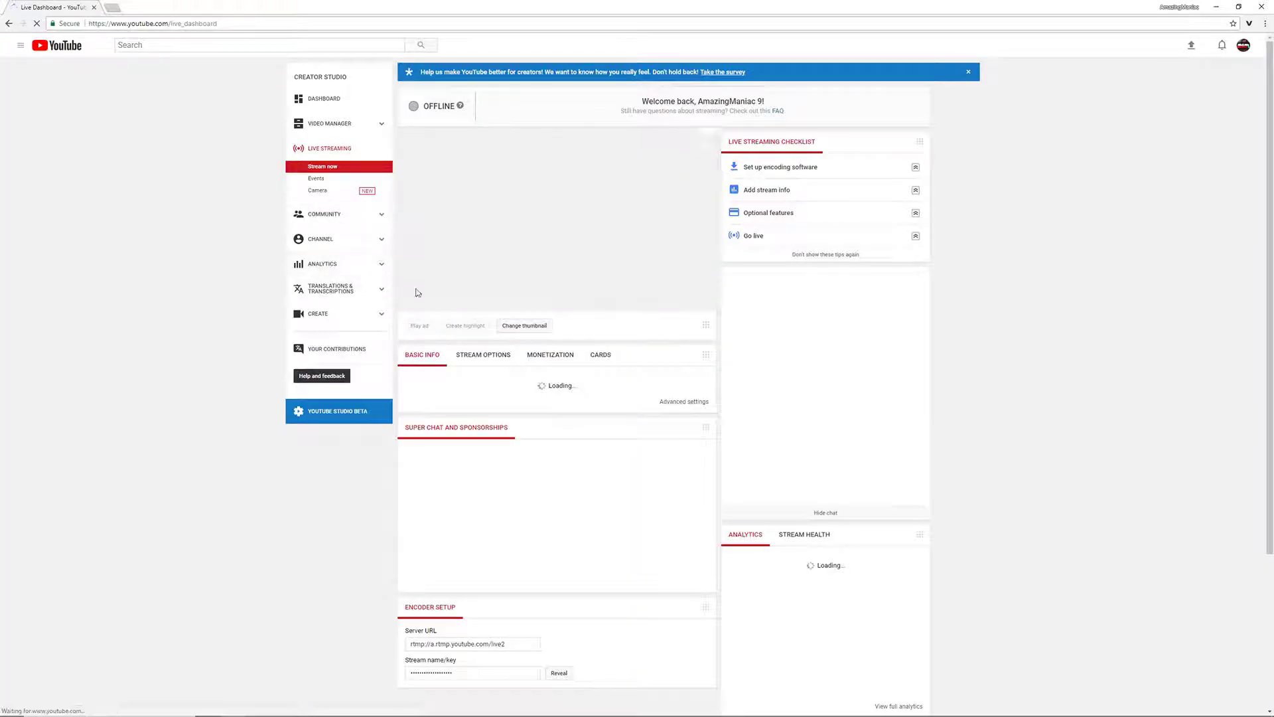
pyautogui.scroll(-2, 524, 407)
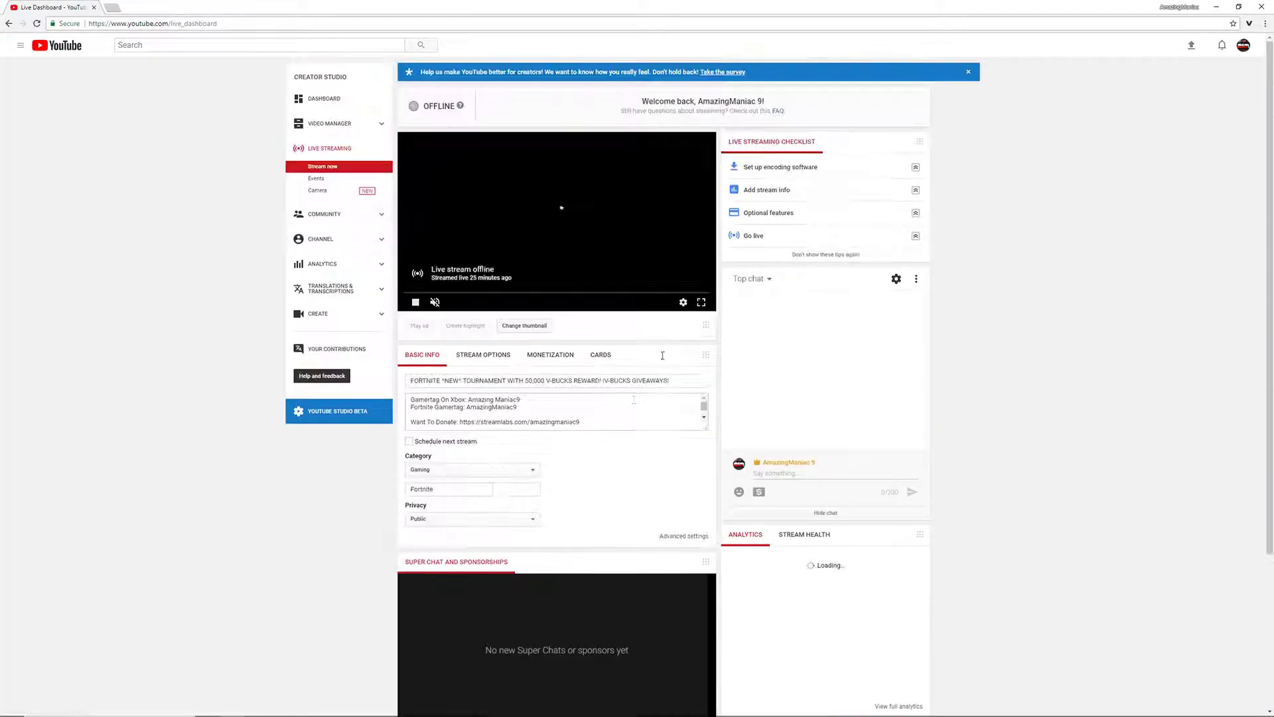
pyautogui.scroll(-3, 659, 290)
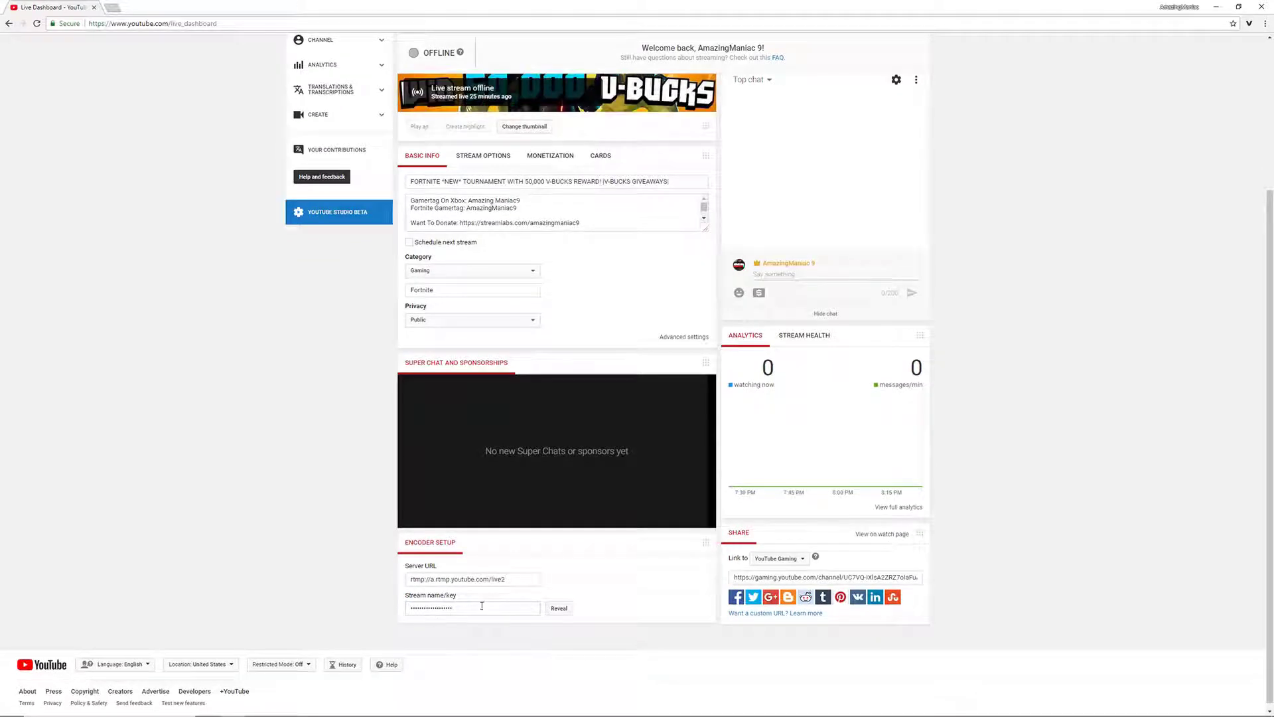
pyautogui.click(450, 612)
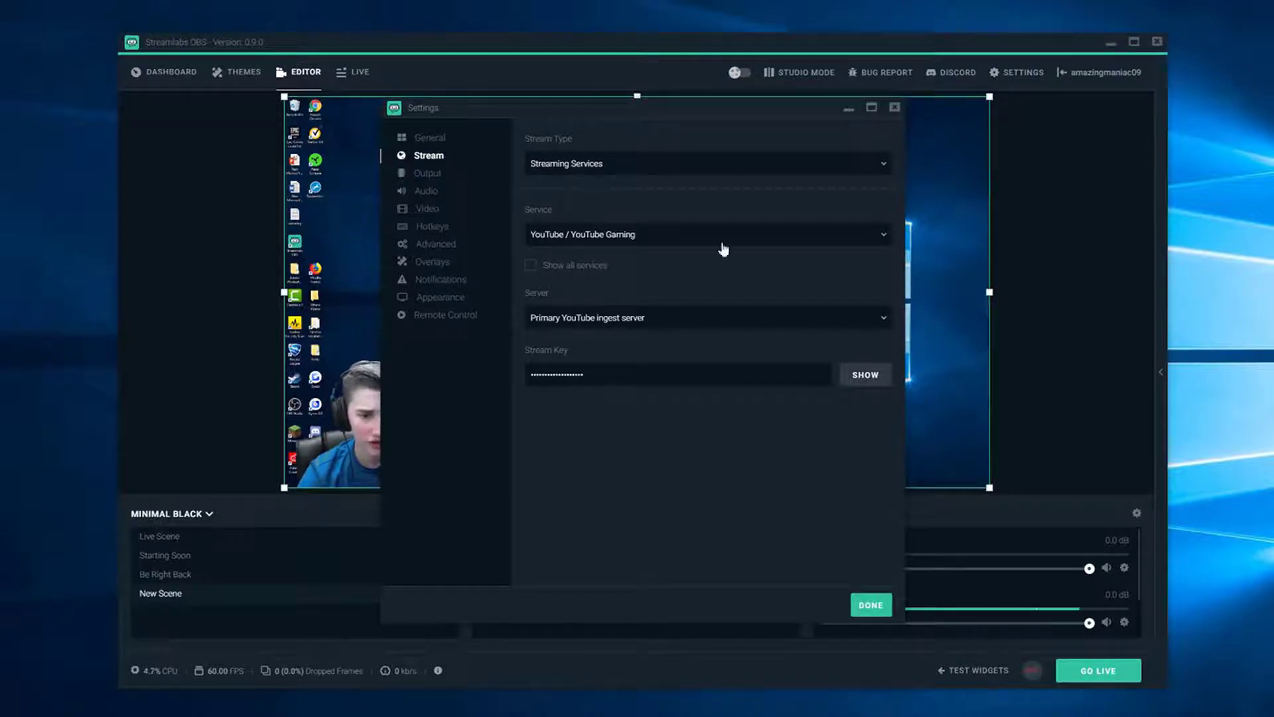
# Step: Choose Software (x264) as the streaming encoder in the output settings, look through the audio bitrate options and close the settings
pyautogui.click(428, 174)
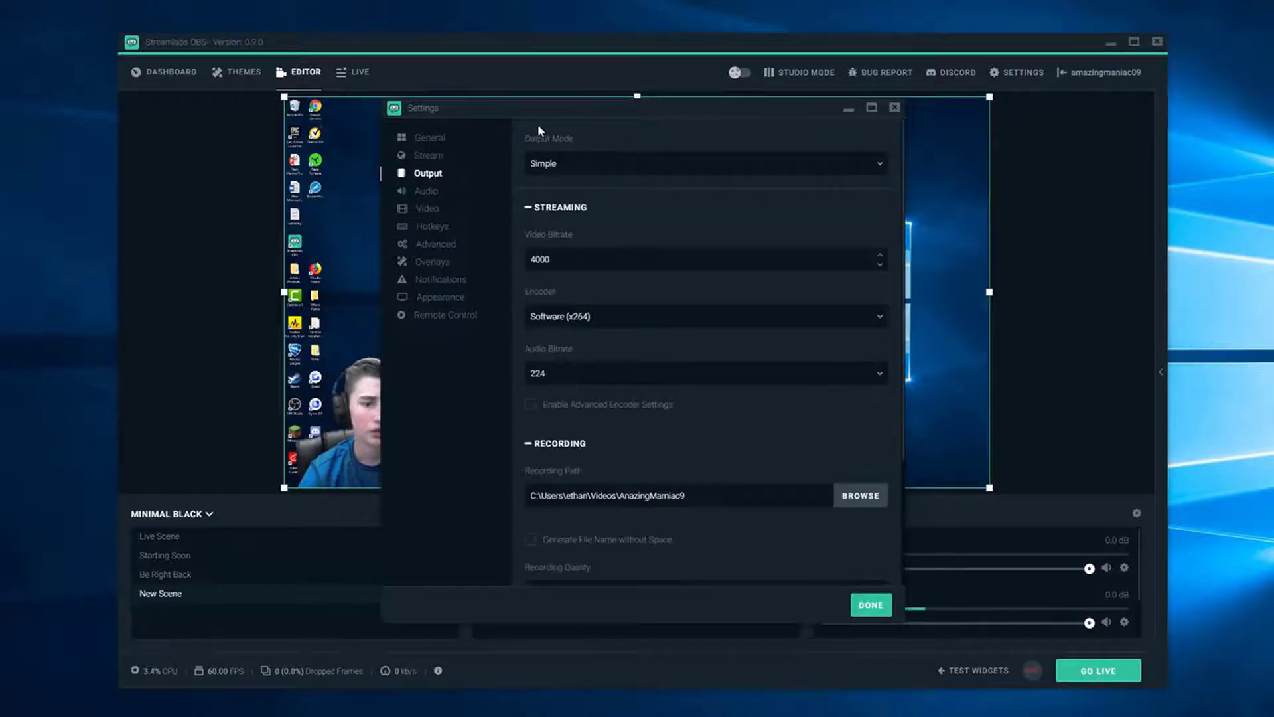
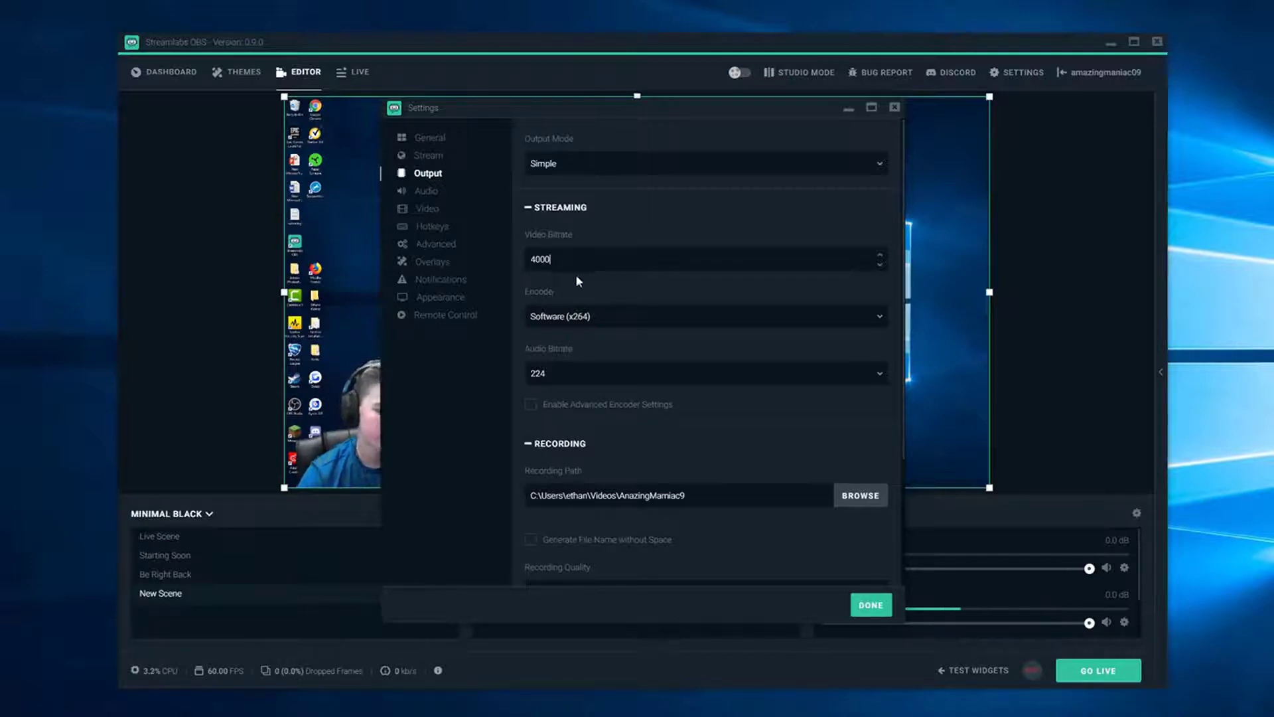
pyautogui.click(569, 318)
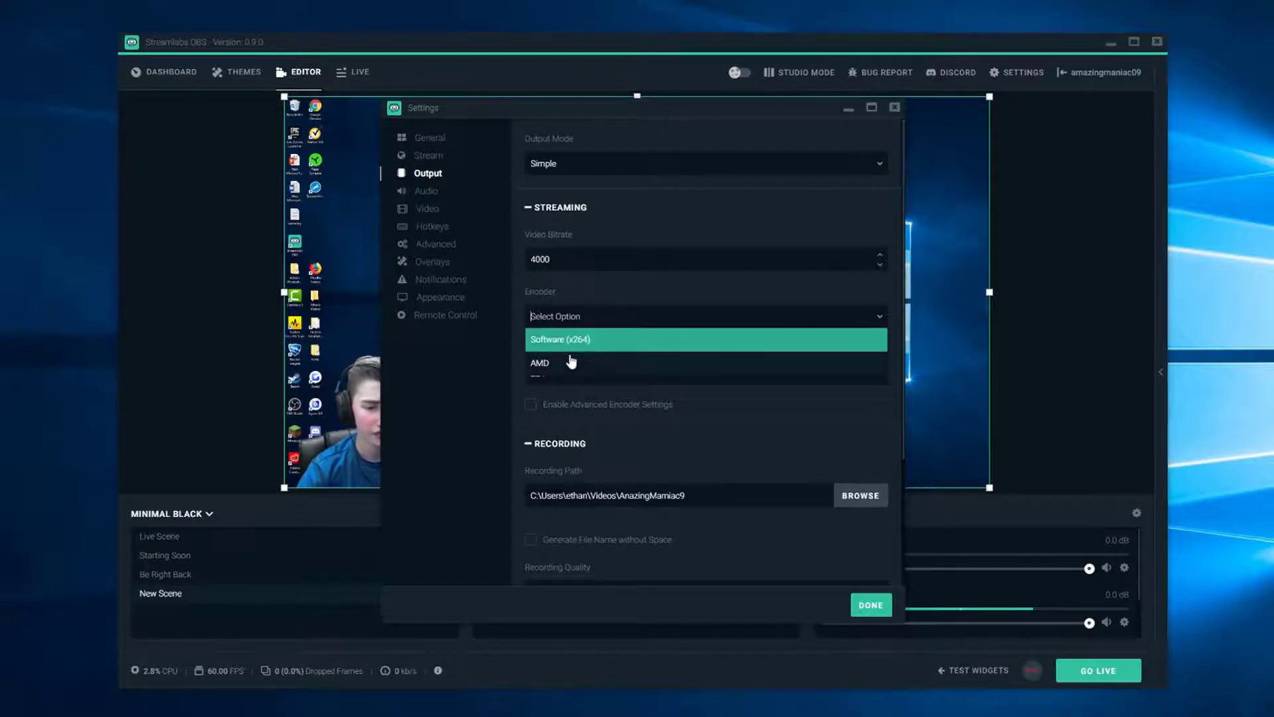
pyautogui.click(644, 340)
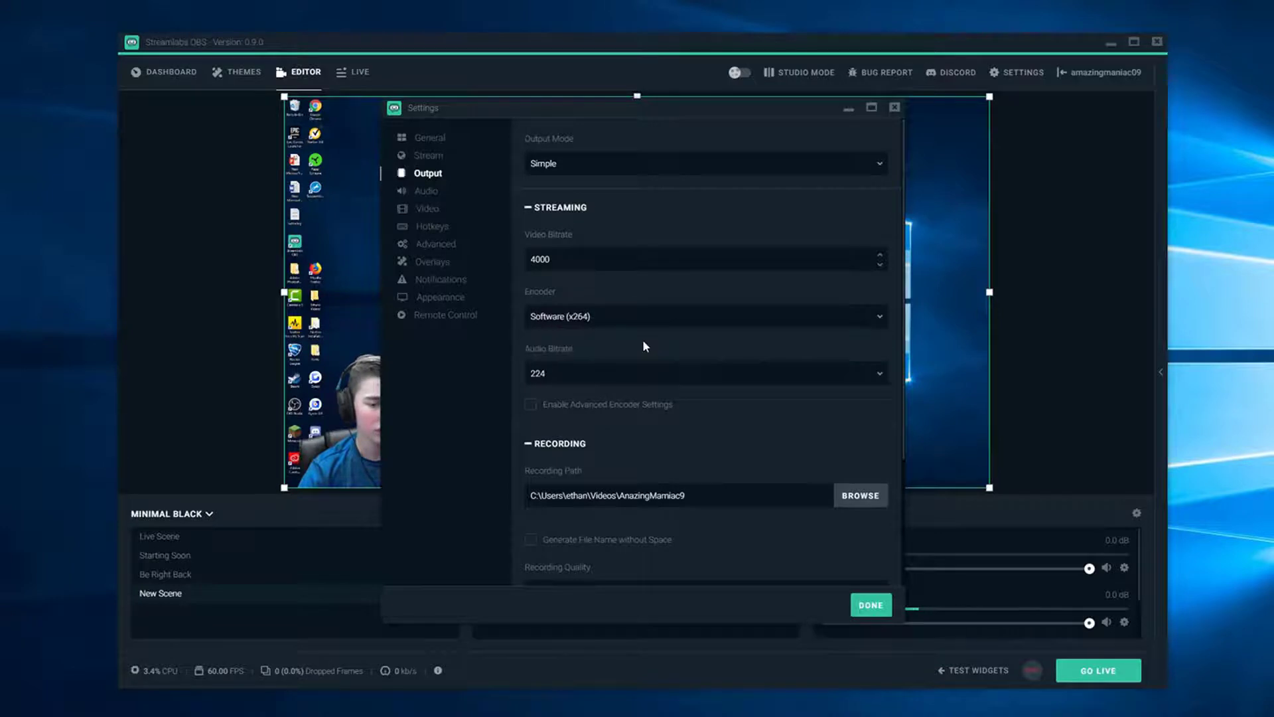
pyautogui.click(563, 377)
pyautogui.scroll(1, 562, 449)
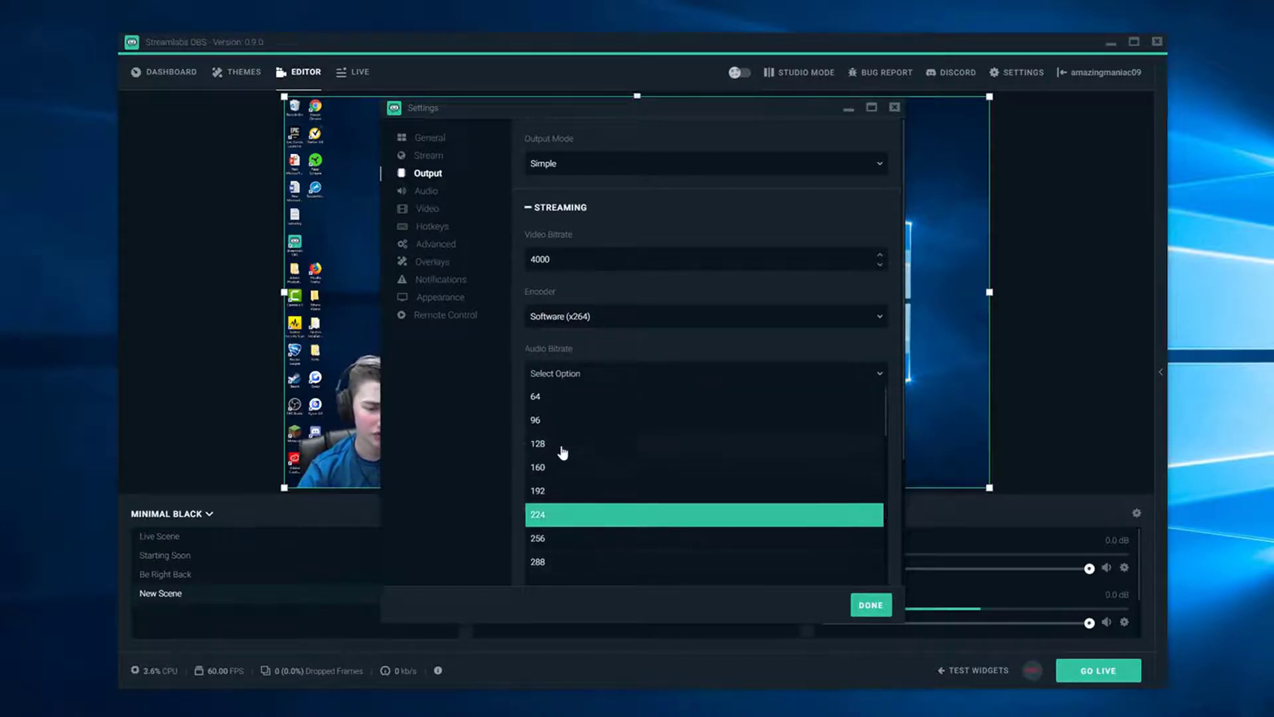
pyautogui.scroll(-2, 571, 483)
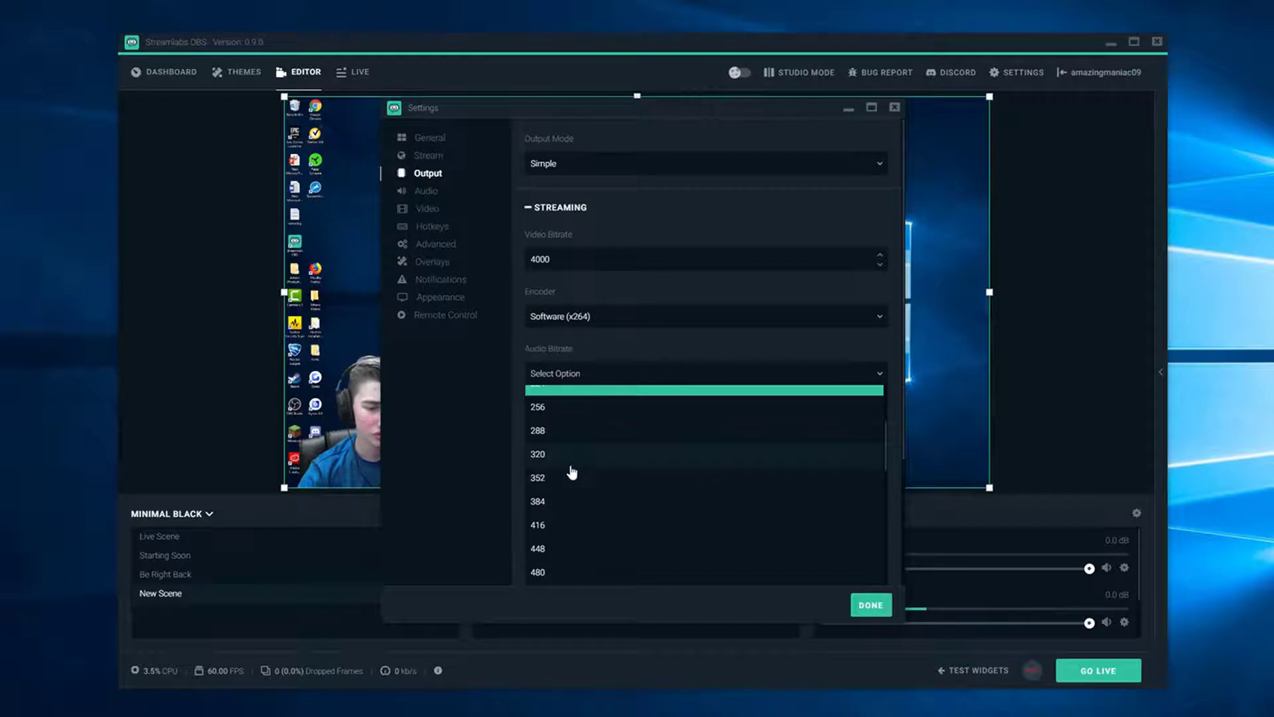
pyautogui.scroll(2, 574, 491)
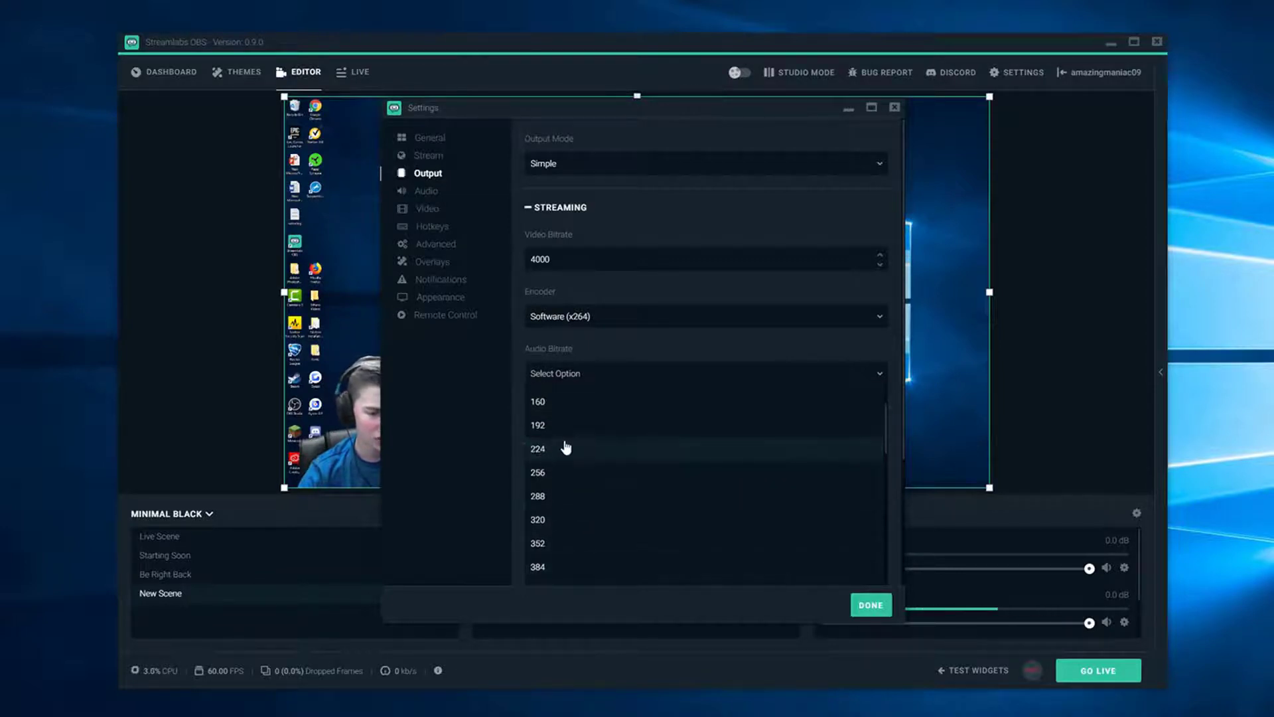
pyautogui.click(875, 605)
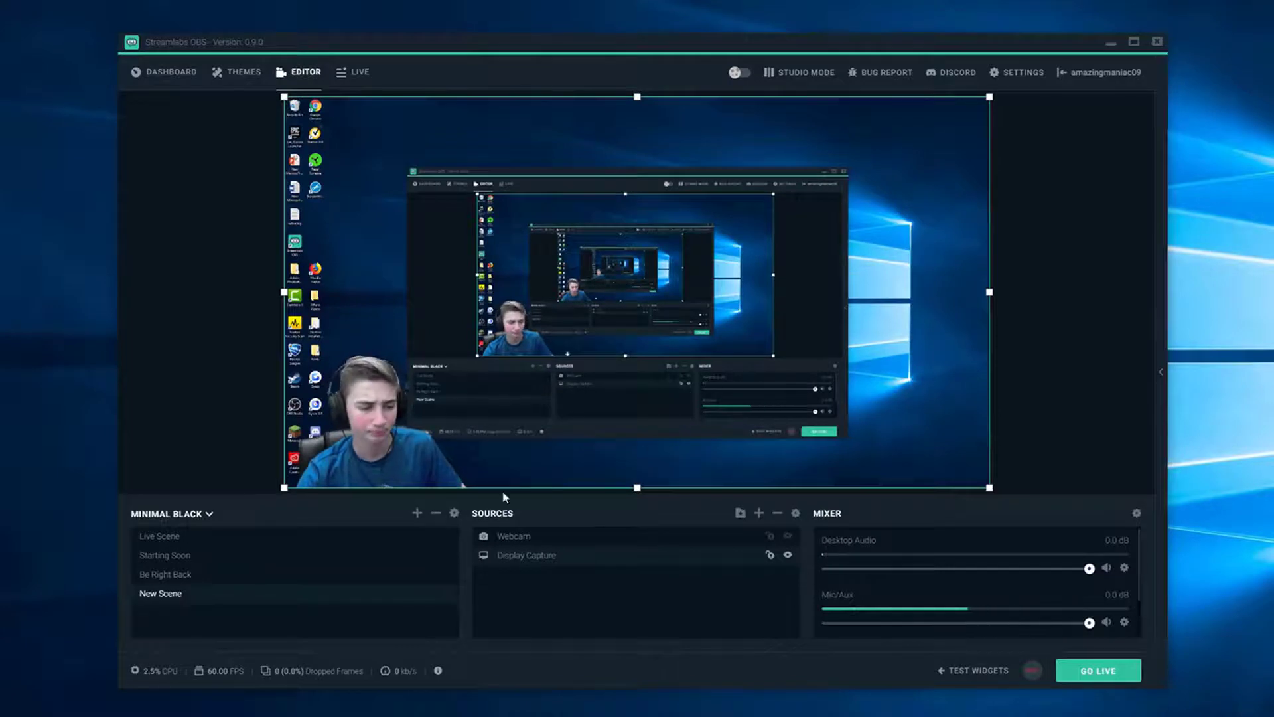
# Step: Review the output settings and select the channel's folder in Videos as the recording path
pyautogui.click(991, 74)
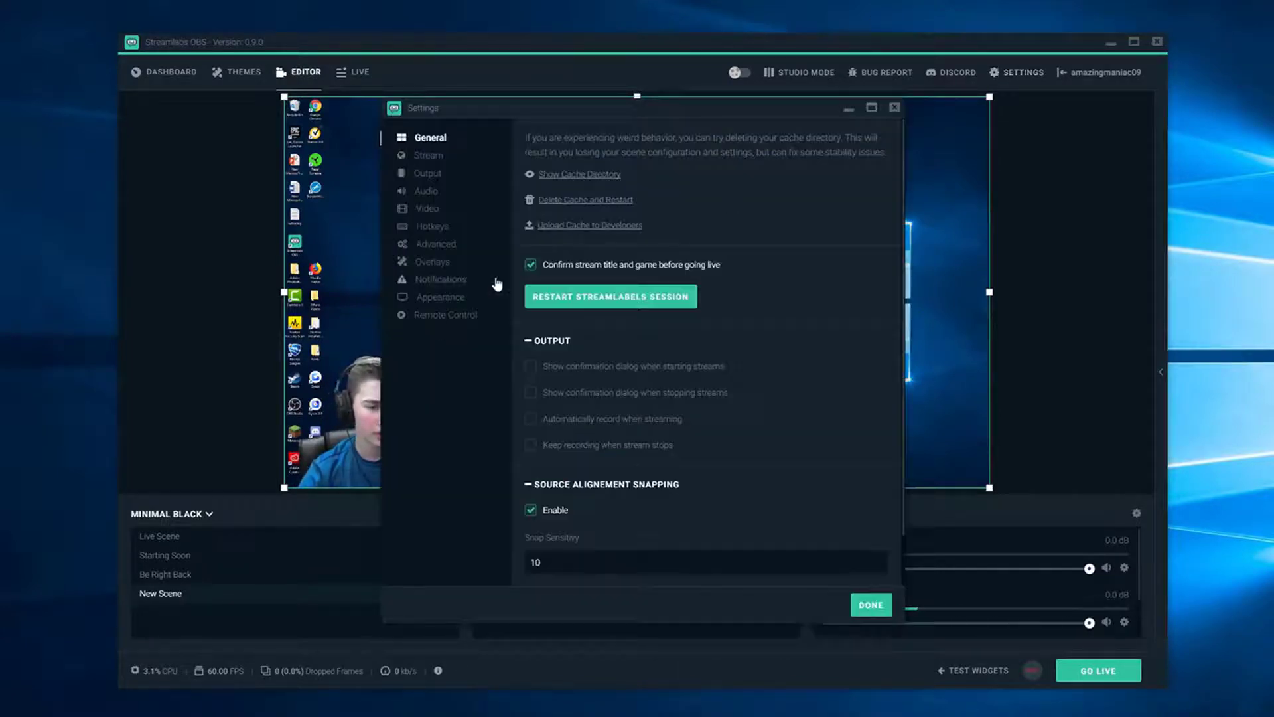
pyautogui.click(427, 174)
pyautogui.scroll(-2, 518, 266)
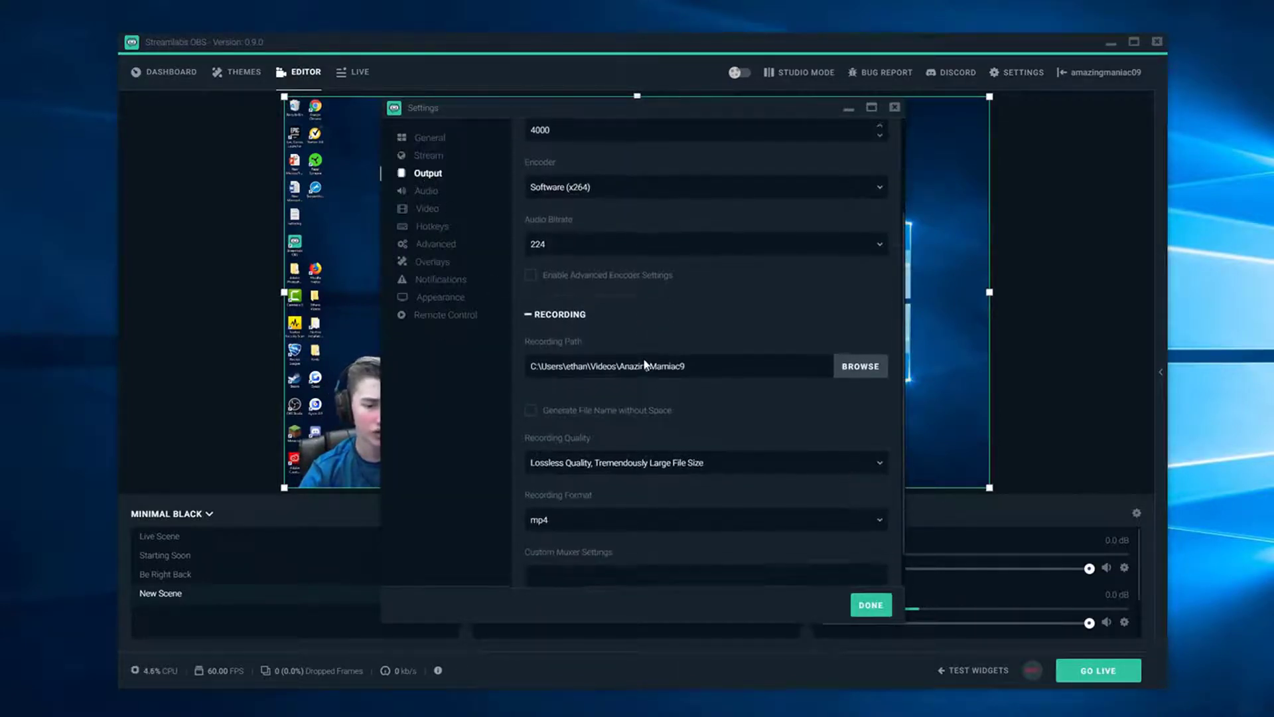
pyautogui.scroll(2, 673, 429)
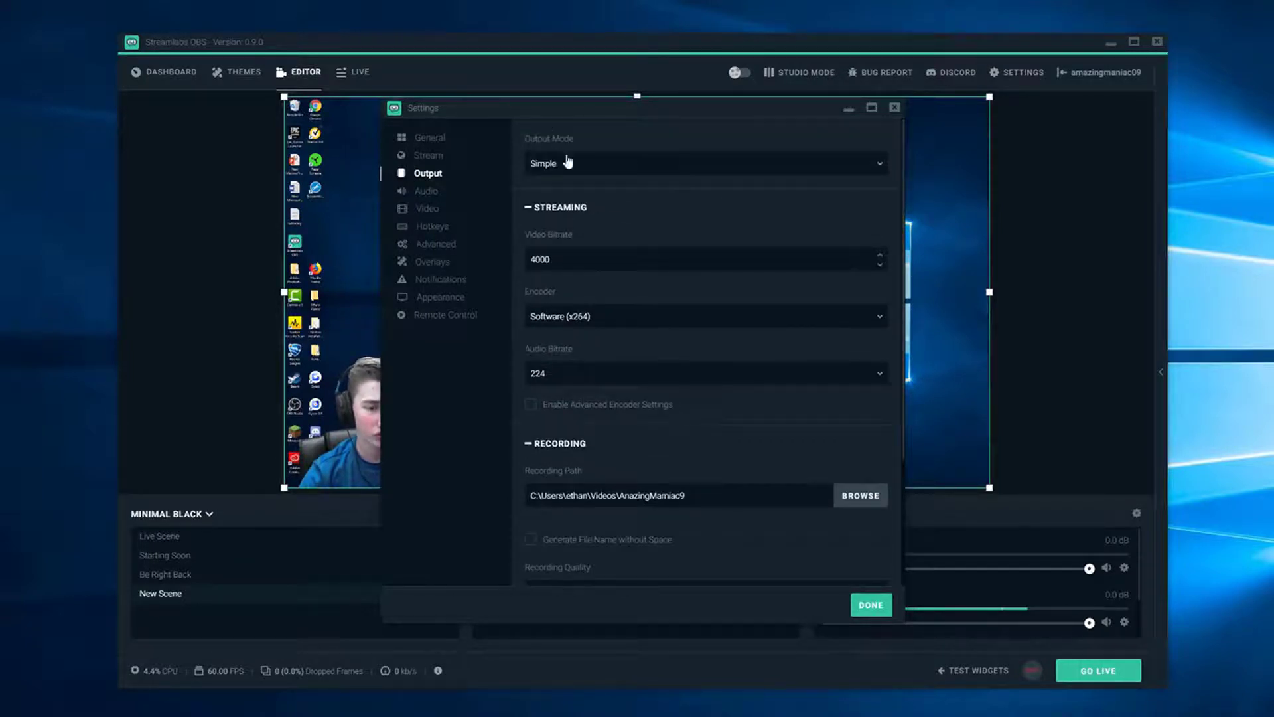
pyautogui.scroll(-2, 662, 370)
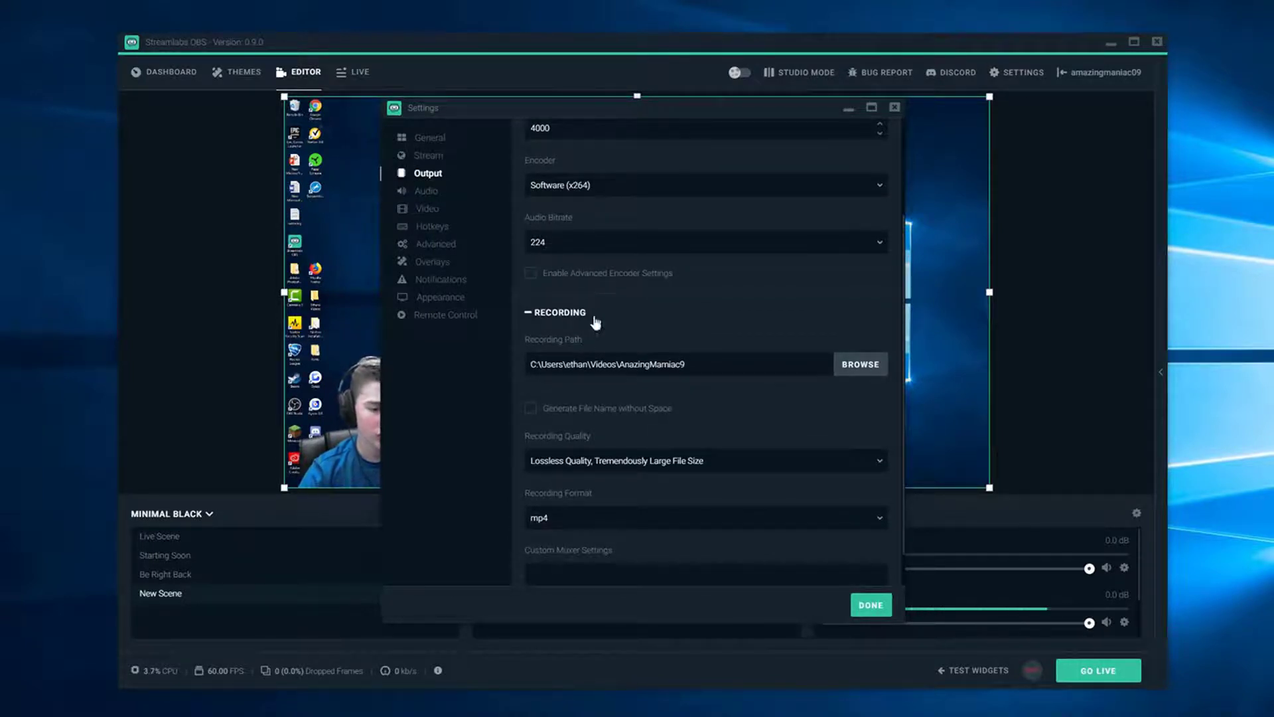
pyautogui.scroll(-1, 772, 310)
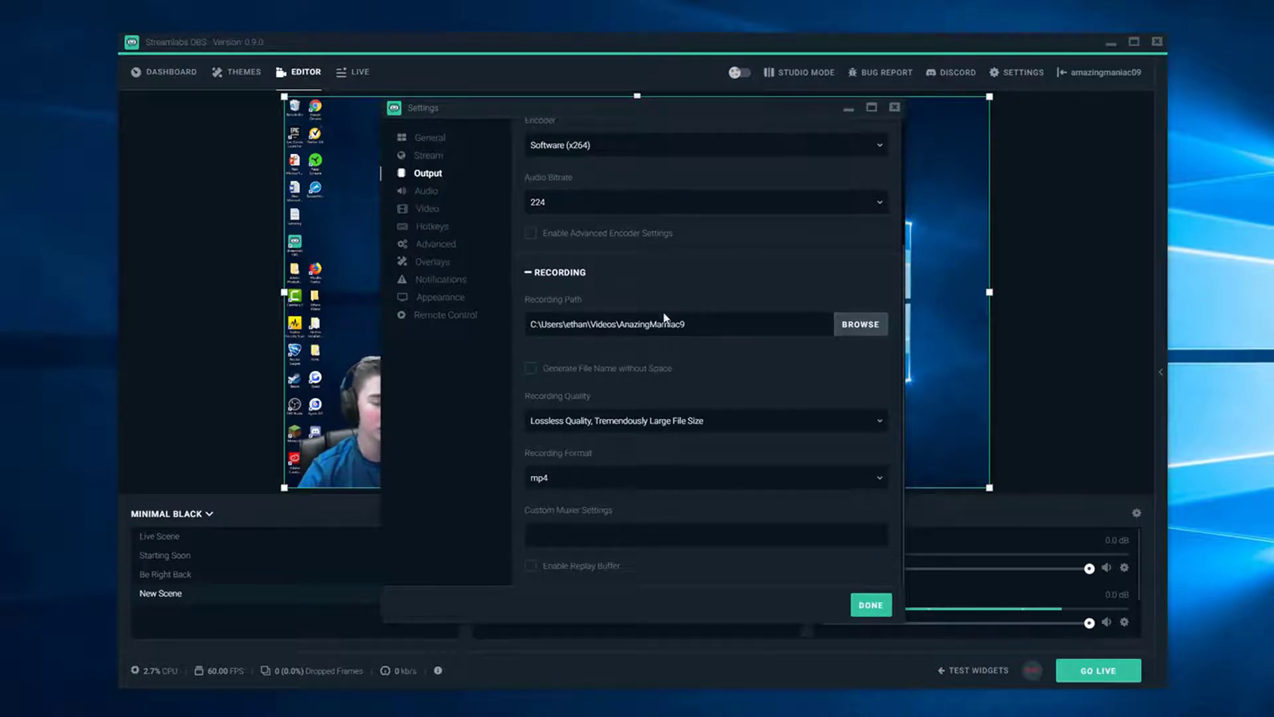
pyautogui.click(856, 324)
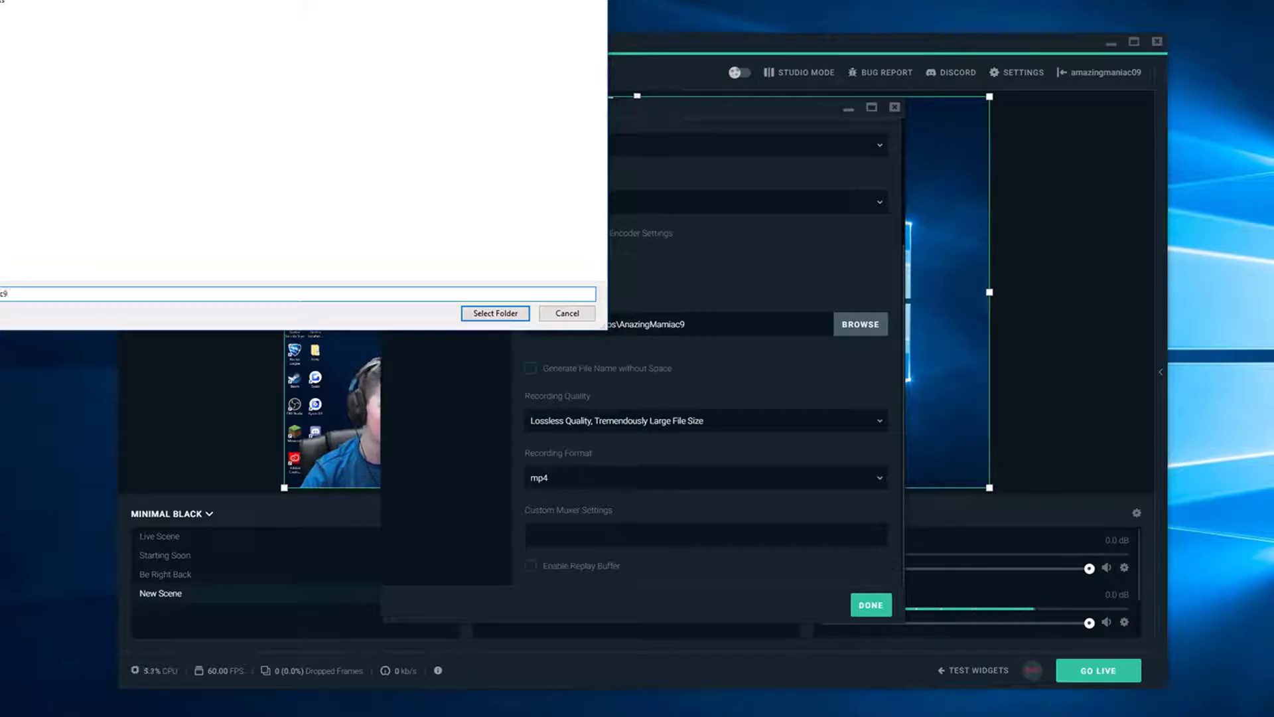
pyautogui.click(495, 313)
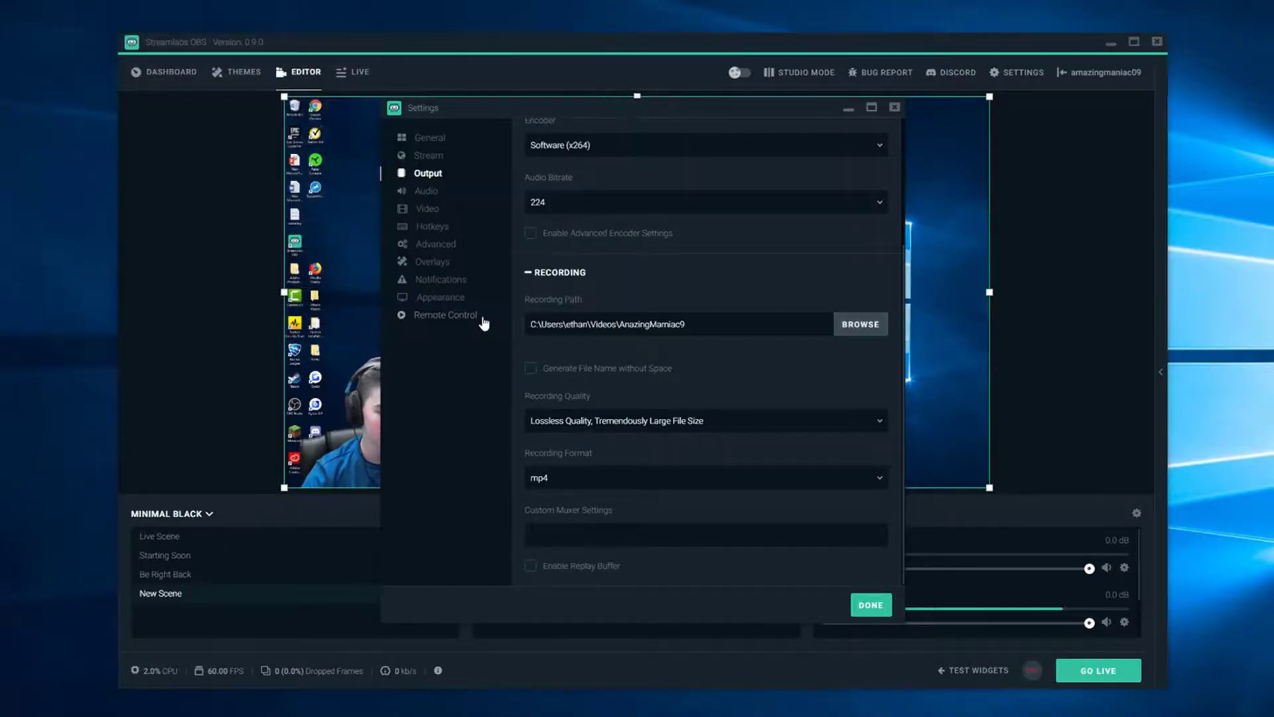
pyautogui.moveTo(676, 324); pyautogui.dragTo(503, 304)
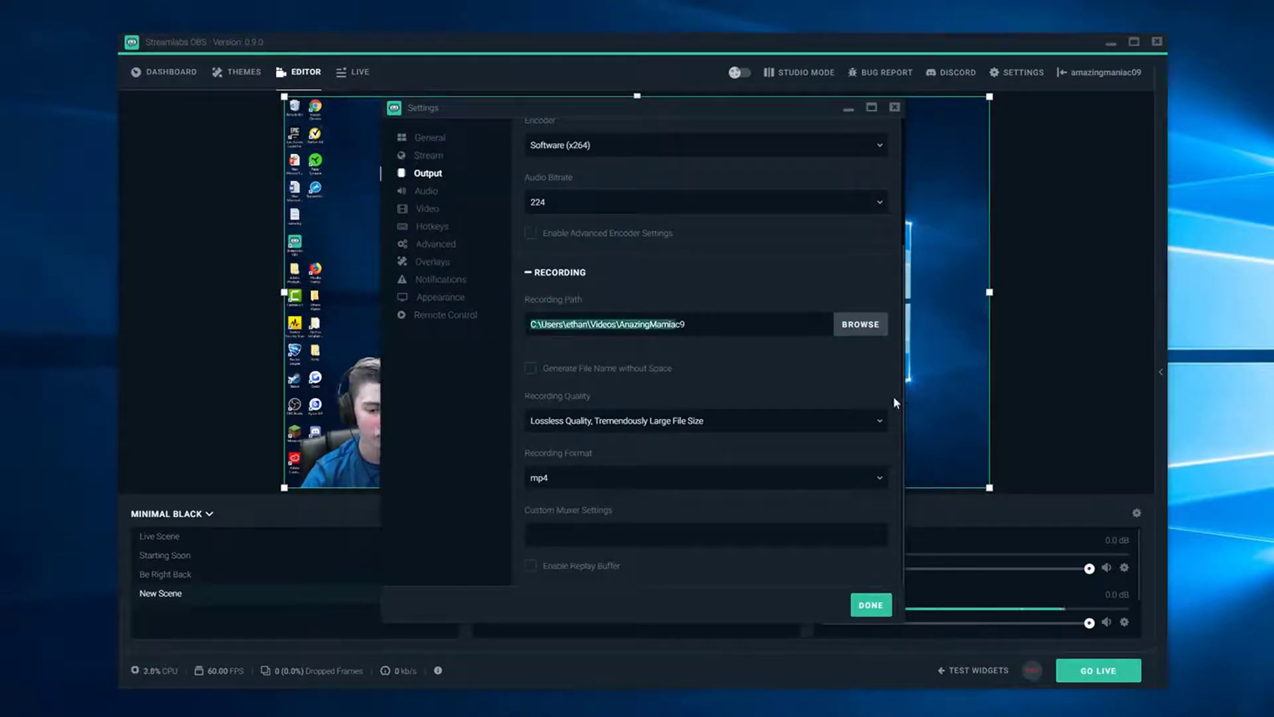
pyautogui.click(764, 358)
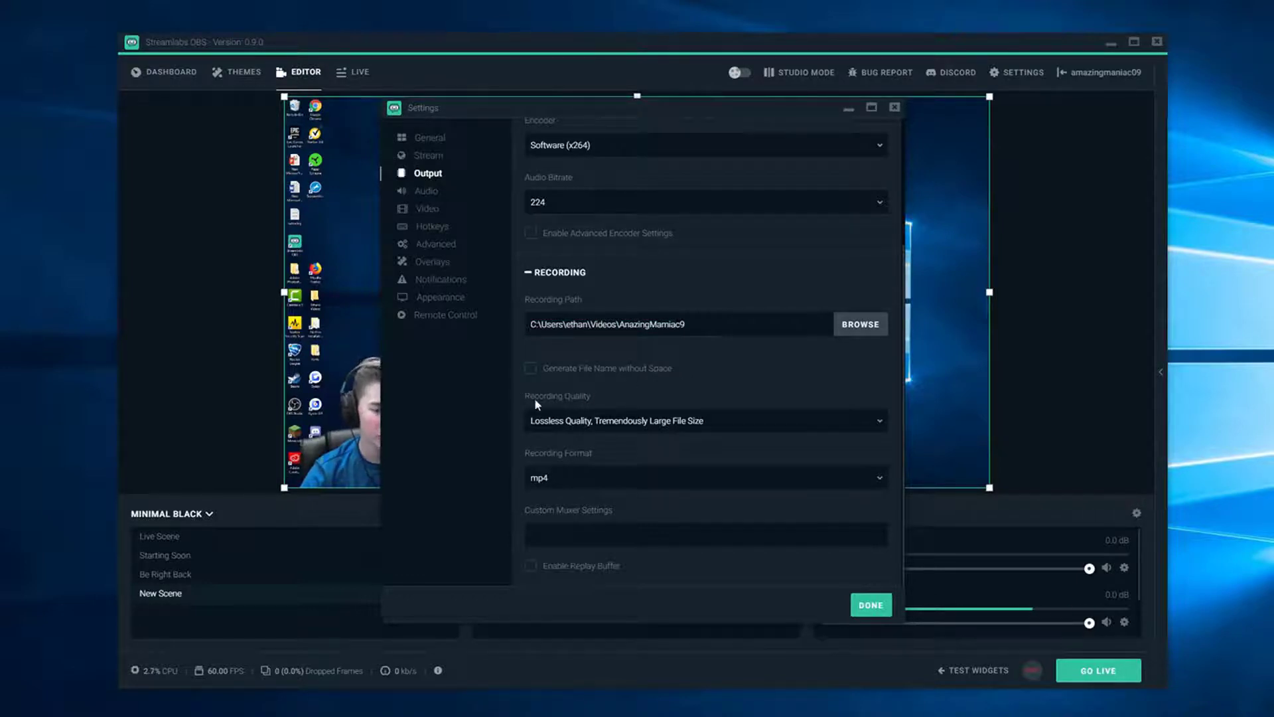
# Step: Set the recording quality to Lossless Quality, Tremendously Large File Size and the recording format to mp4
pyautogui.click(694, 422)
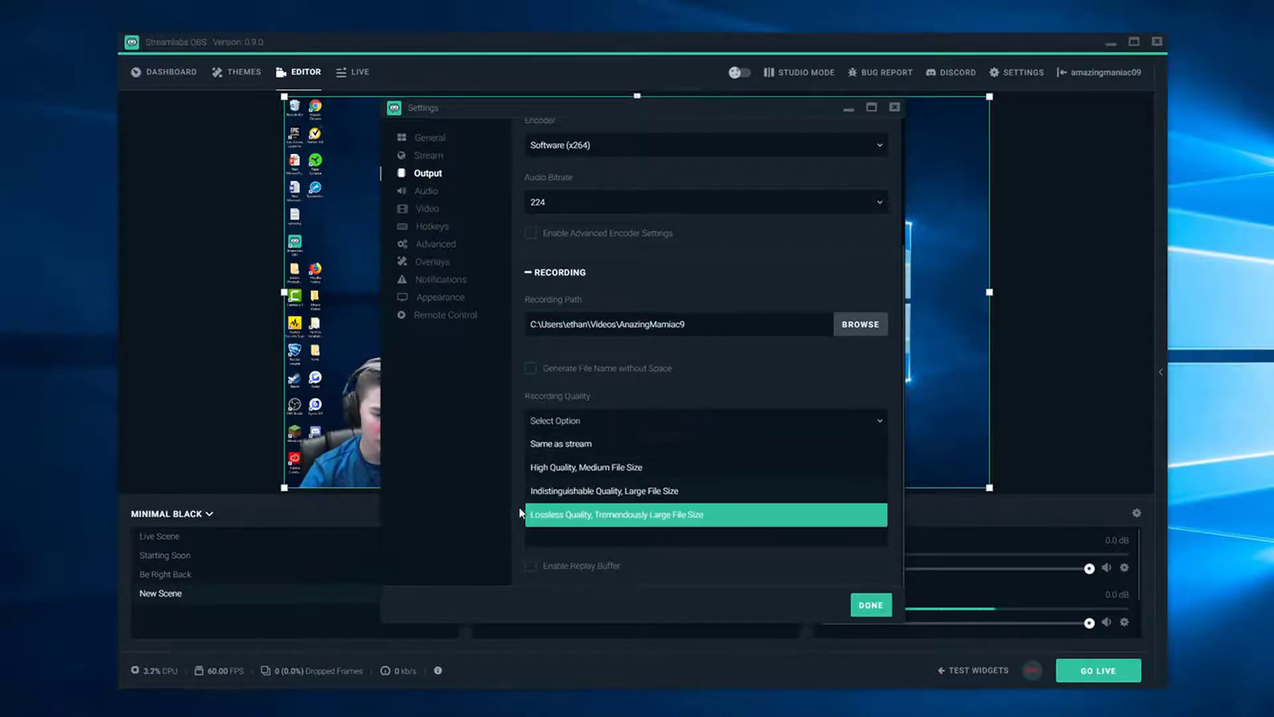
pyautogui.click(580, 512)
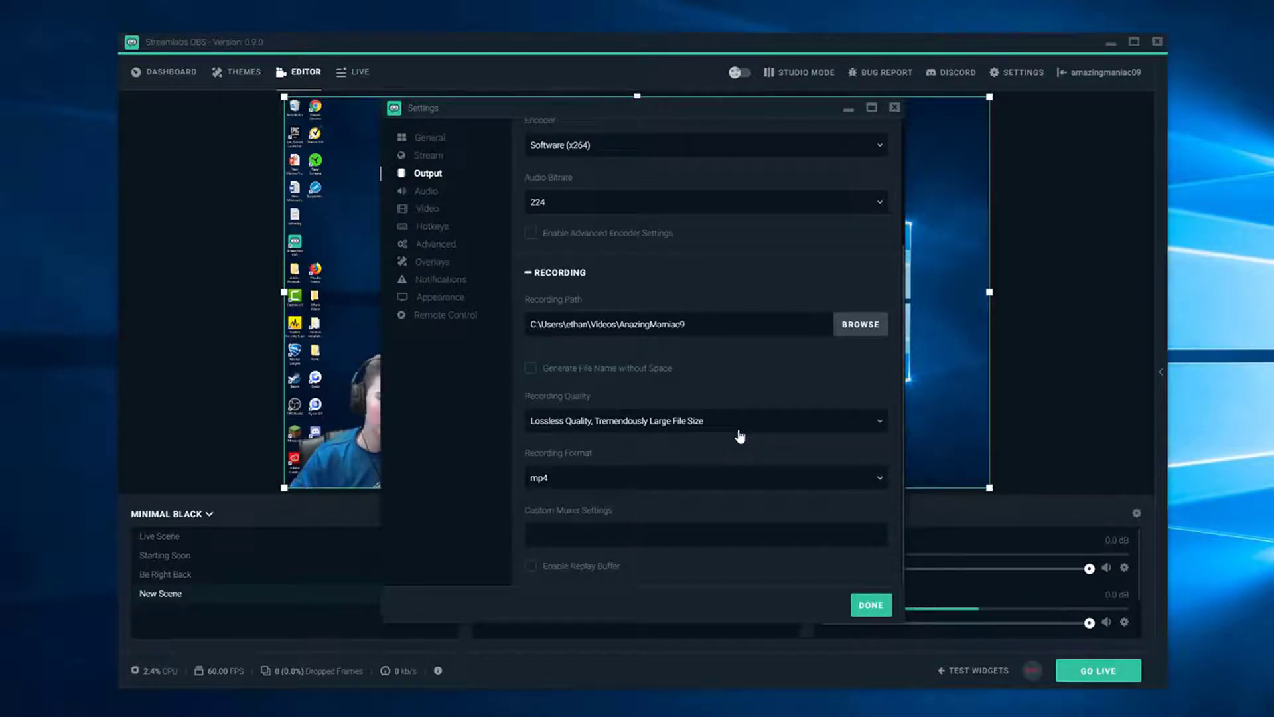
pyautogui.click(614, 420)
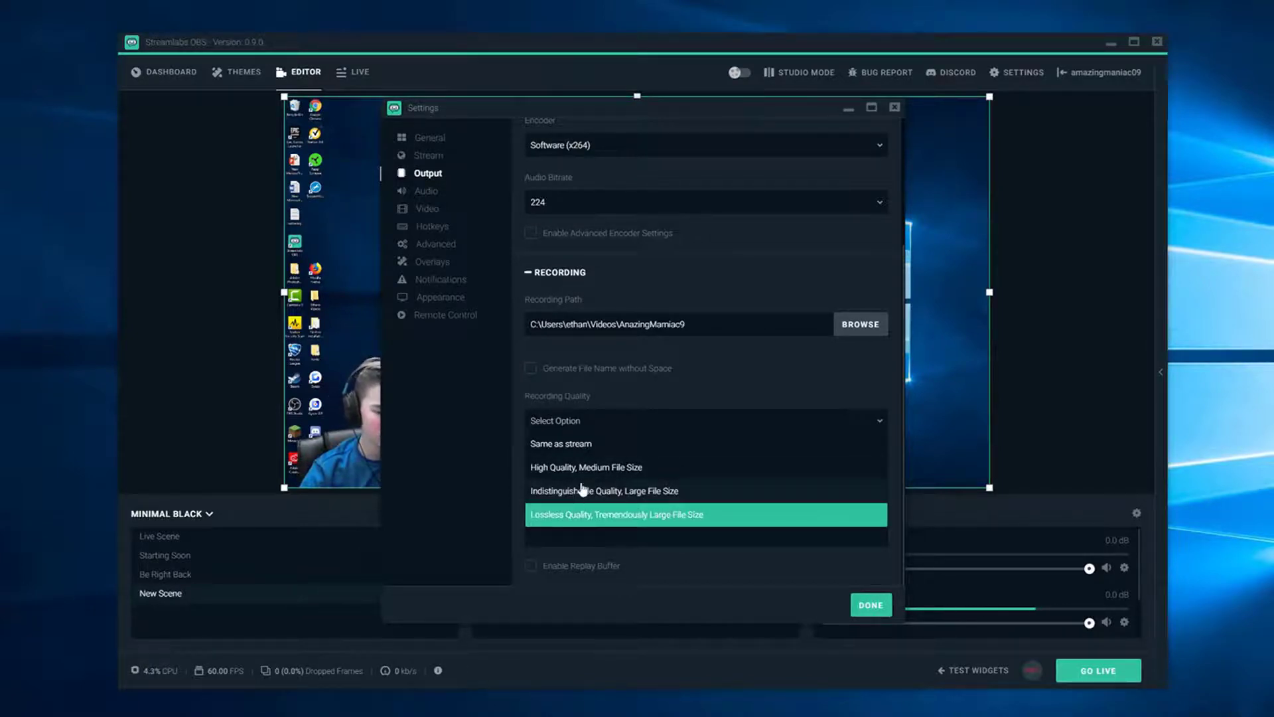
pyautogui.click(641, 515)
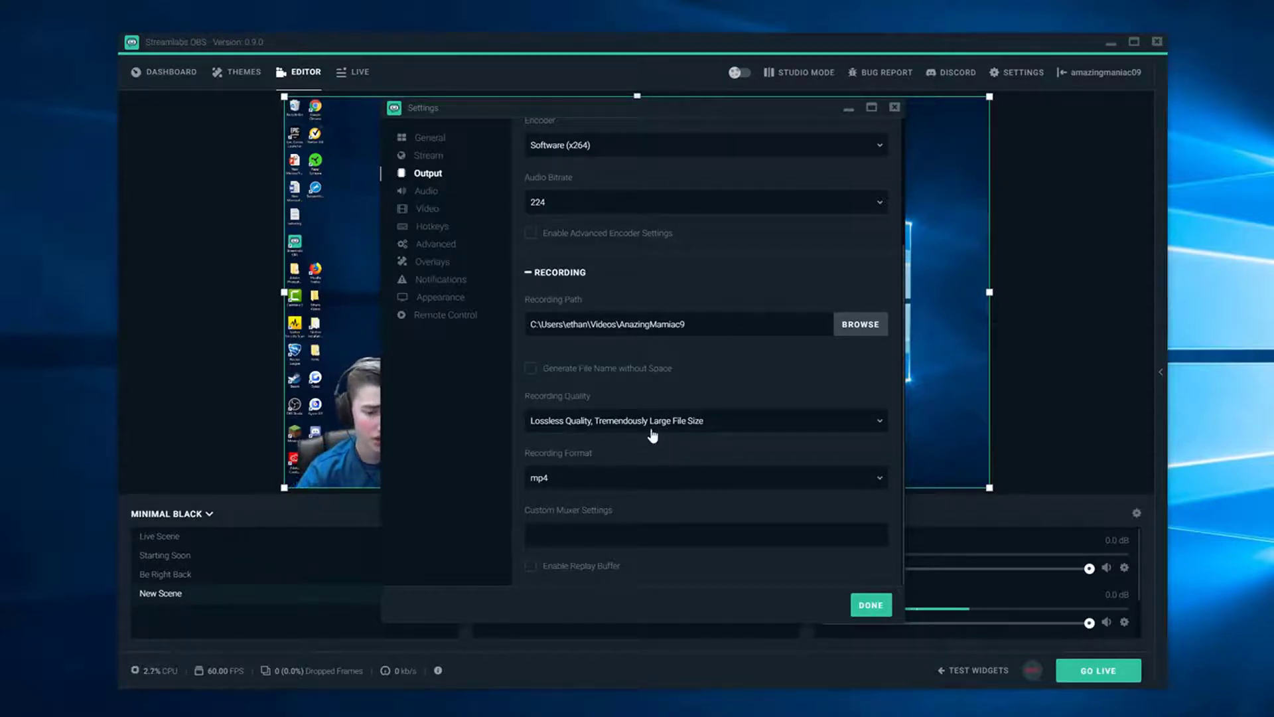
pyautogui.click(554, 485)
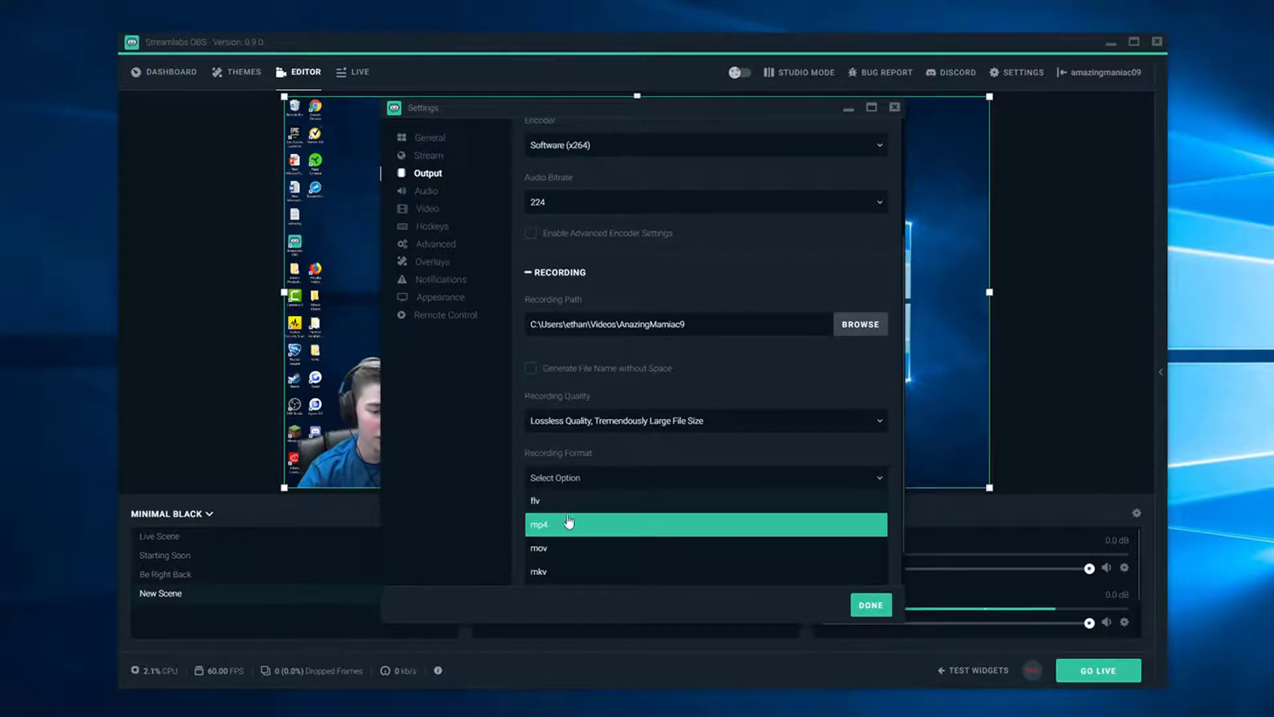
pyautogui.click(578, 487)
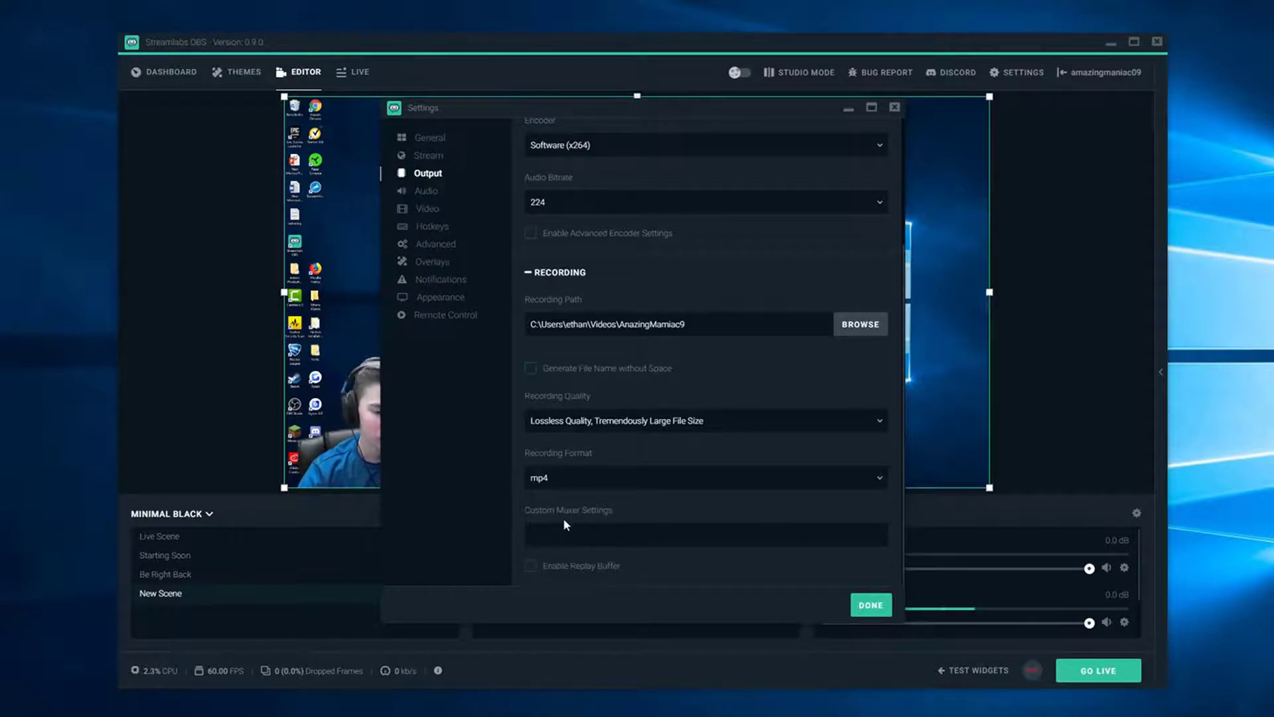
# Step: In the audio settings, set Desktop Audio Device 1 to Default and Mic/Auxiliary Device 1 to Microphone (Yeti Stereo Microphone)
pyautogui.click(423, 191)
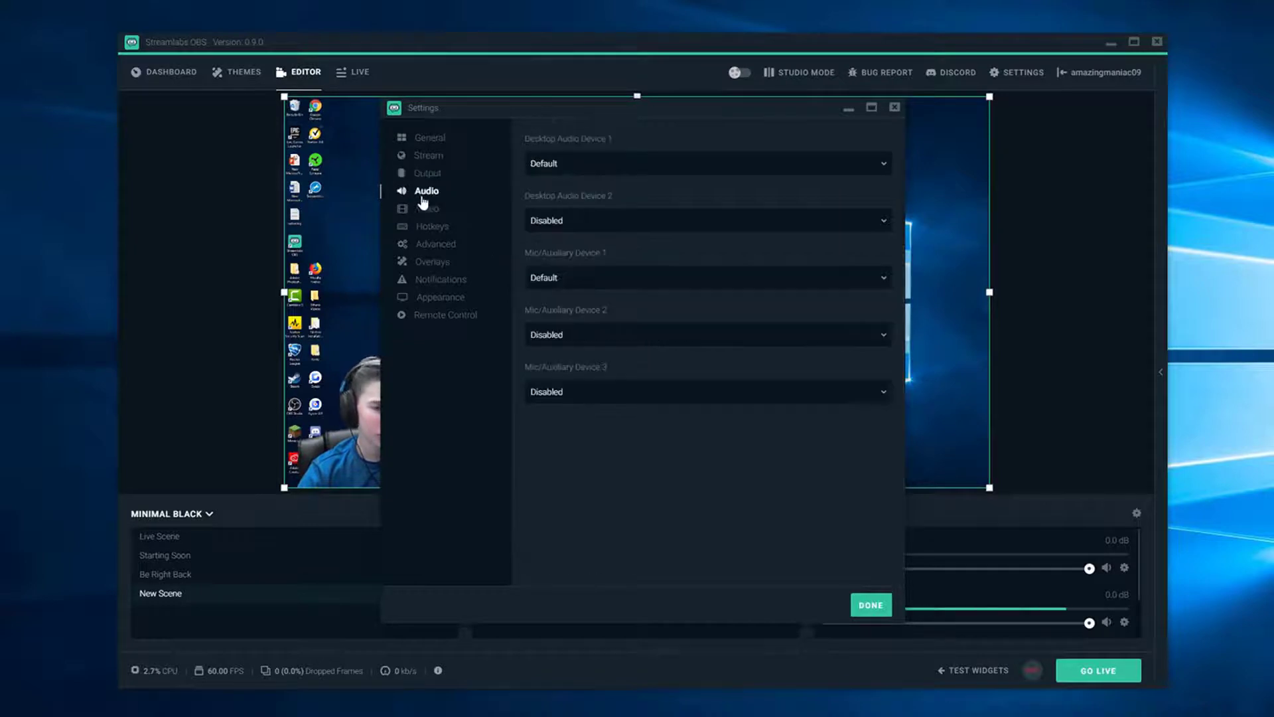
pyautogui.click(556, 166)
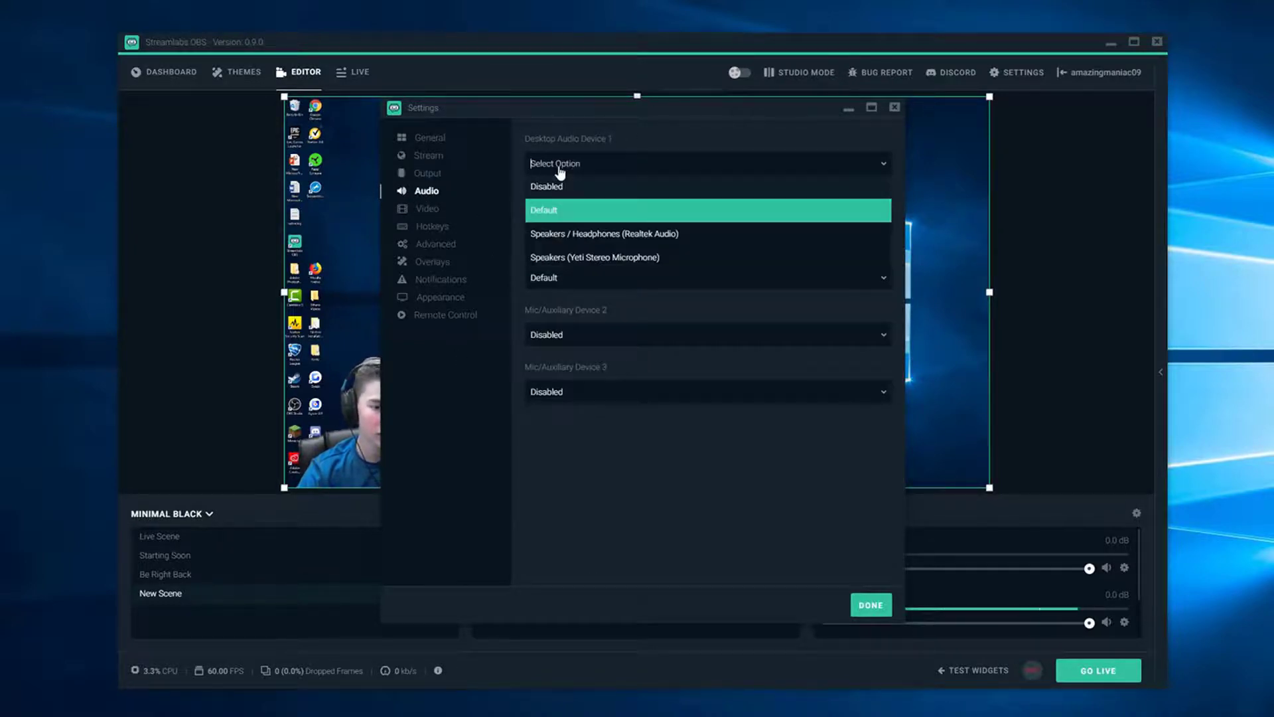
pyautogui.click(555, 211)
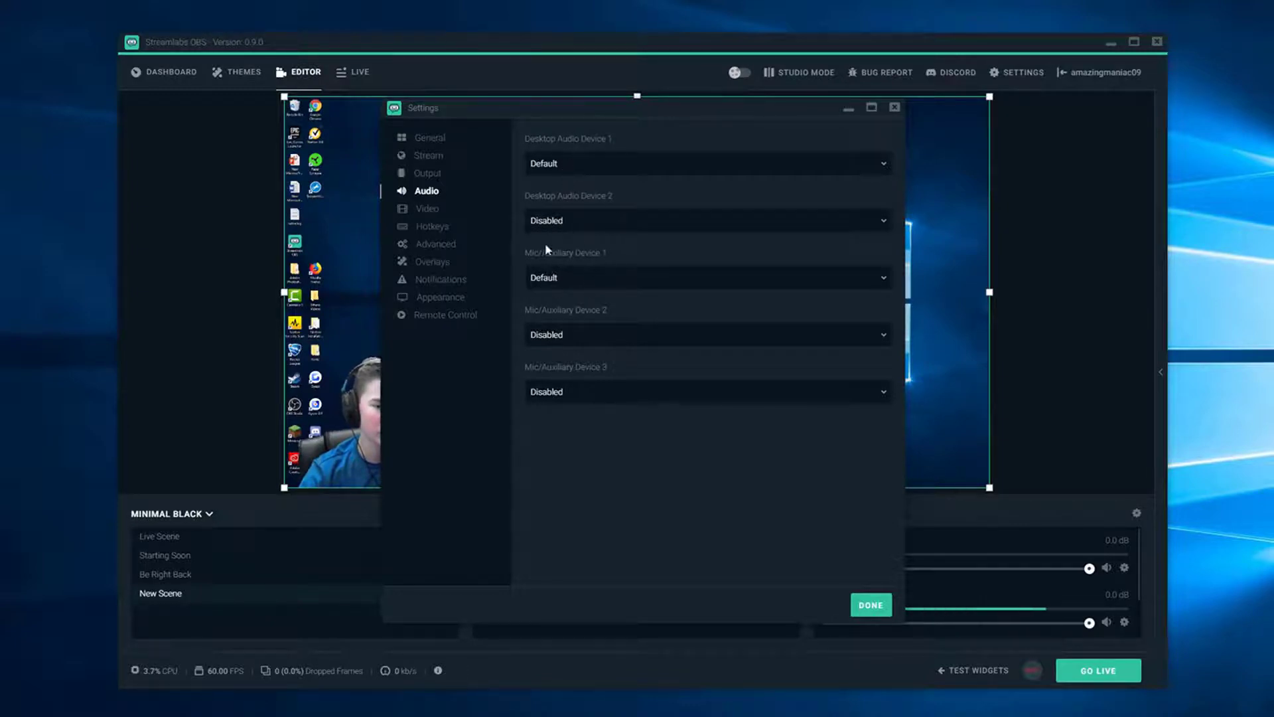
pyautogui.click(572, 278)
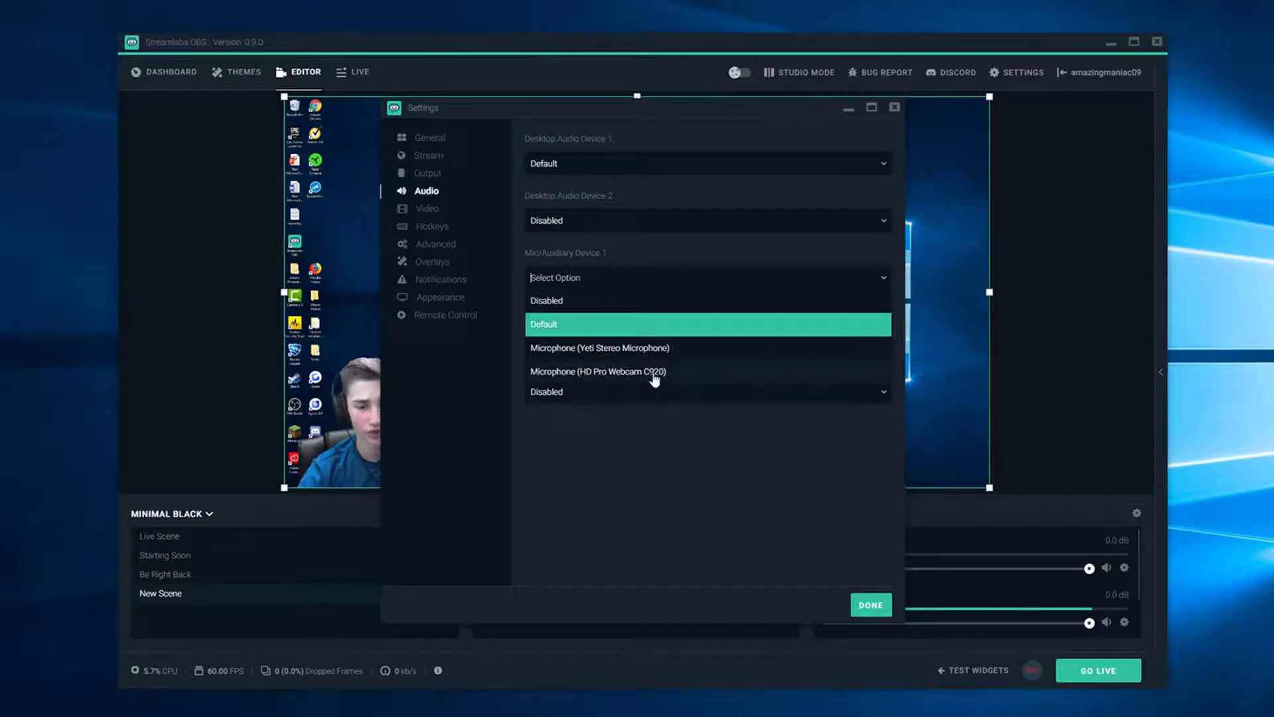
pyautogui.click(634, 350)
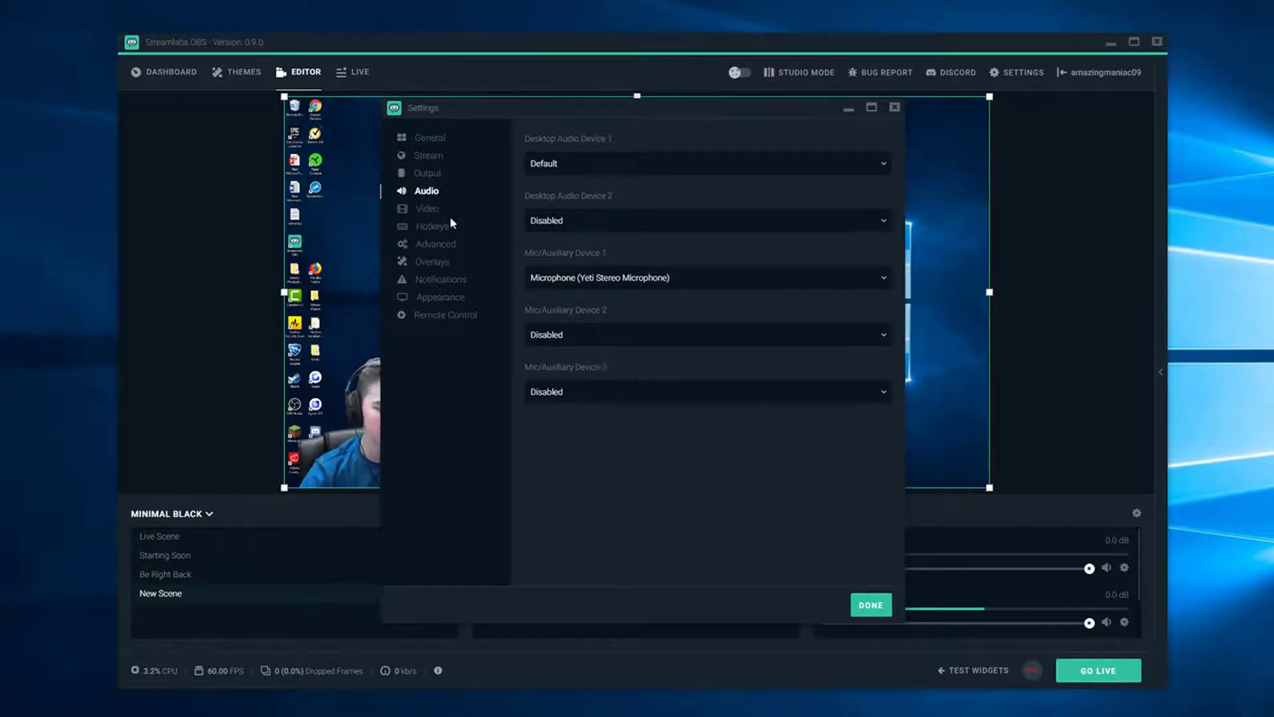
# Step: Set the base canvas resolution to 1920x1080 in the video settings and postpone the Windows update reminder
pyautogui.click(428, 209)
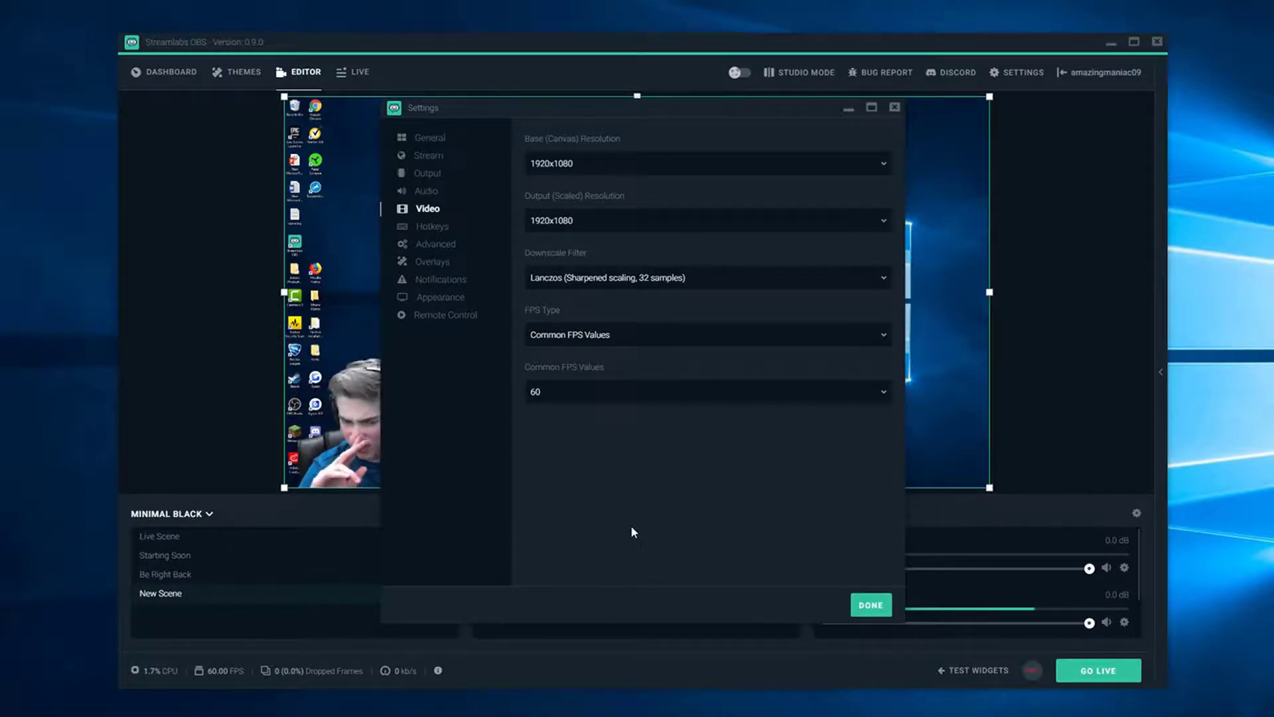
pyautogui.click(621, 166)
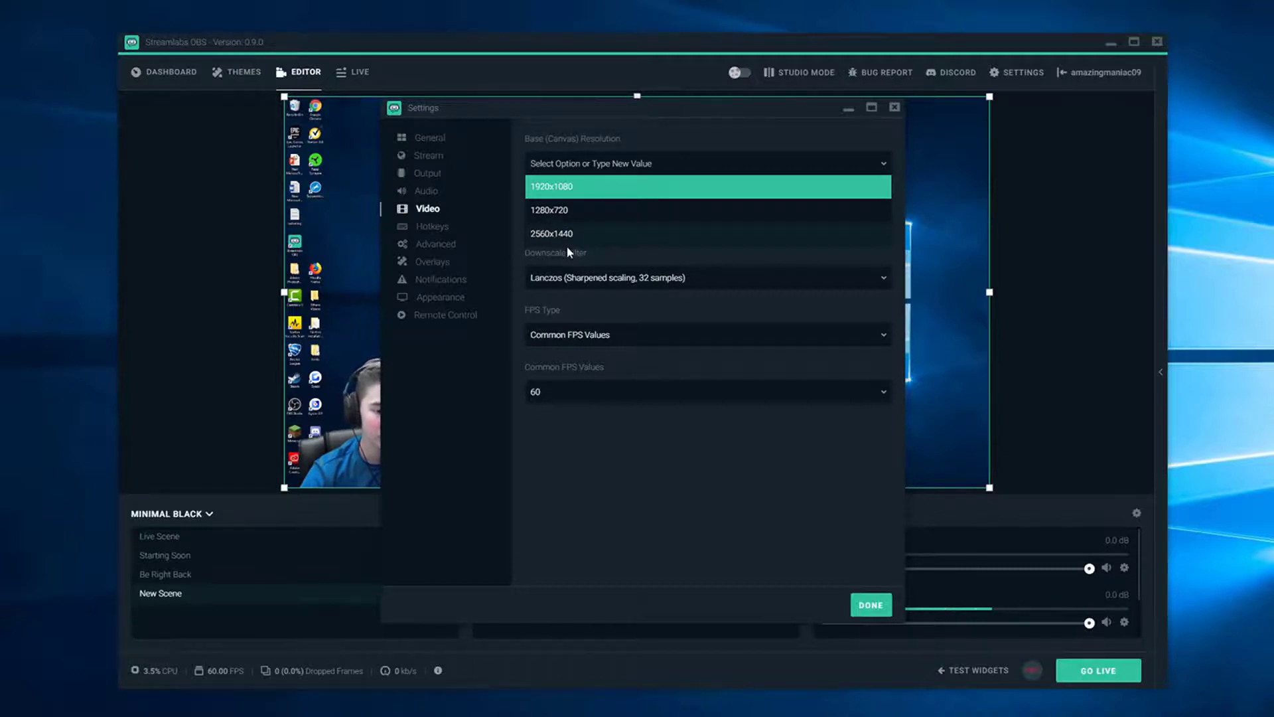
pyautogui.click(626, 477)
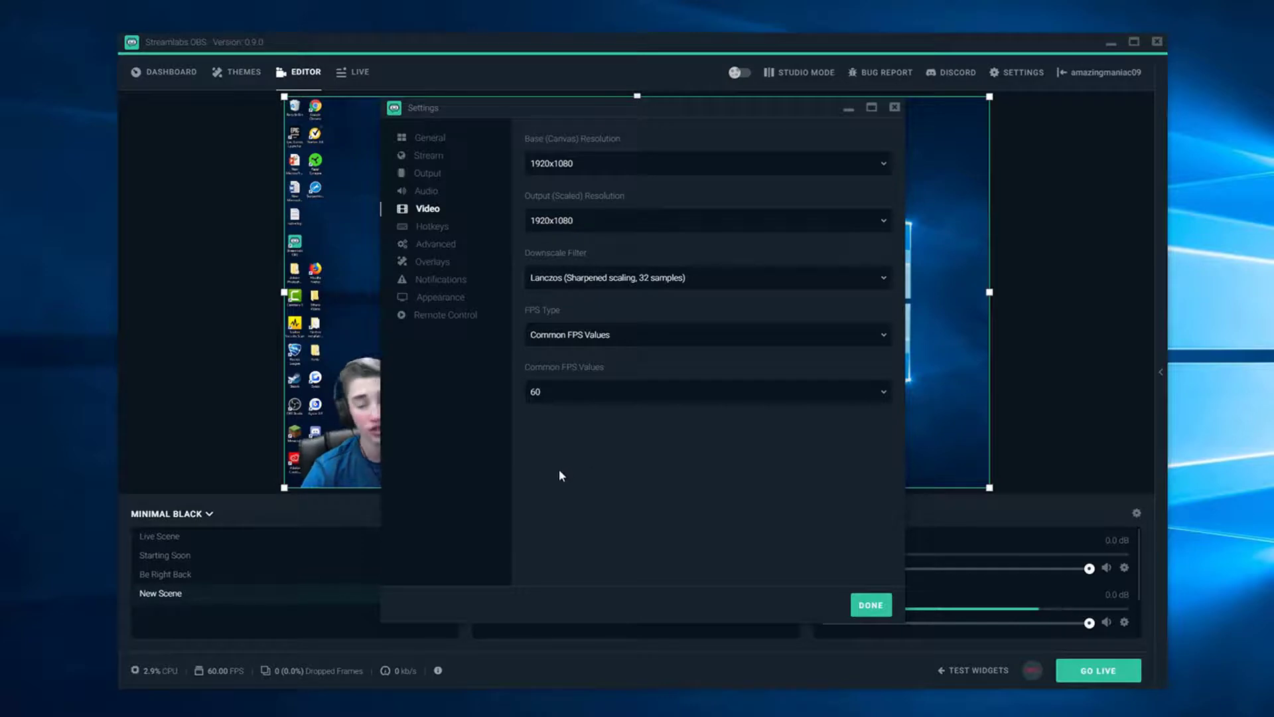
pyautogui.click(560, 163)
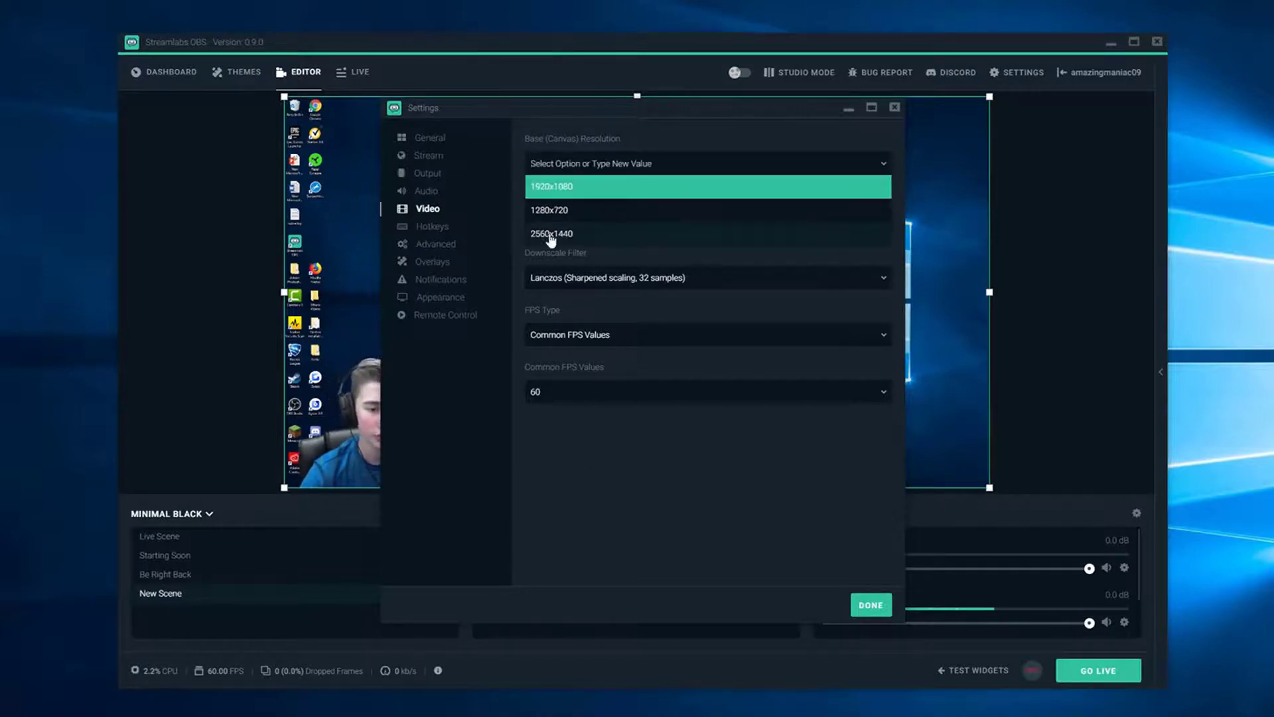
pyautogui.click(582, 183)
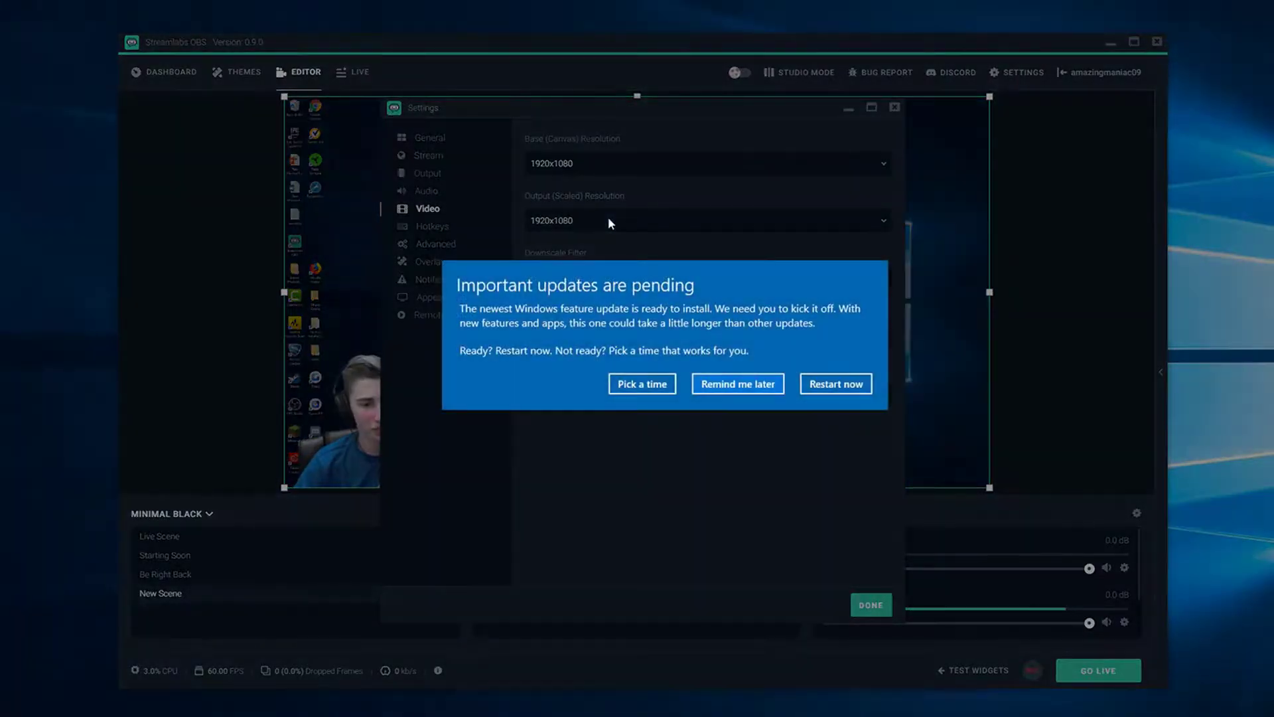
pyautogui.click(761, 390)
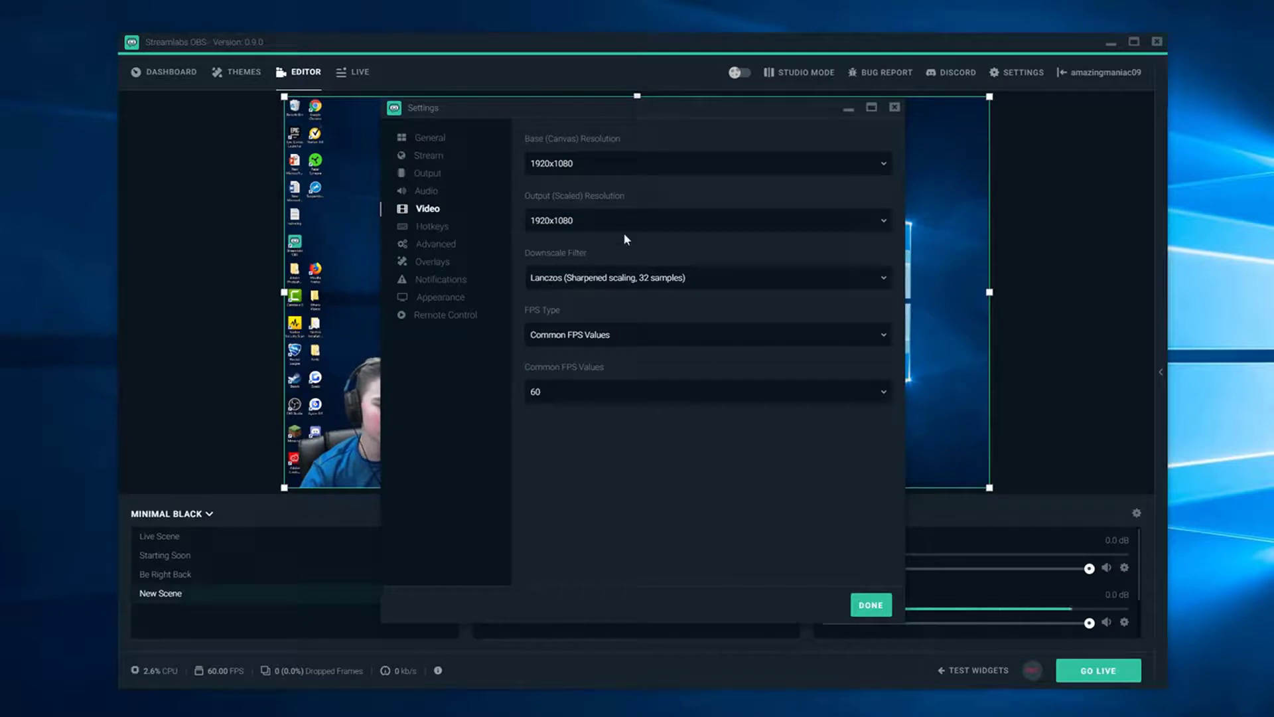
# Step: Choose Lanczos (Sharpened scaling, 32 samples) as the downscale filter and look through the common FPS values
pyautogui.click(583, 287)
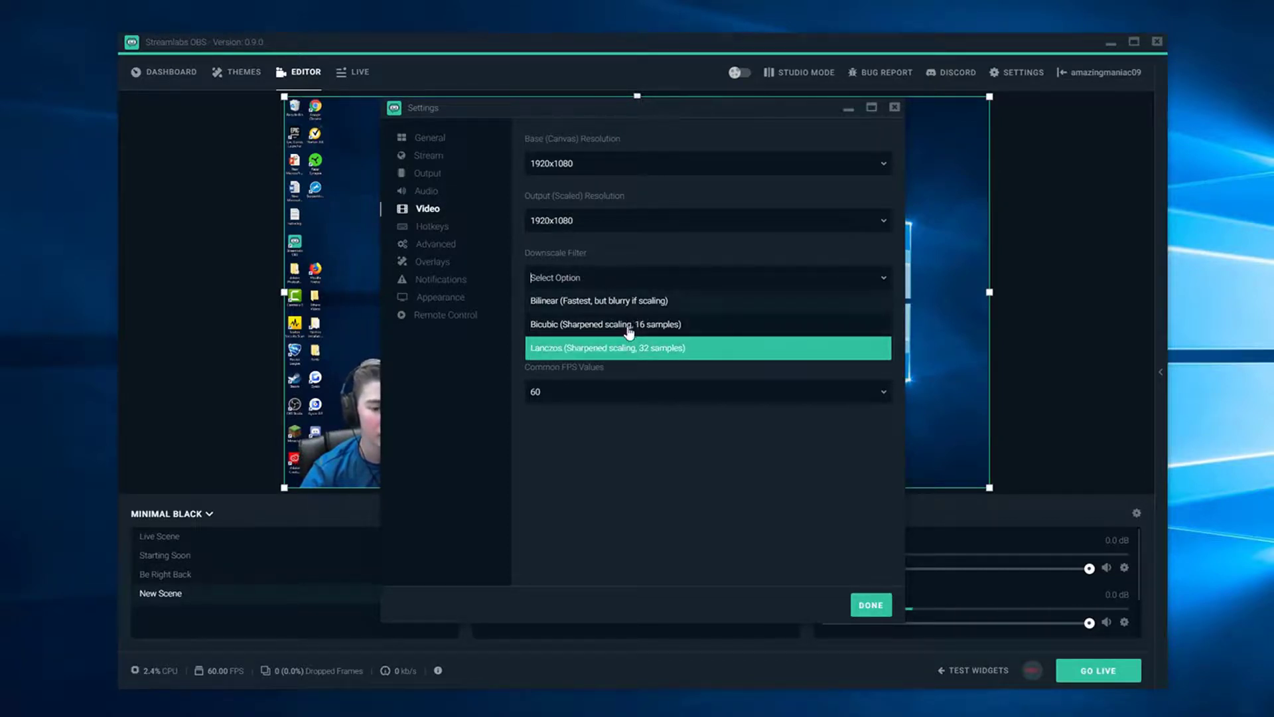
pyautogui.click(605, 349)
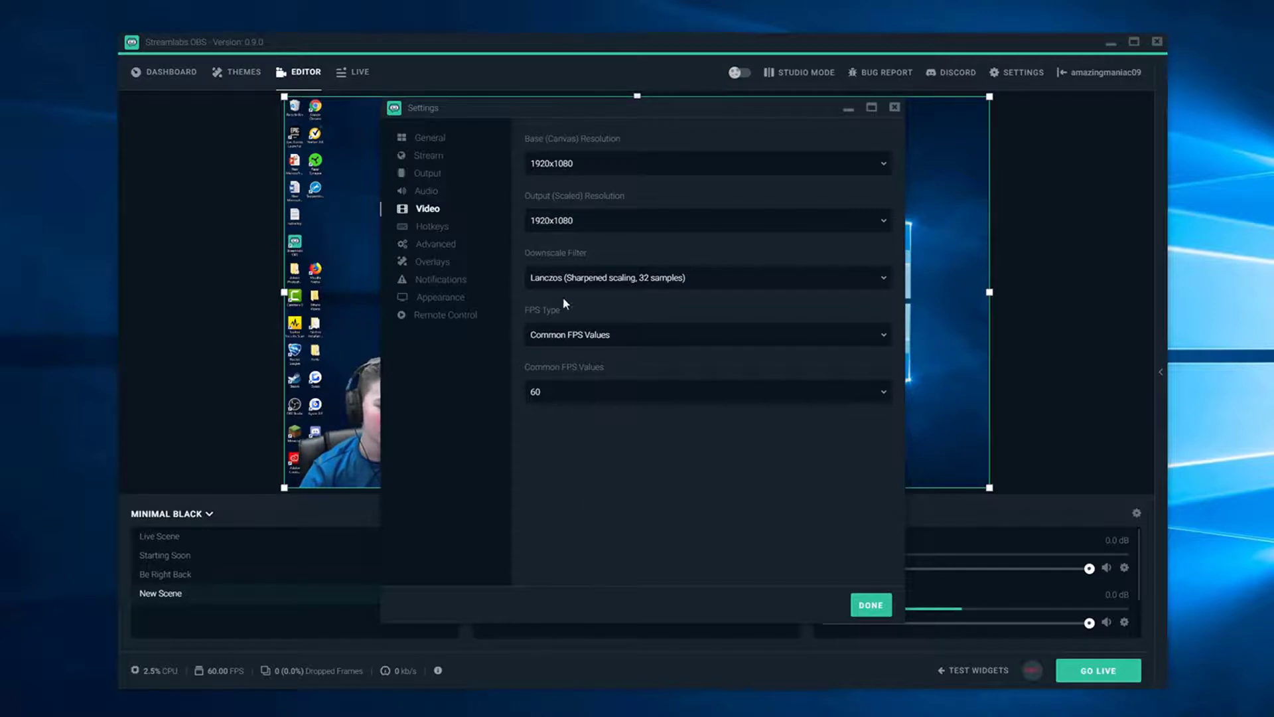
pyautogui.click(597, 340)
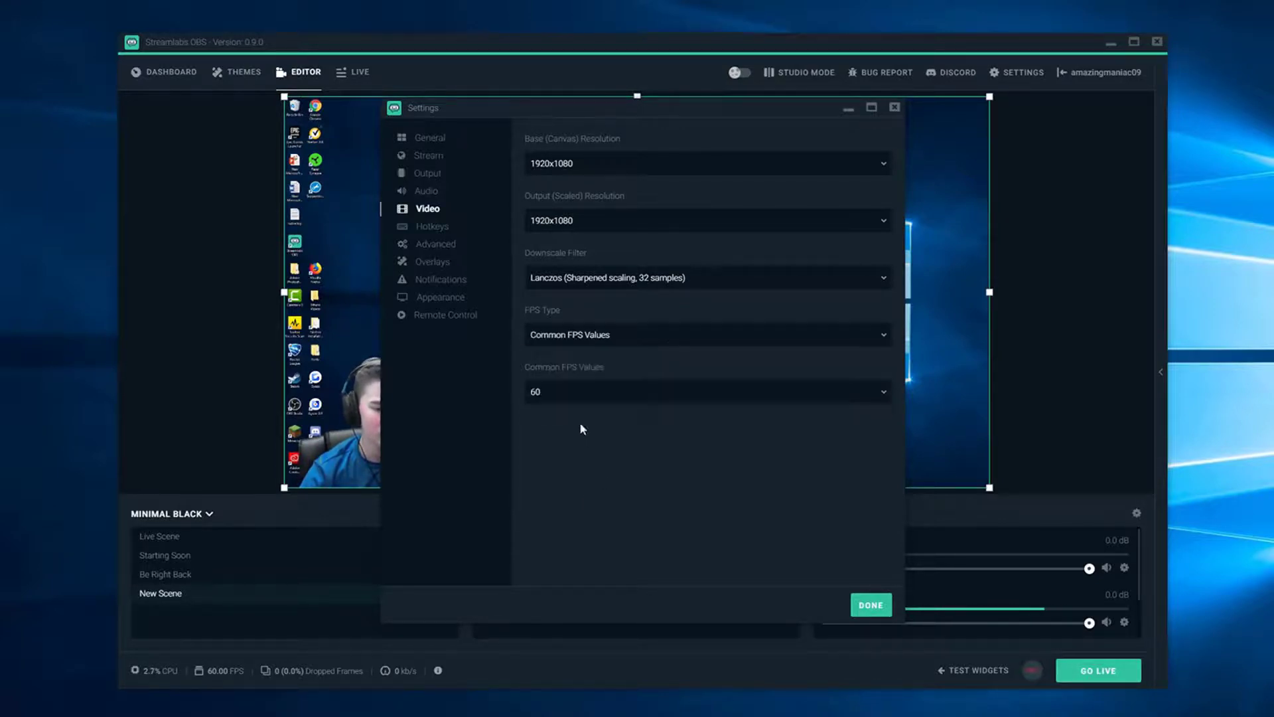
pyautogui.press('Return')
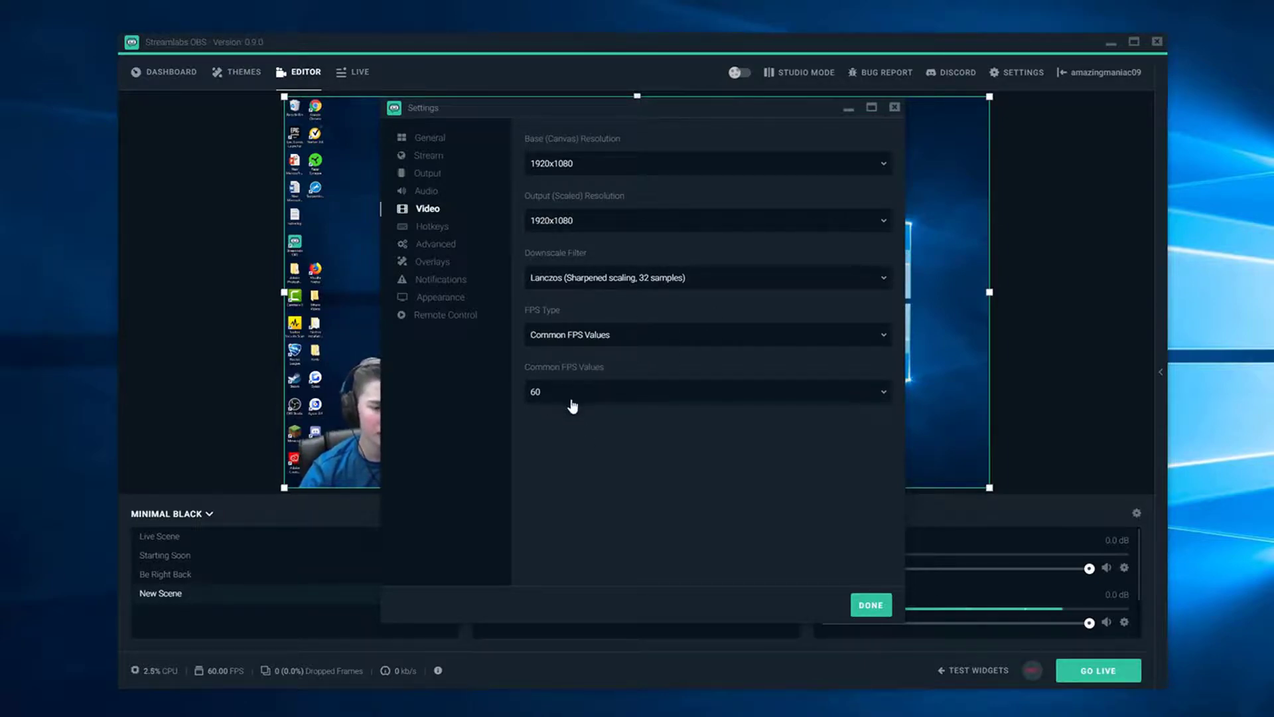
pyautogui.click(549, 392)
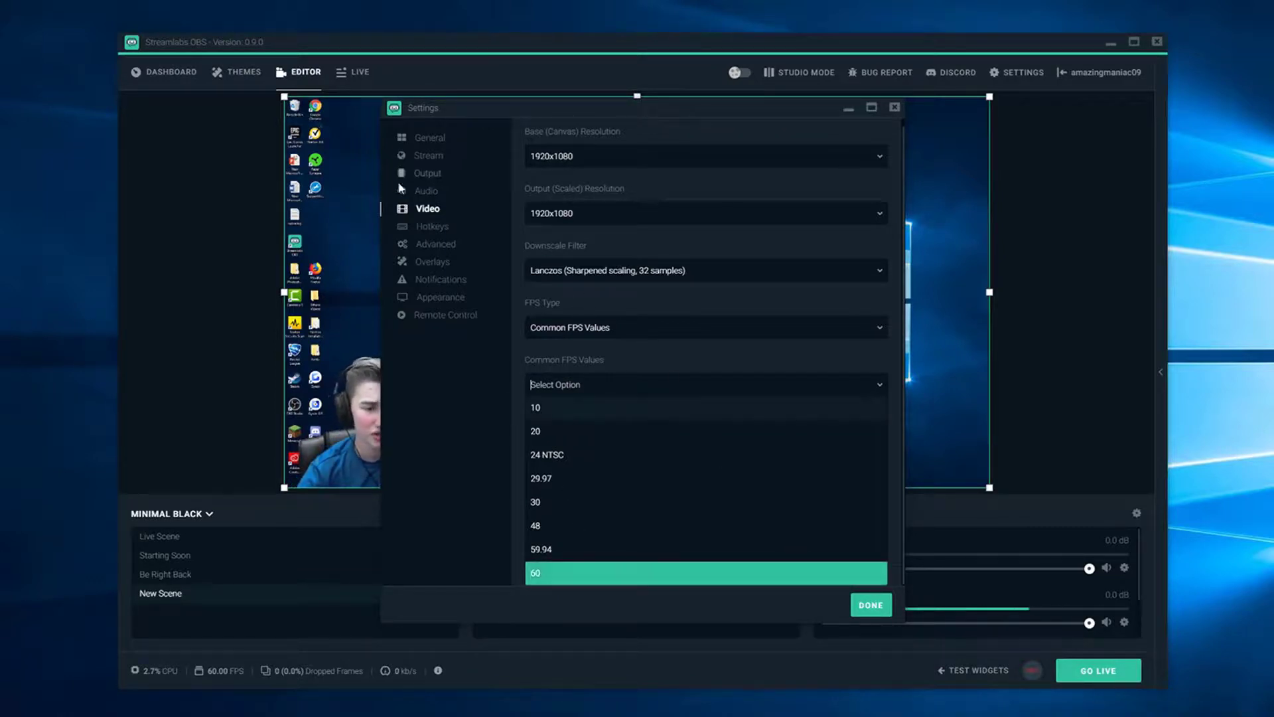
# Step: Examine the hotkey settings for streaming, recording, studio mode and the Starting Soon scene
pyautogui.click(435, 230)
pyautogui.click(435, 230)
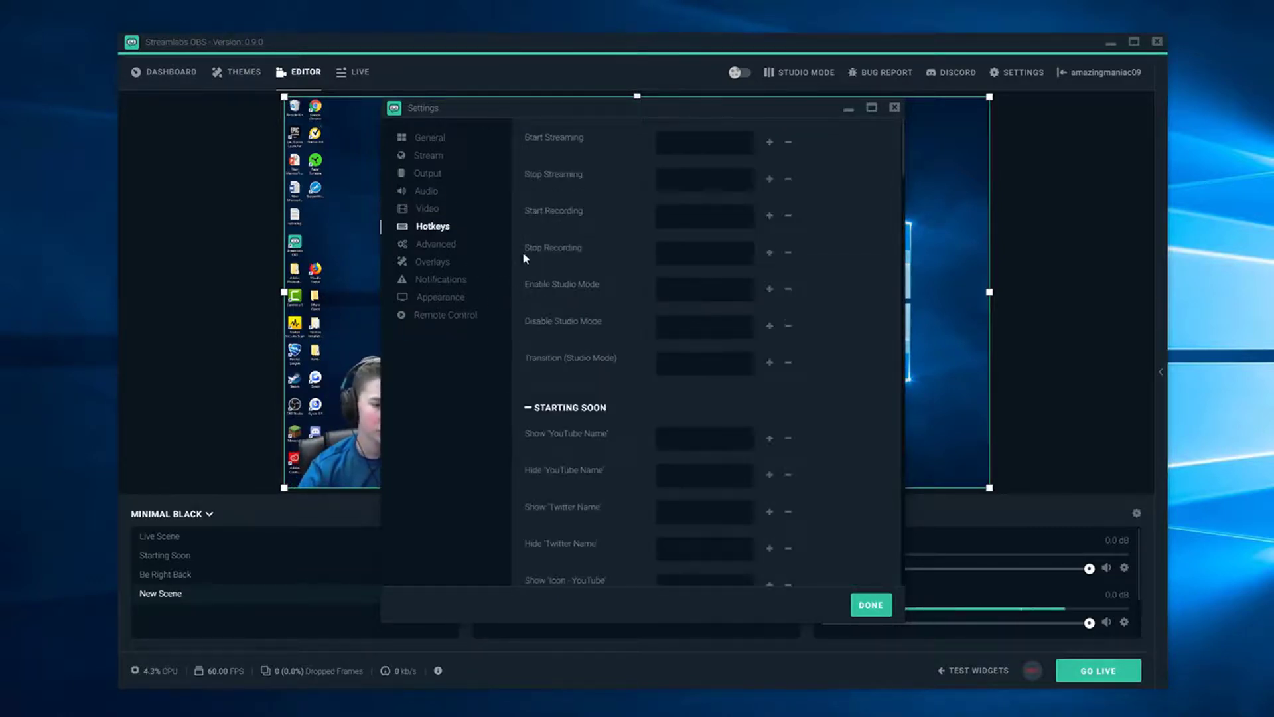
pyautogui.scroll(-5, 532, 193)
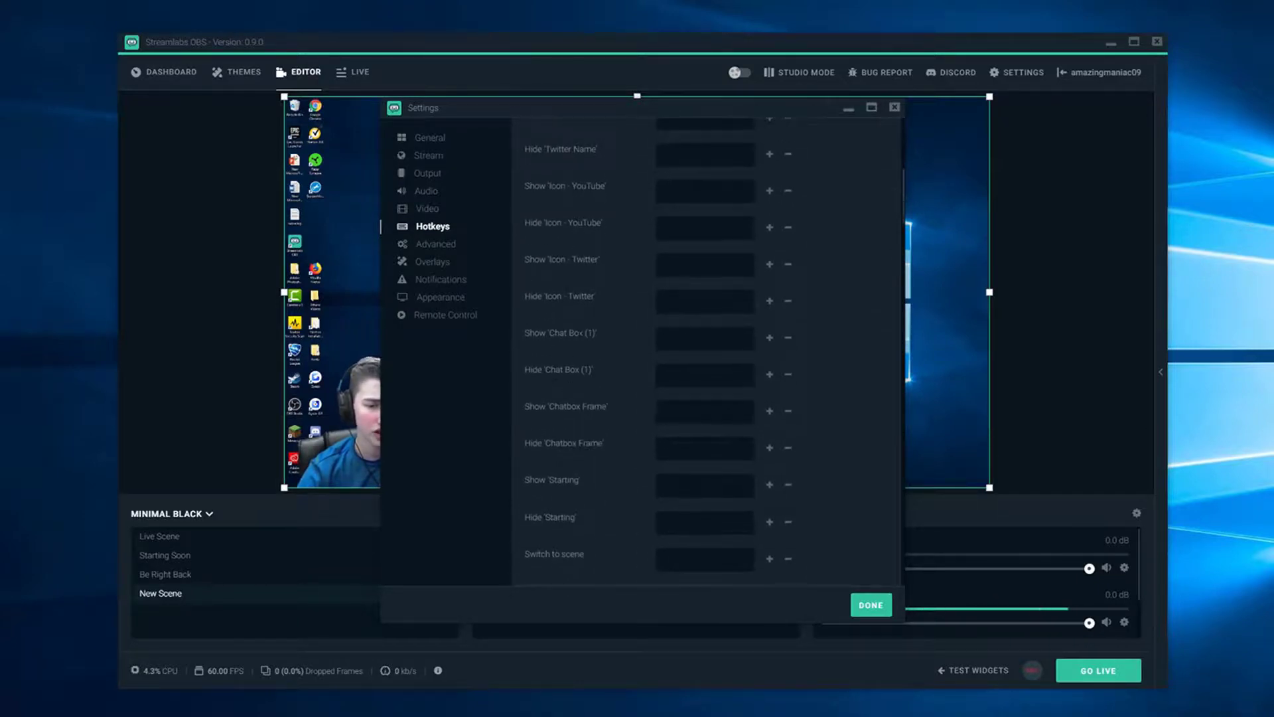
pyautogui.scroll(6, 620, 459)
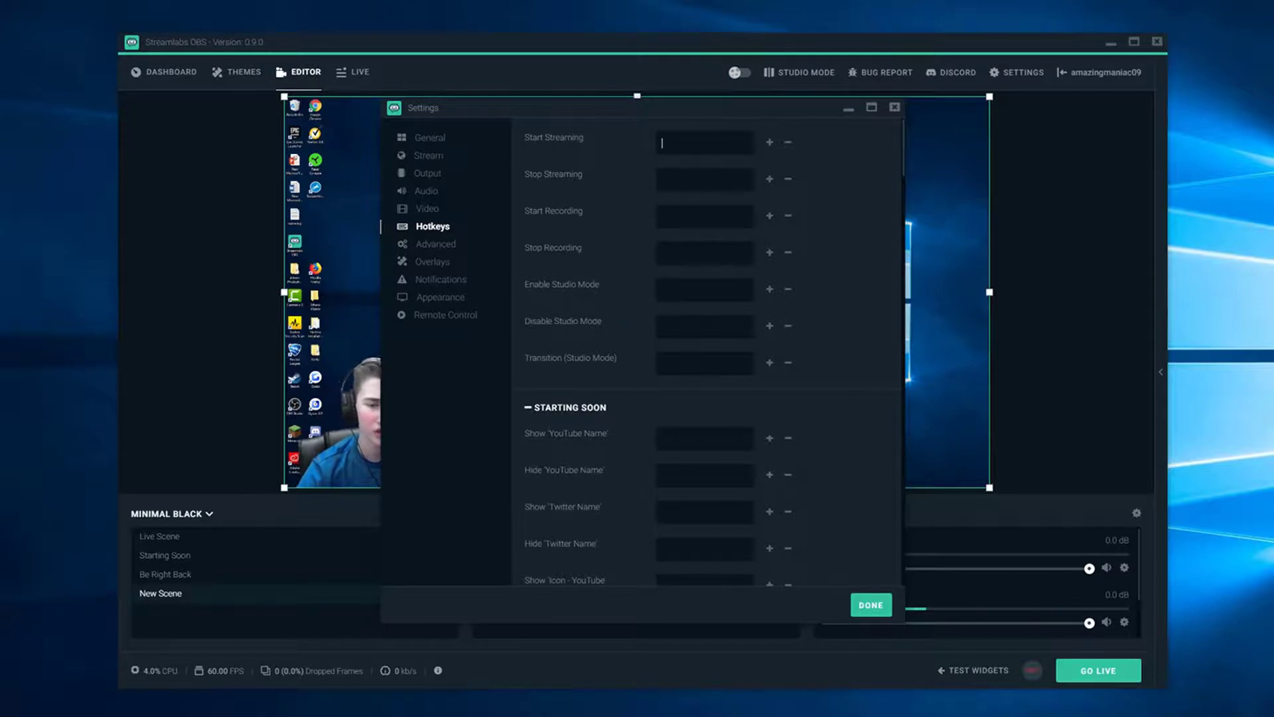
pyautogui.scroll(-2, 578, 265)
pyautogui.scroll(2, 579, 266)
# Step: In the advanced settings, set Process Priority to Normal, YUV Color Space to 709 and YUV Color Range to Full
pyautogui.click(428, 245)
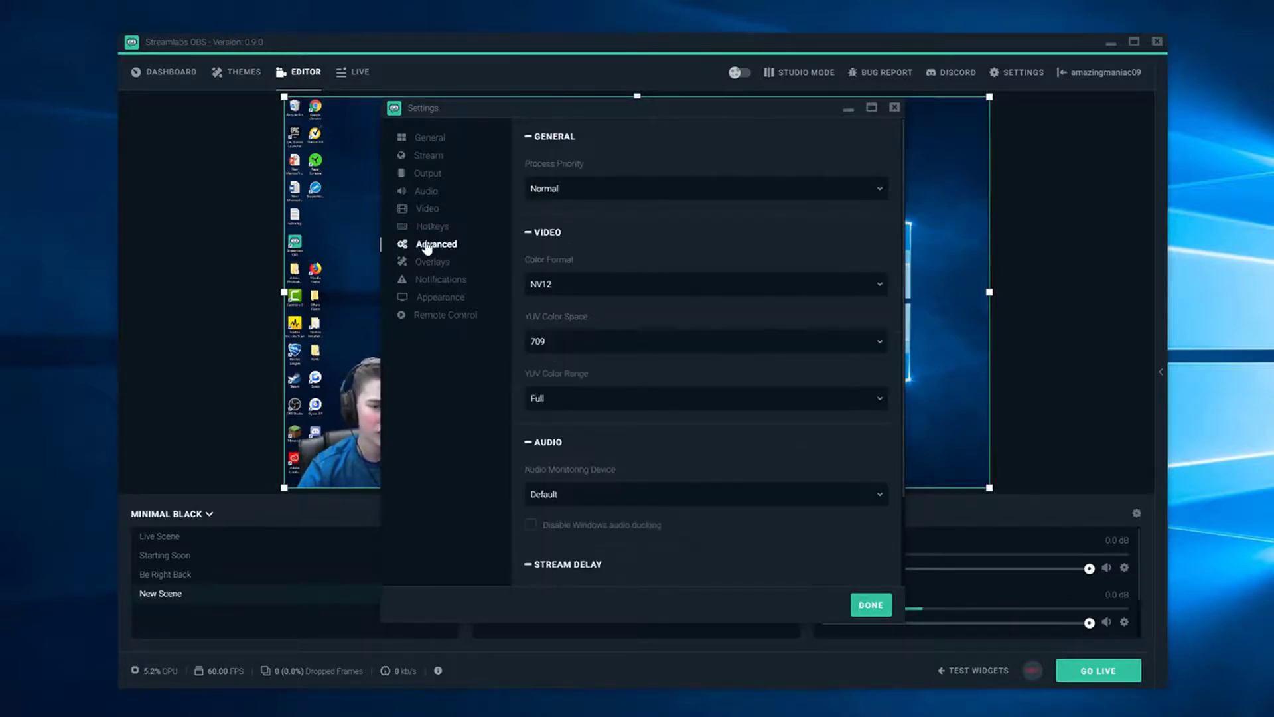
pyautogui.click(576, 192)
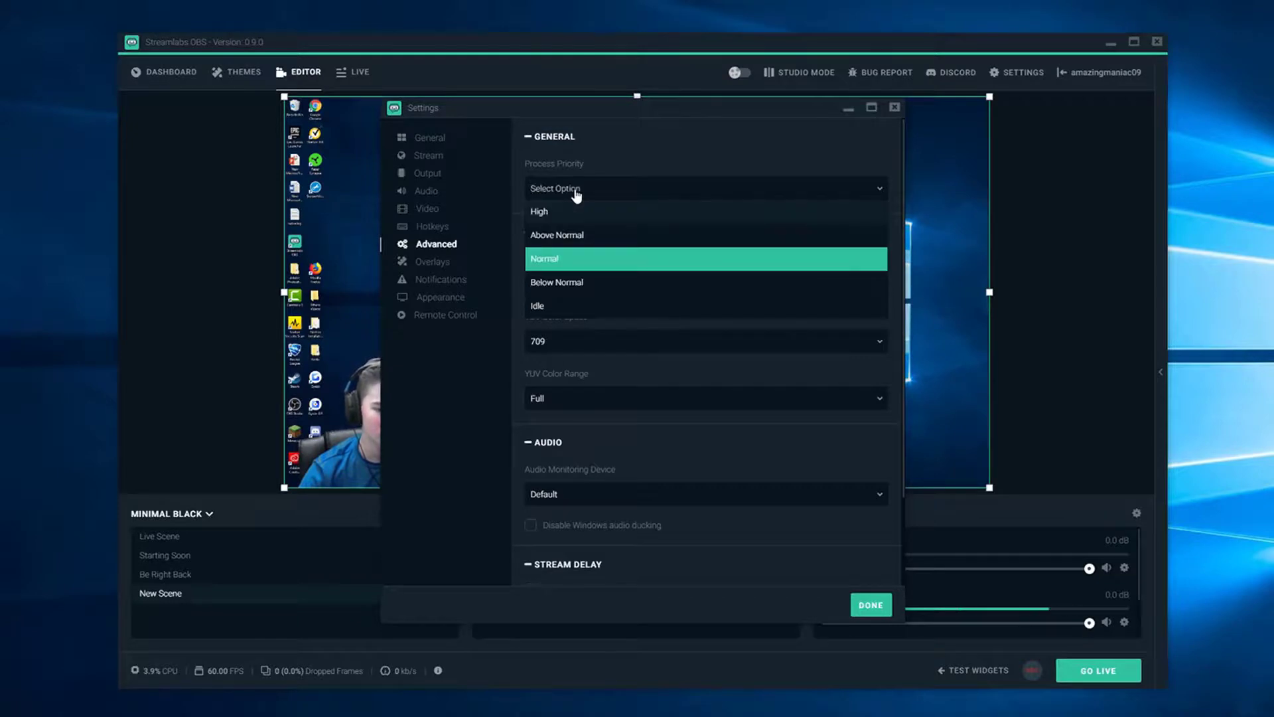
pyautogui.click(572, 263)
pyautogui.click(547, 356)
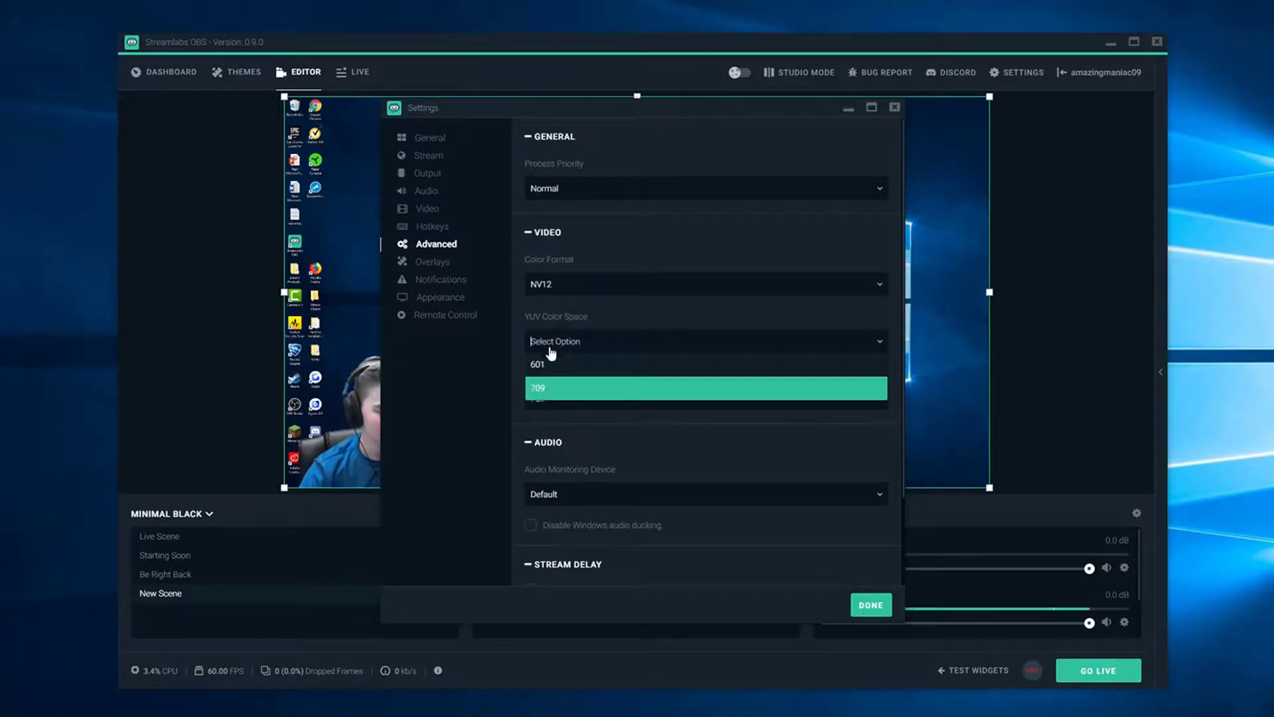
pyautogui.click(549, 395)
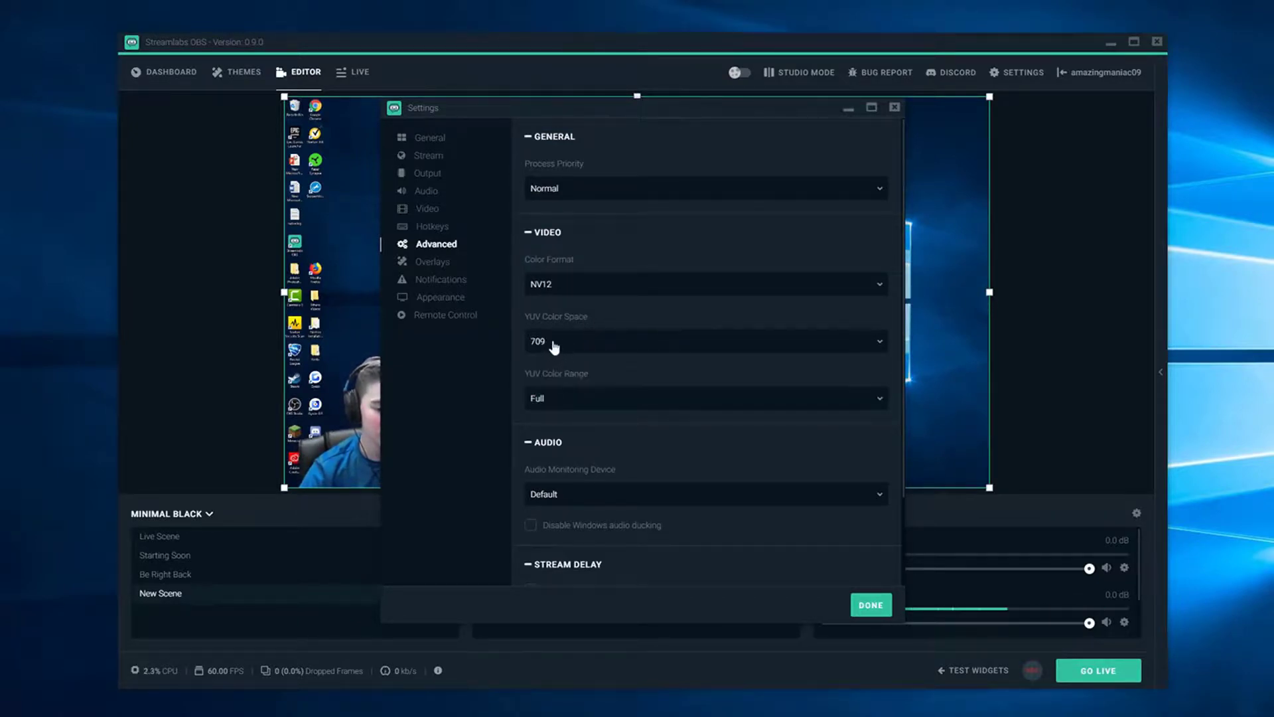
pyautogui.click(568, 406)
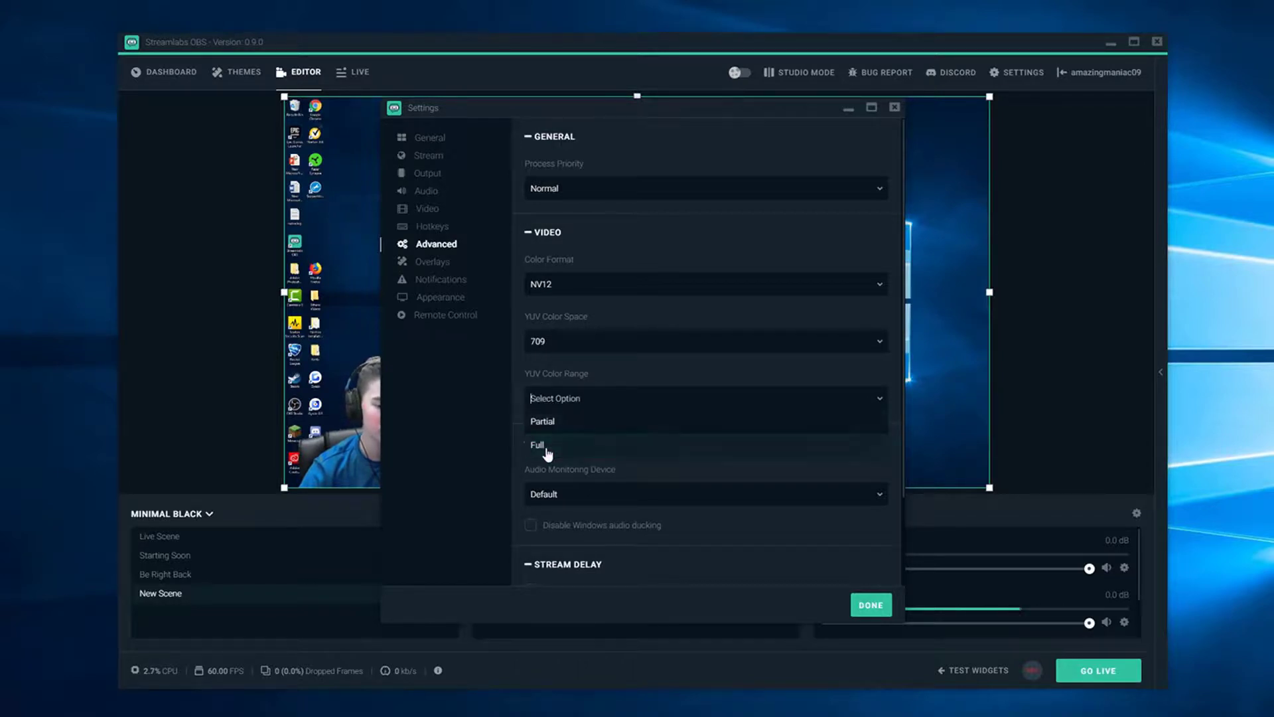
pyautogui.click(534, 445)
# Step: Look through the stream delay, overlay, notification, appearance and remote control settings, and close the settings window
pyautogui.scroll(-2, 617, 408)
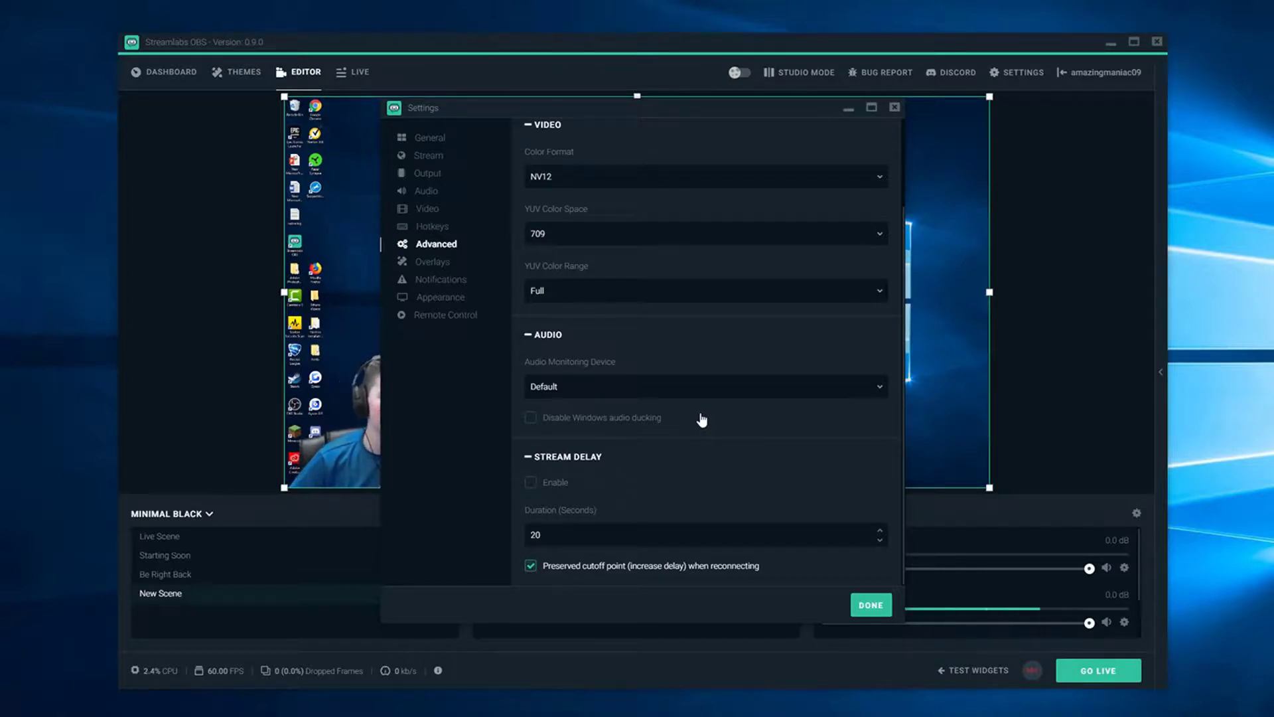
pyautogui.click(435, 262)
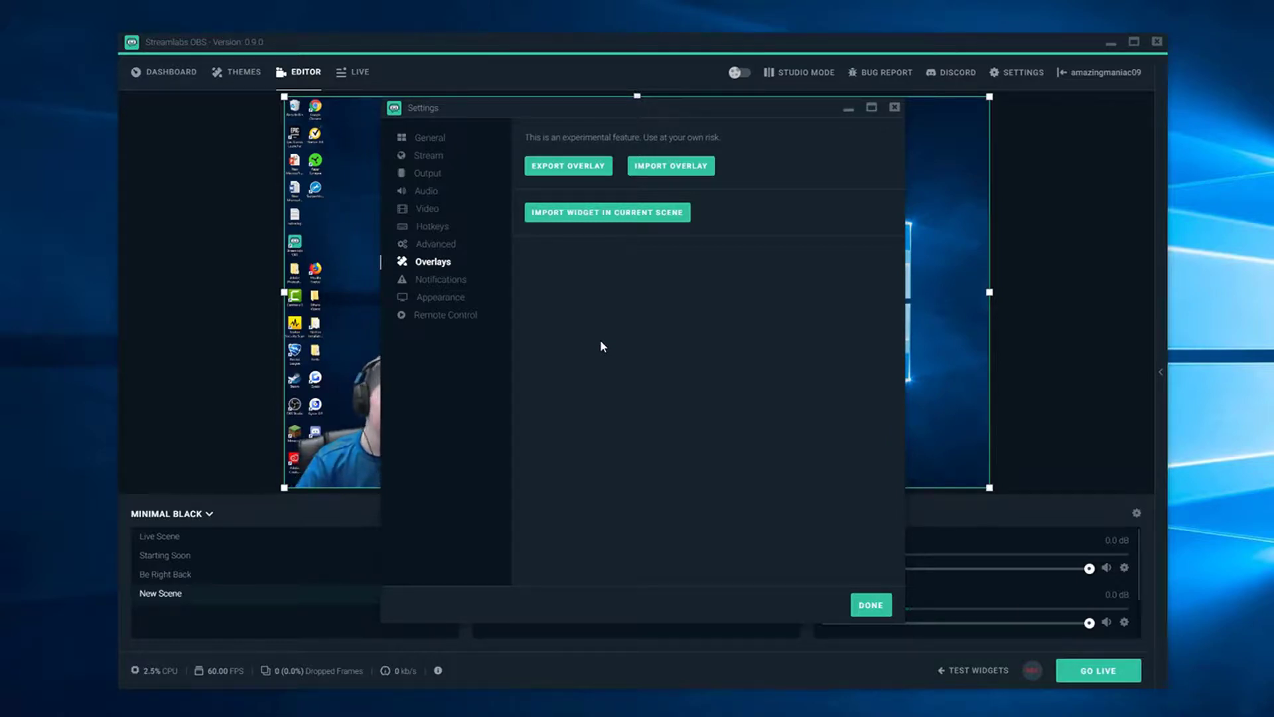
pyautogui.click(442, 281)
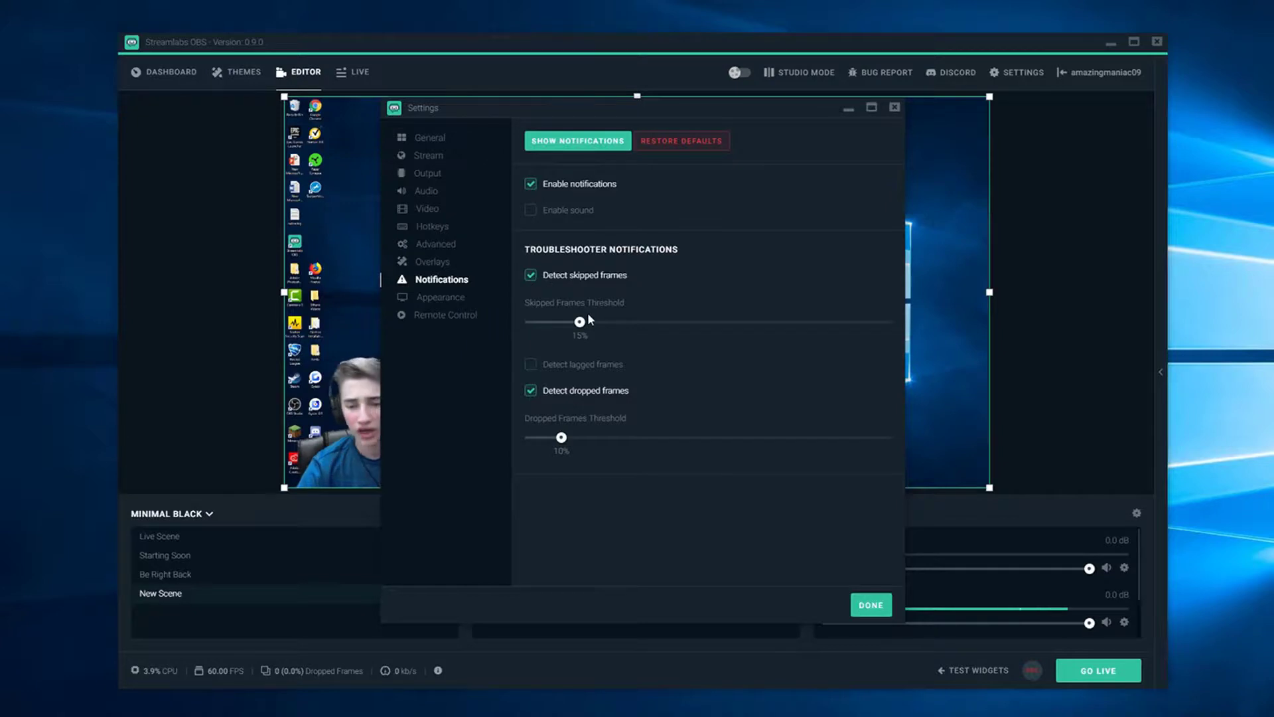
pyautogui.click(435, 298)
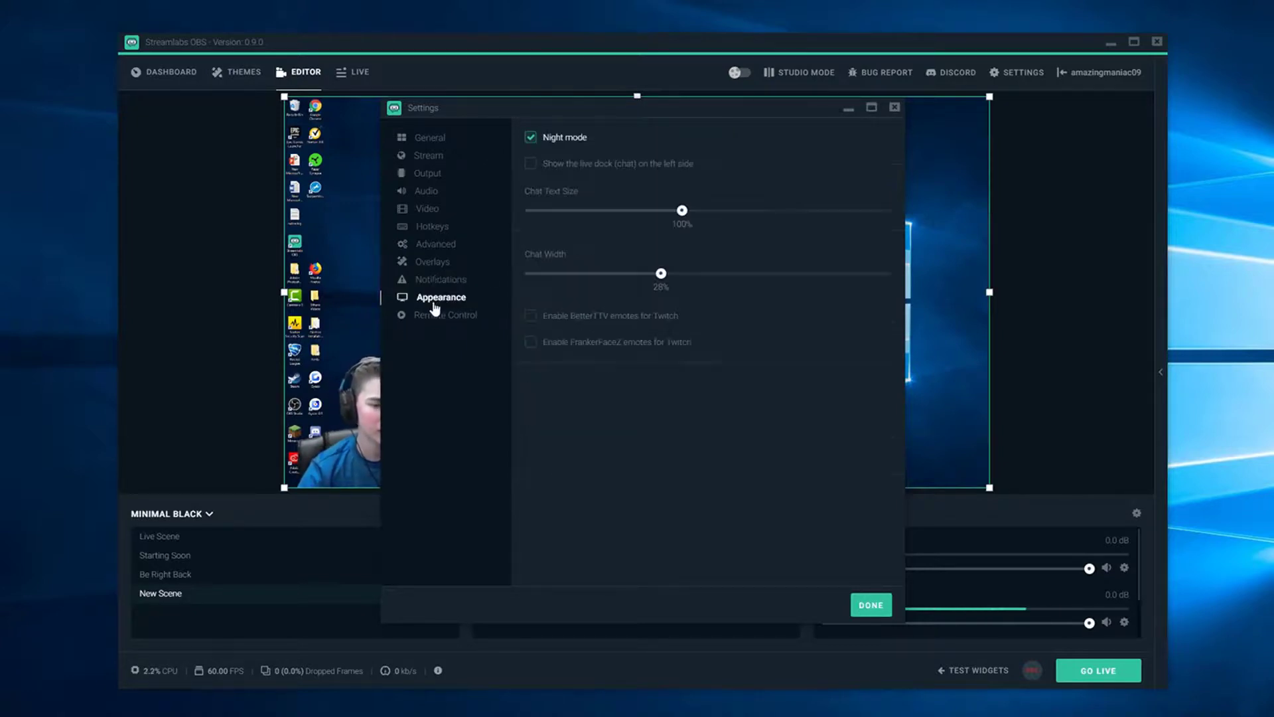
pyautogui.click(435, 317)
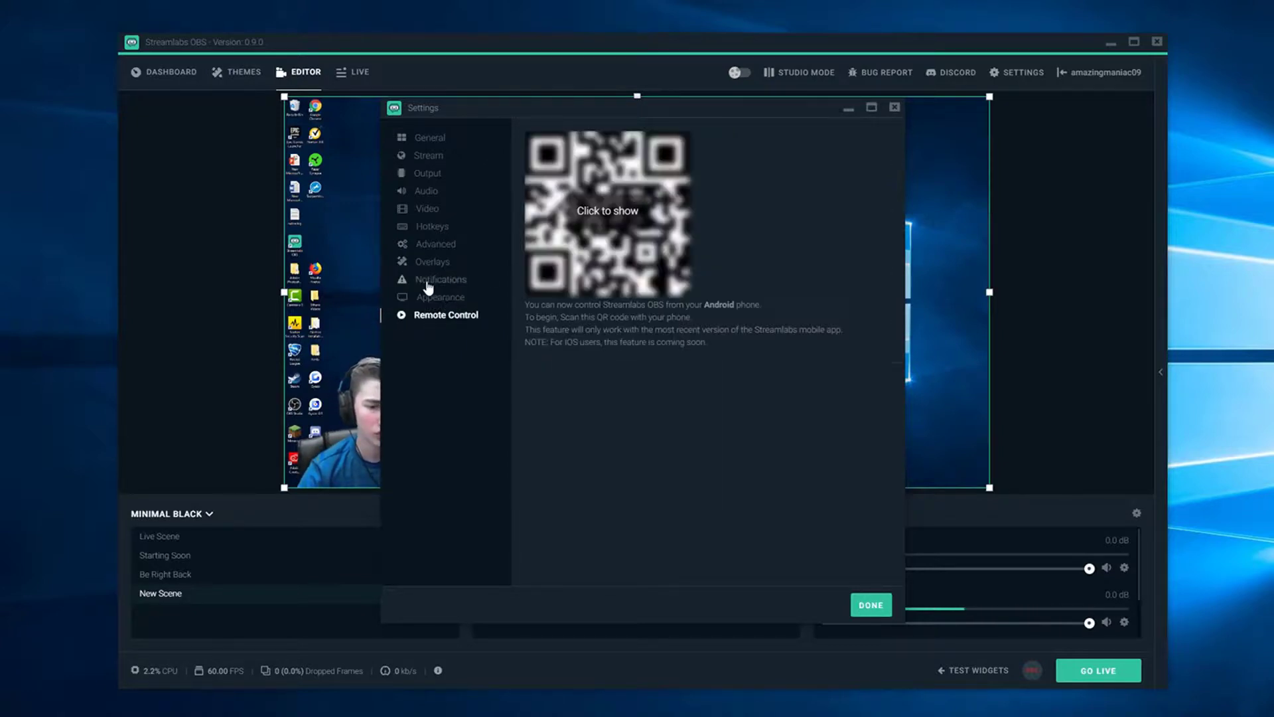
pyautogui.click(419, 140)
pyautogui.click(870, 606)
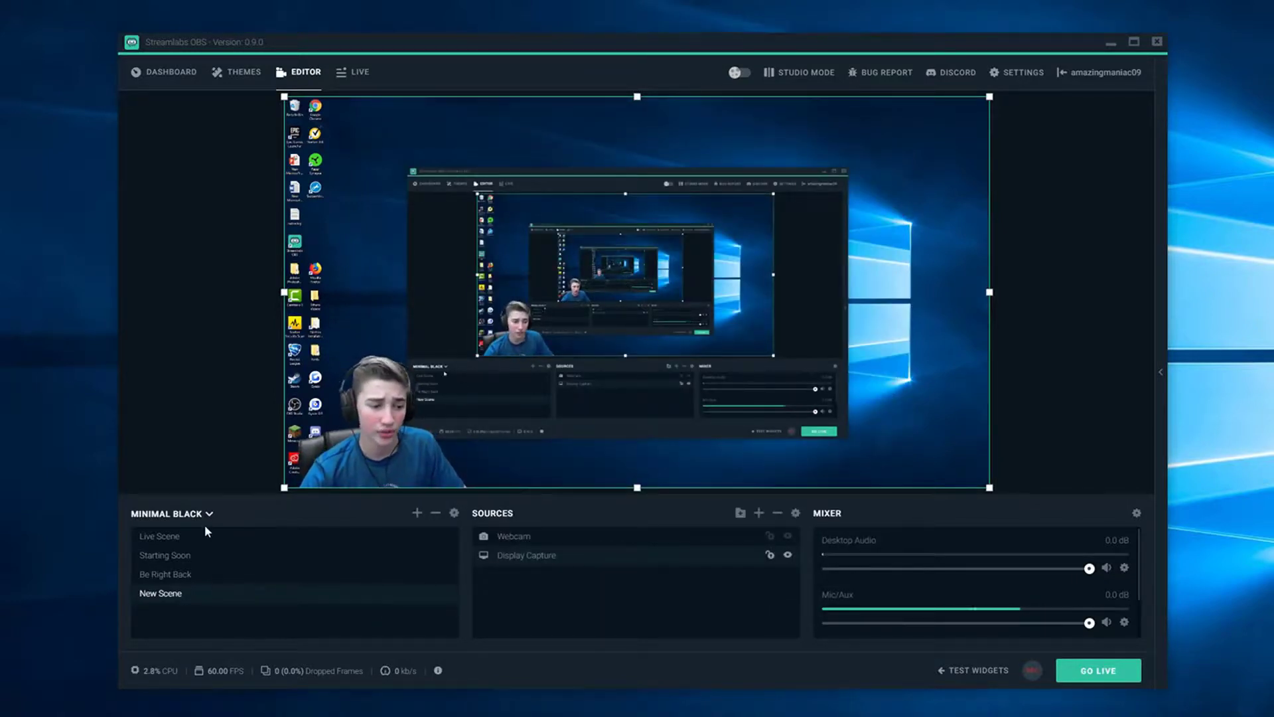
# Step: Switch to the Live Scene, check its webcam and screen sources, and trigger the test subscriber and sponsor alerts
pyautogui.click(185, 535)
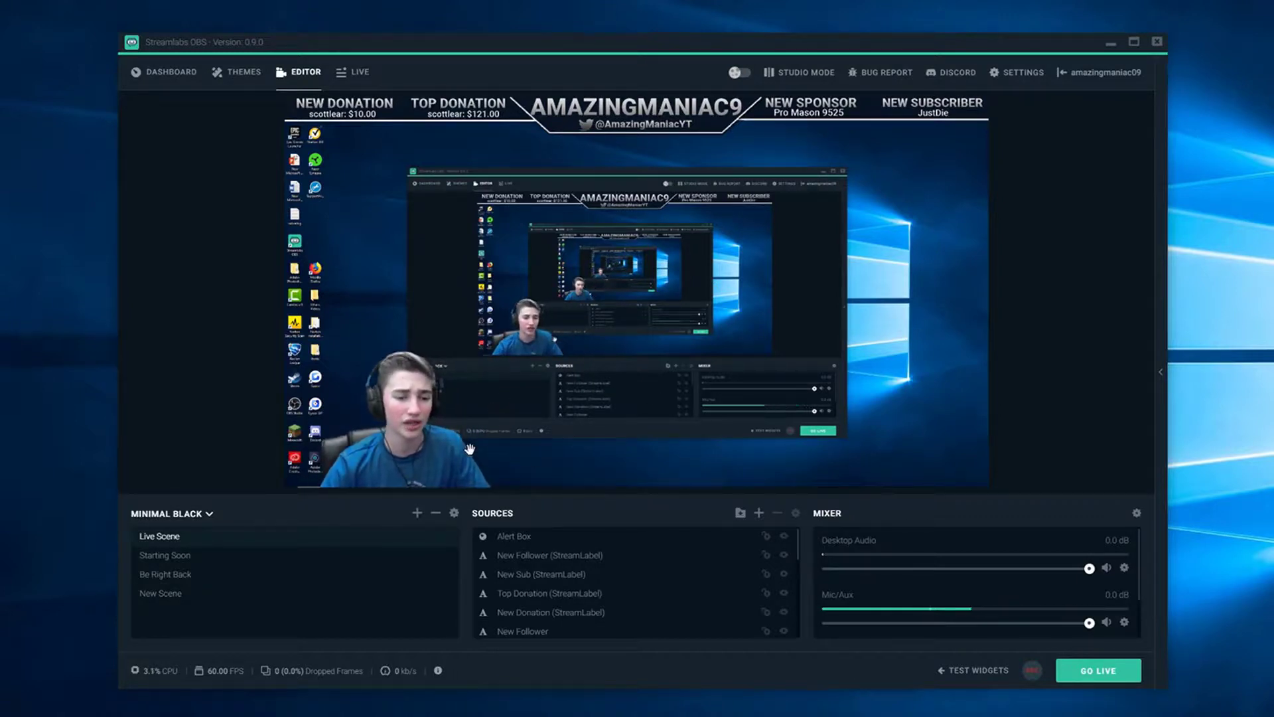
pyautogui.click(376, 432)
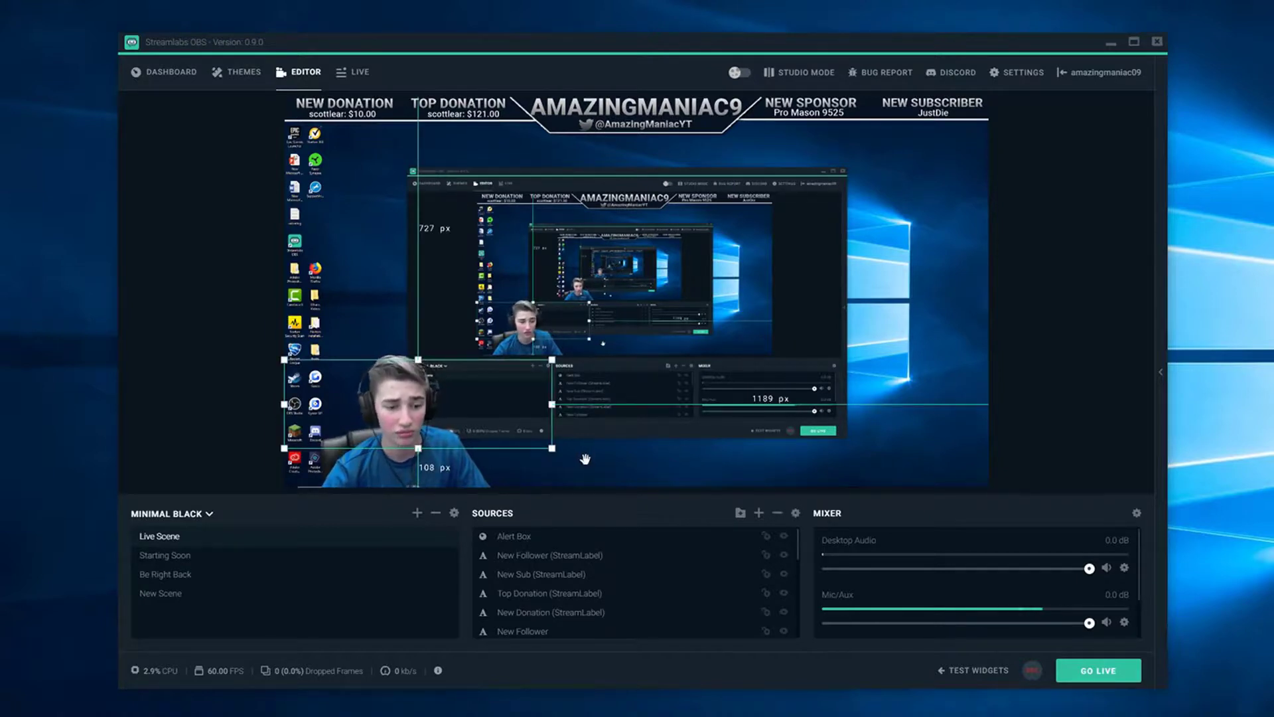
pyautogui.click(585, 241)
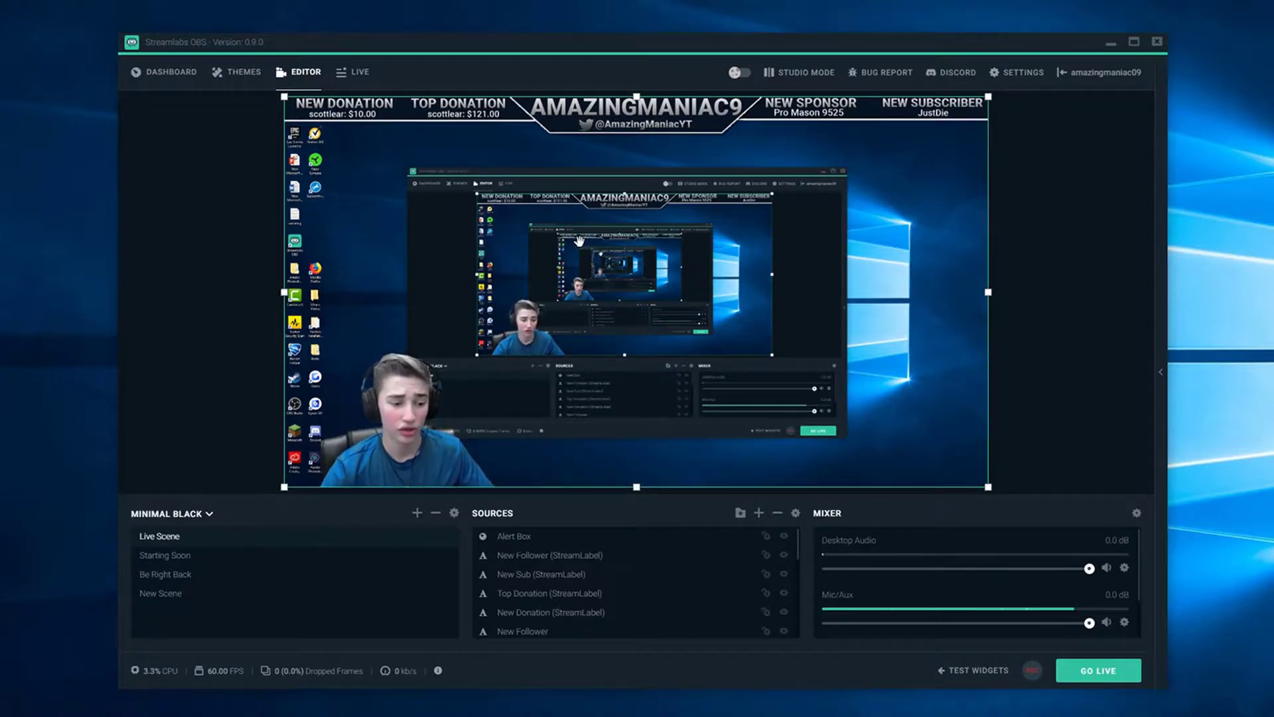
pyautogui.click(977, 671)
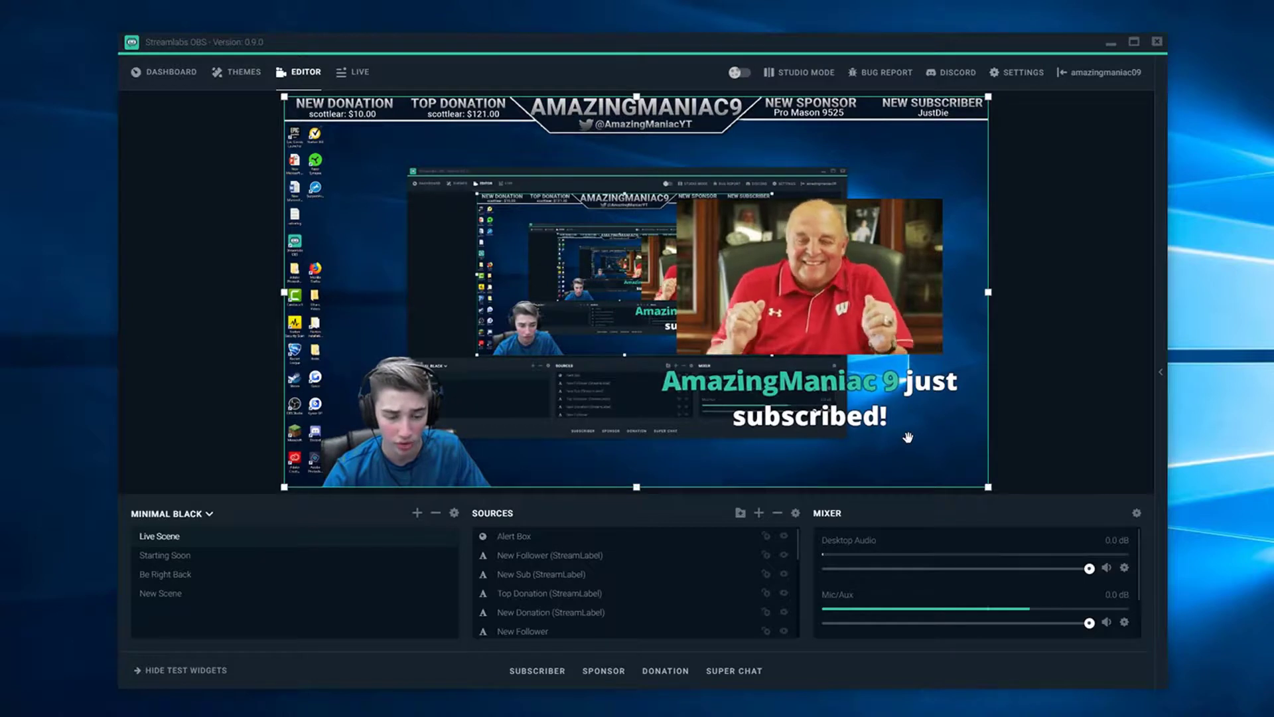
pyautogui.click(603, 671)
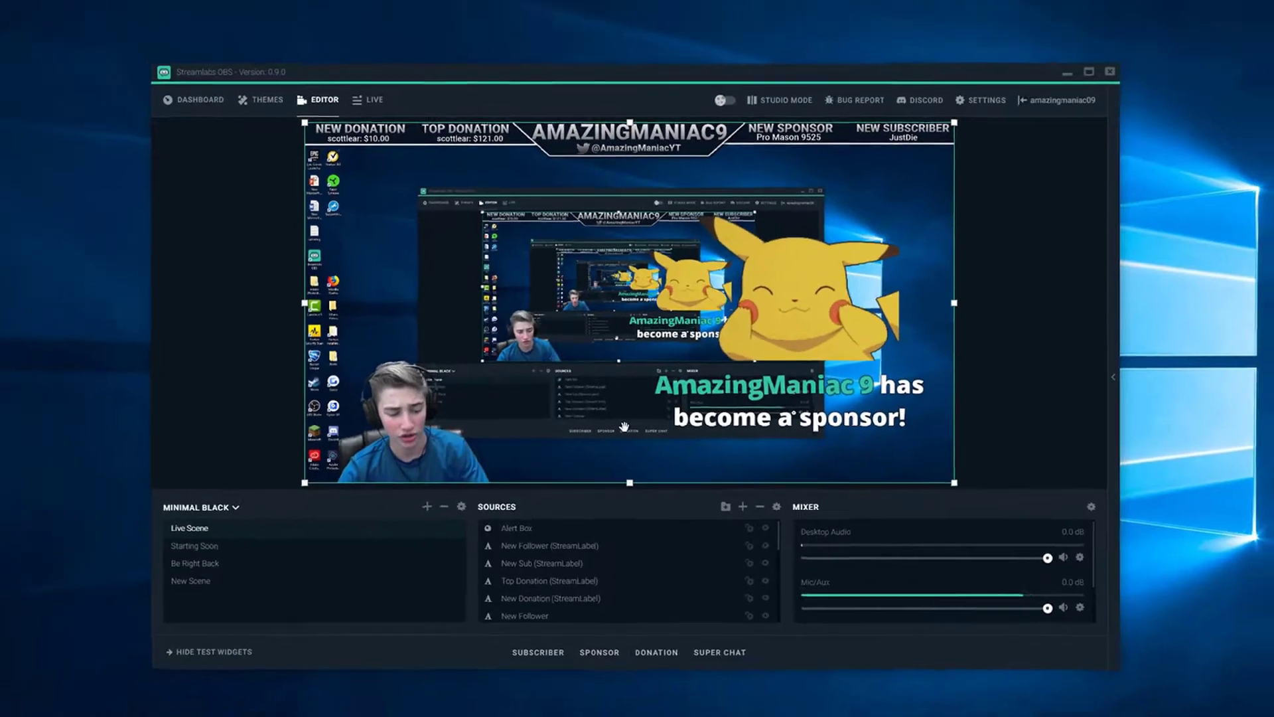
# Step: Open streamlabs.com/dashboard in Chrome and log in with the YouTube account
pyautogui.press('super')
pyautogui.click(309, 510)
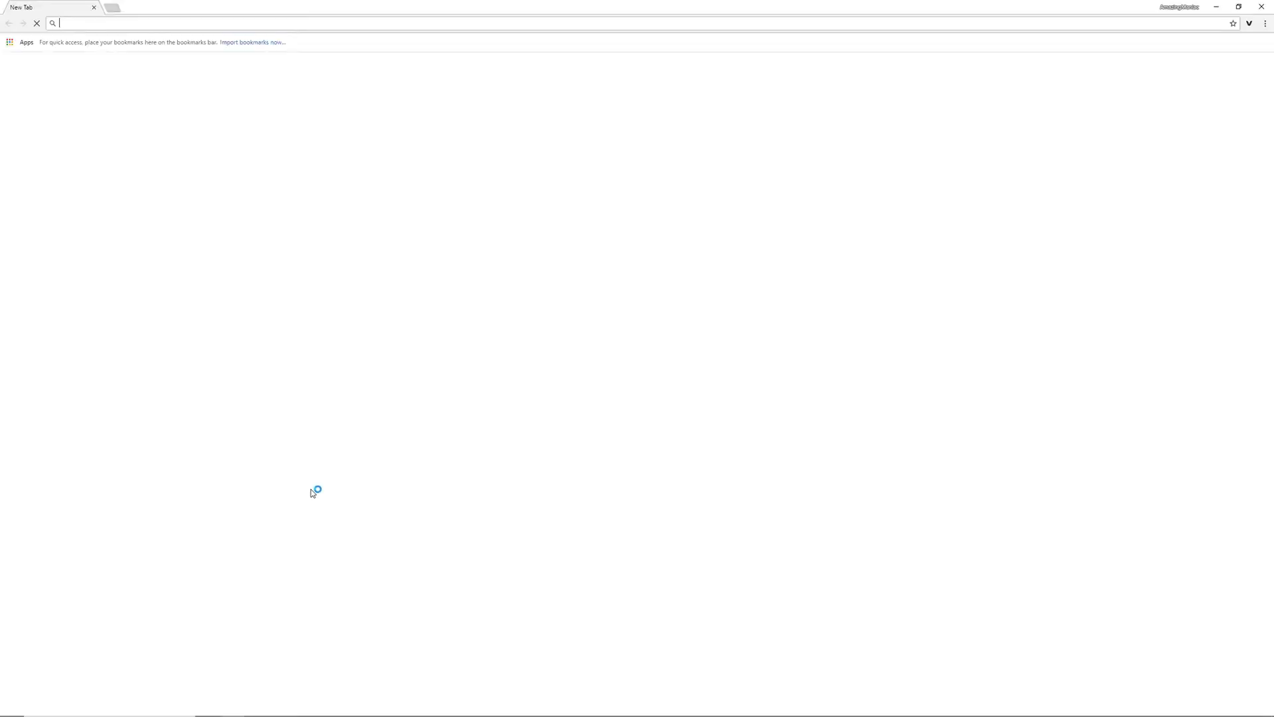
pyautogui.write('streamlabs.com/dashboard#/')
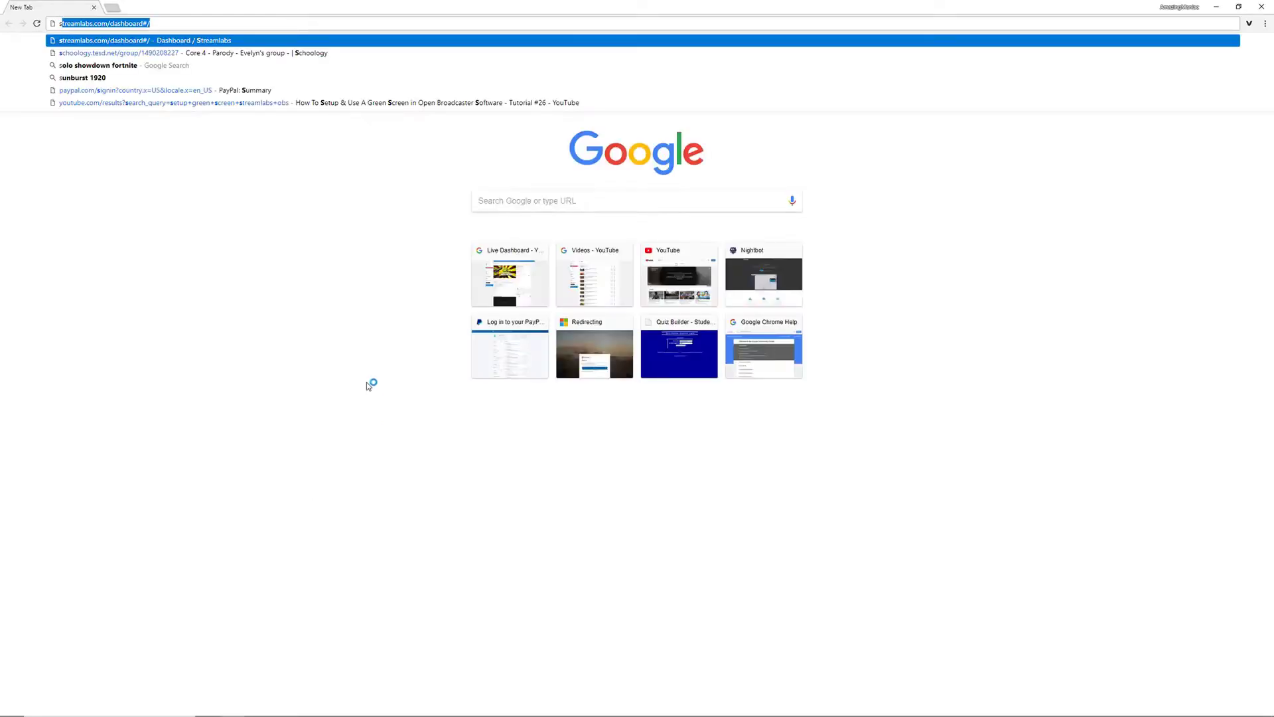
pyautogui.press('Return')
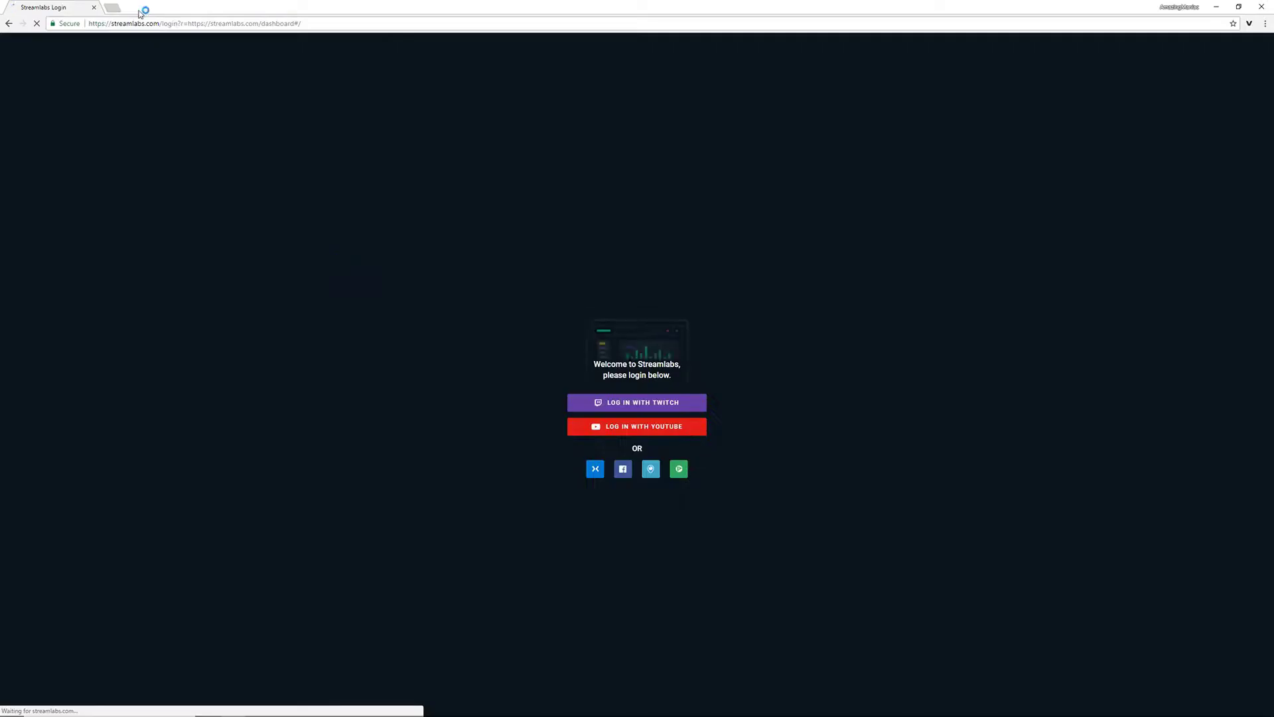
pyautogui.click(619, 434)
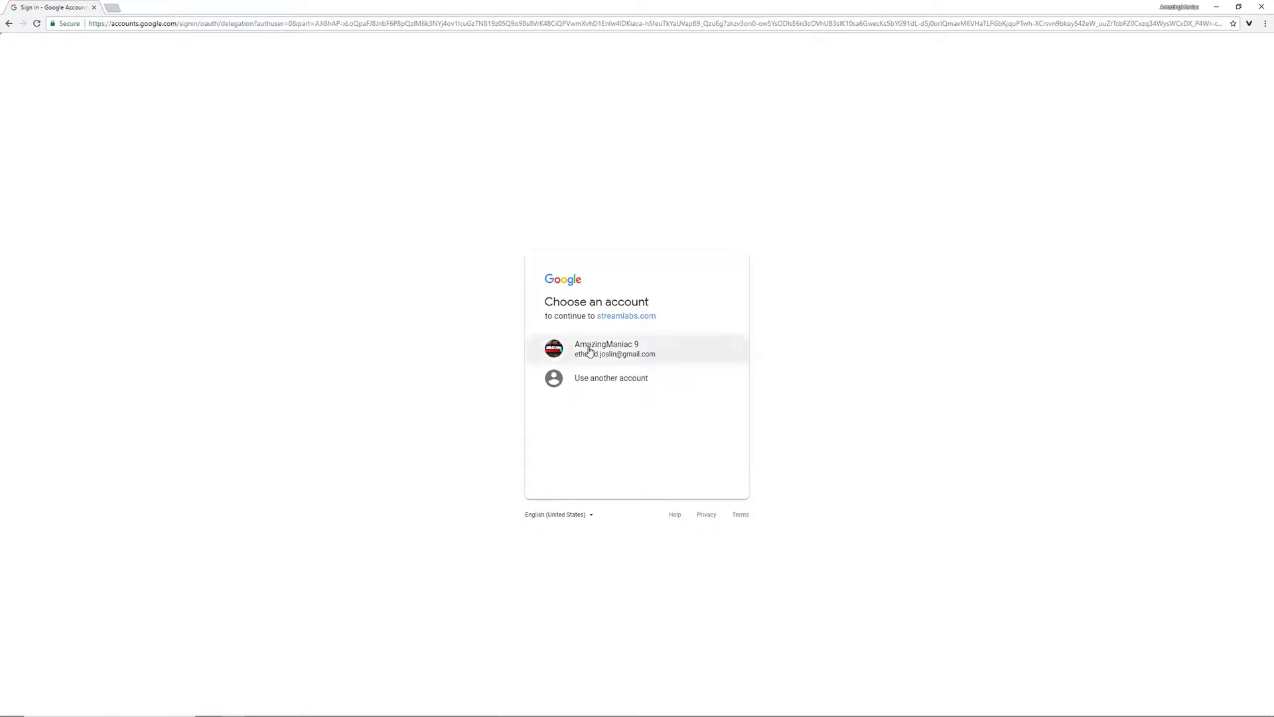
pyautogui.click(608, 349)
pyautogui.click(713, 482)
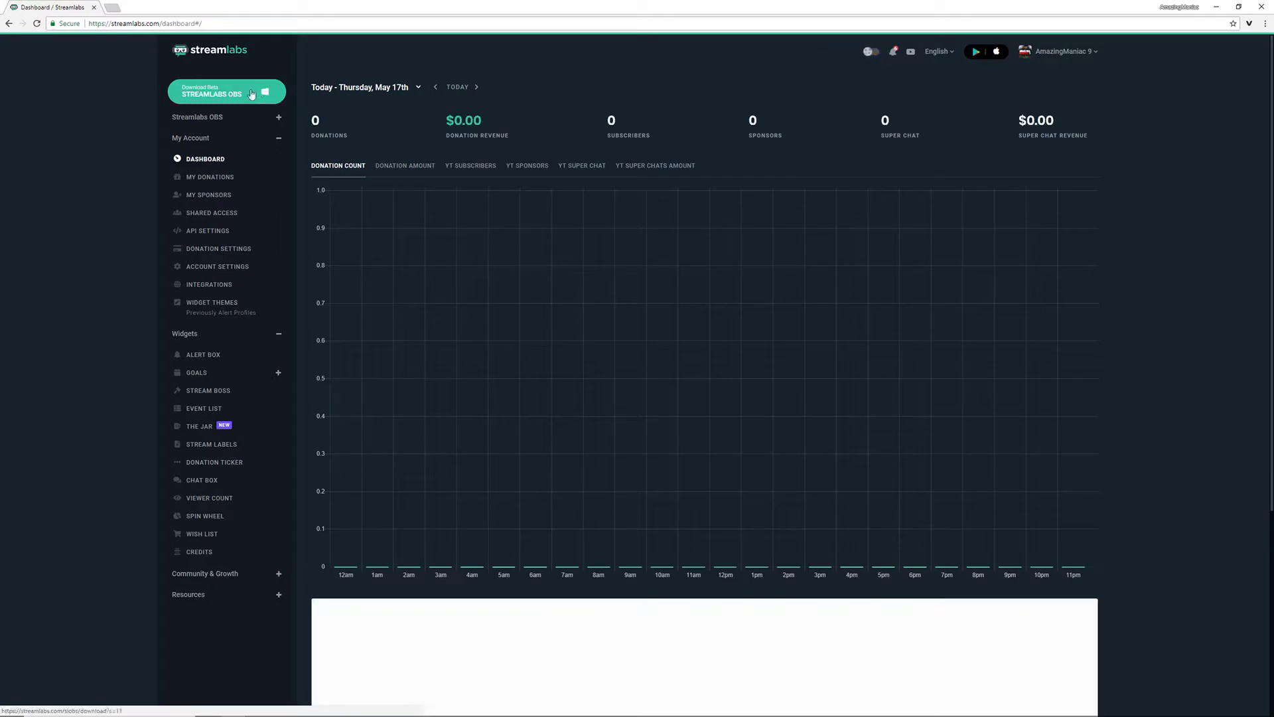
# Step: Open the Alert Box widget settings and examine the donation alert options, from layout and animation to message template and image
pyautogui.click(199, 355)
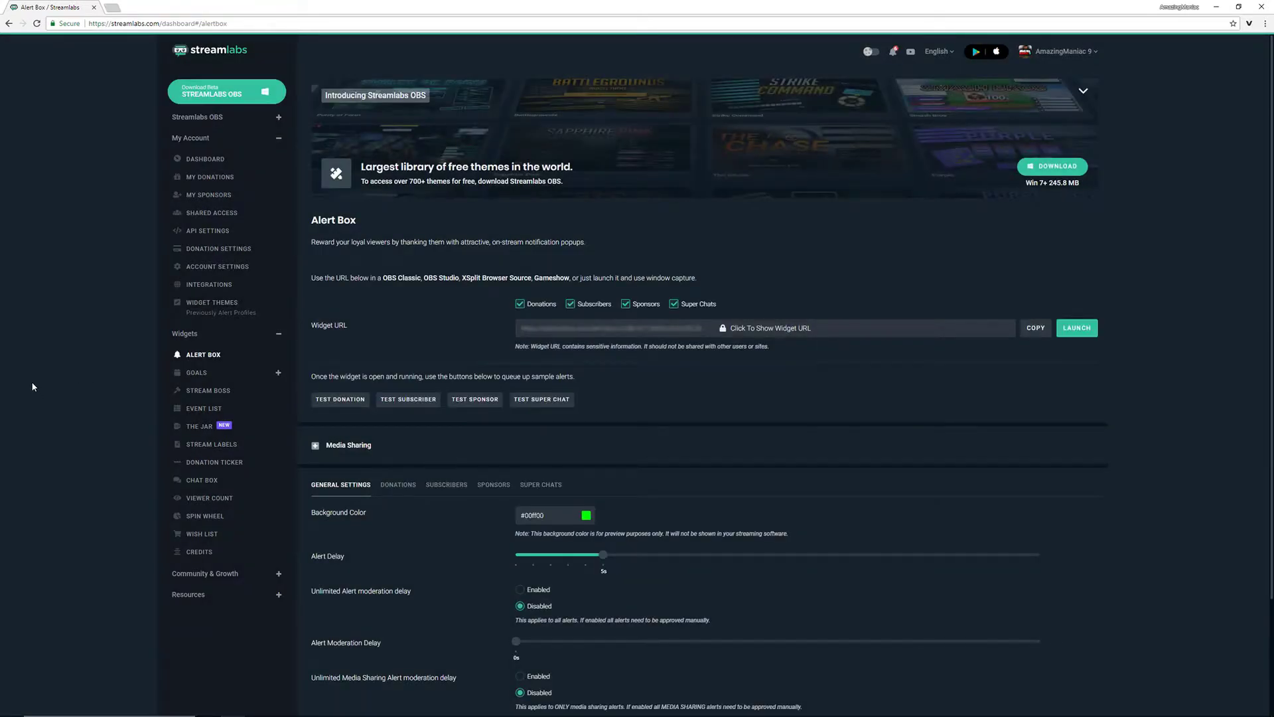
pyautogui.scroll(-1, 536, 308)
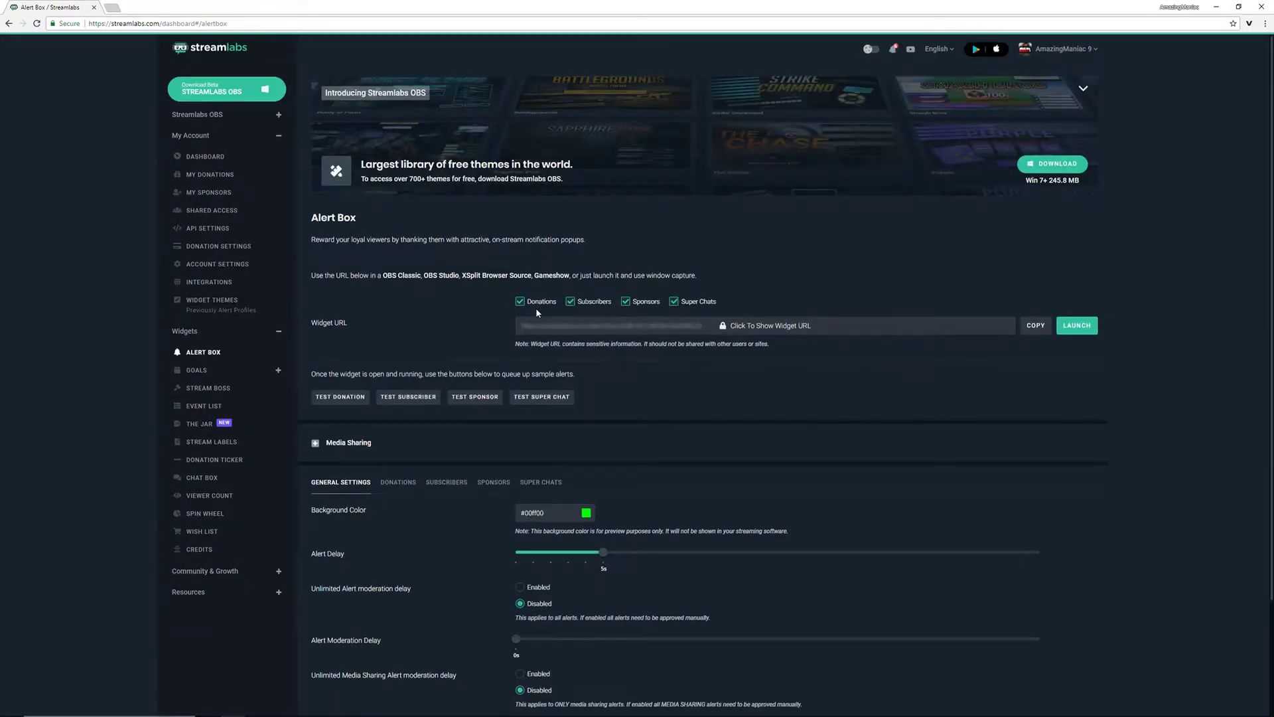
pyautogui.scroll(-2, 535, 308)
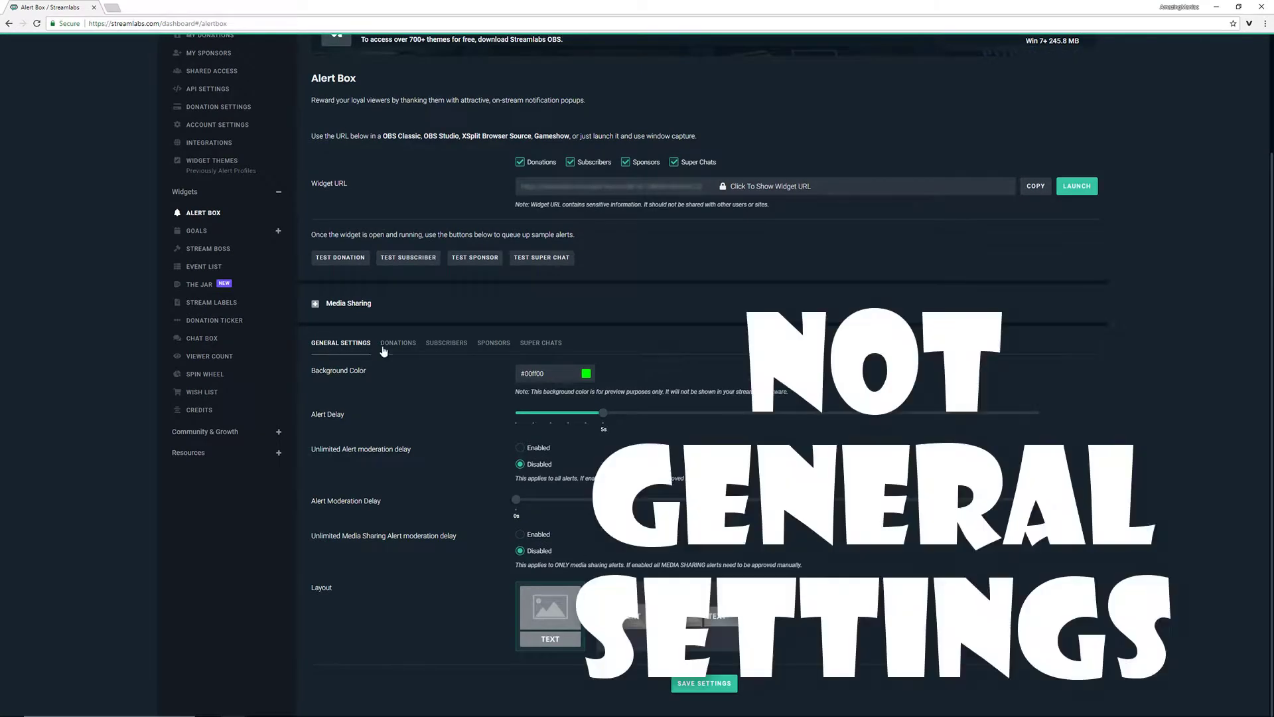
pyautogui.click(402, 350)
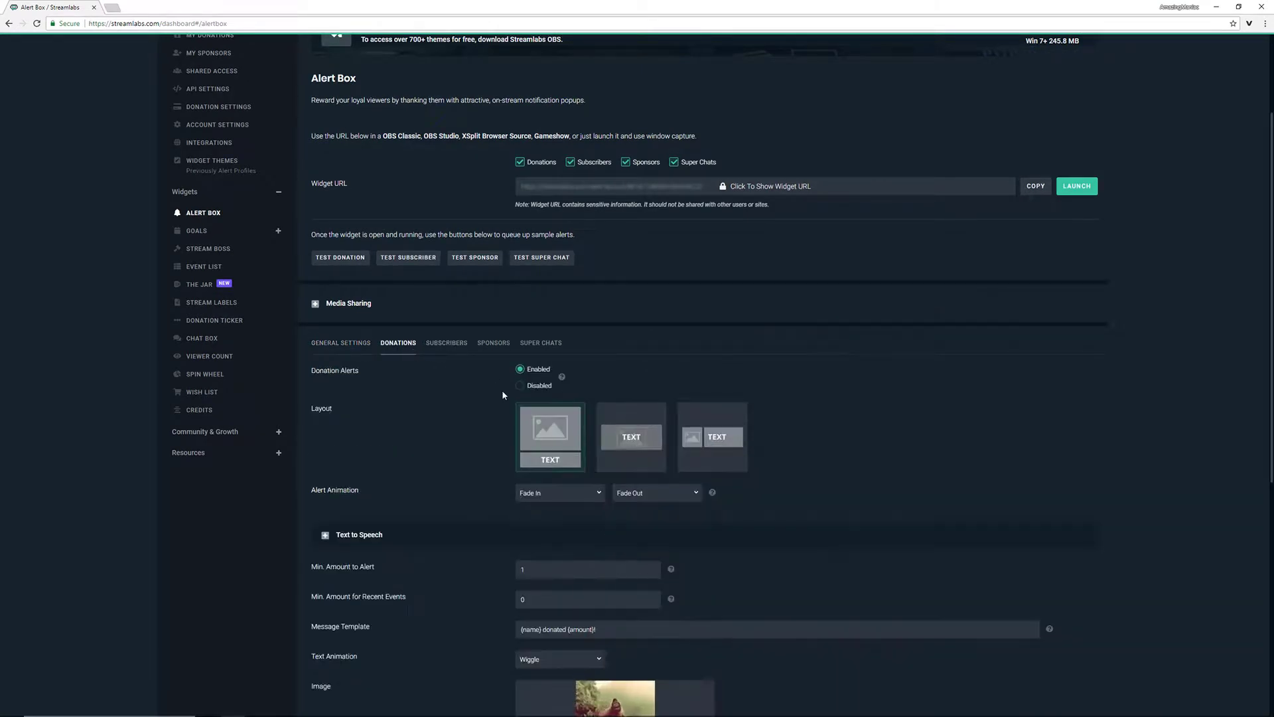
pyautogui.scroll(-2, 499, 394)
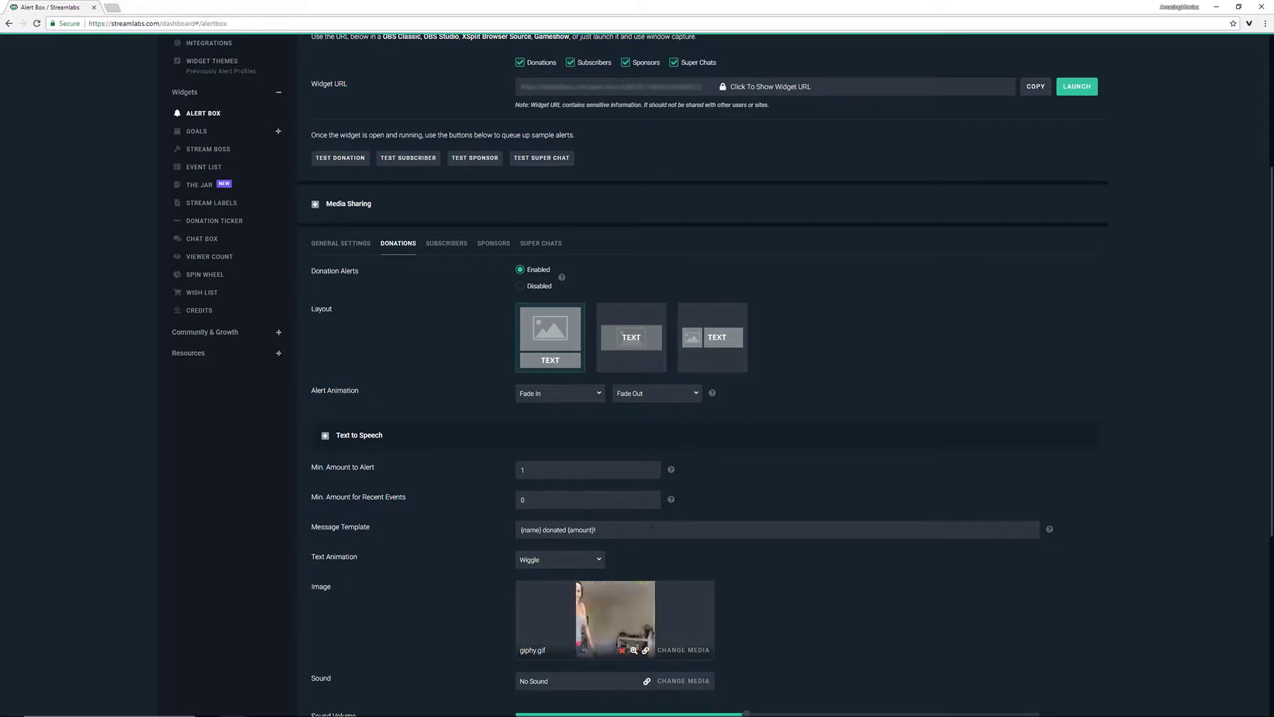
pyautogui.scroll(-1, 449, 526)
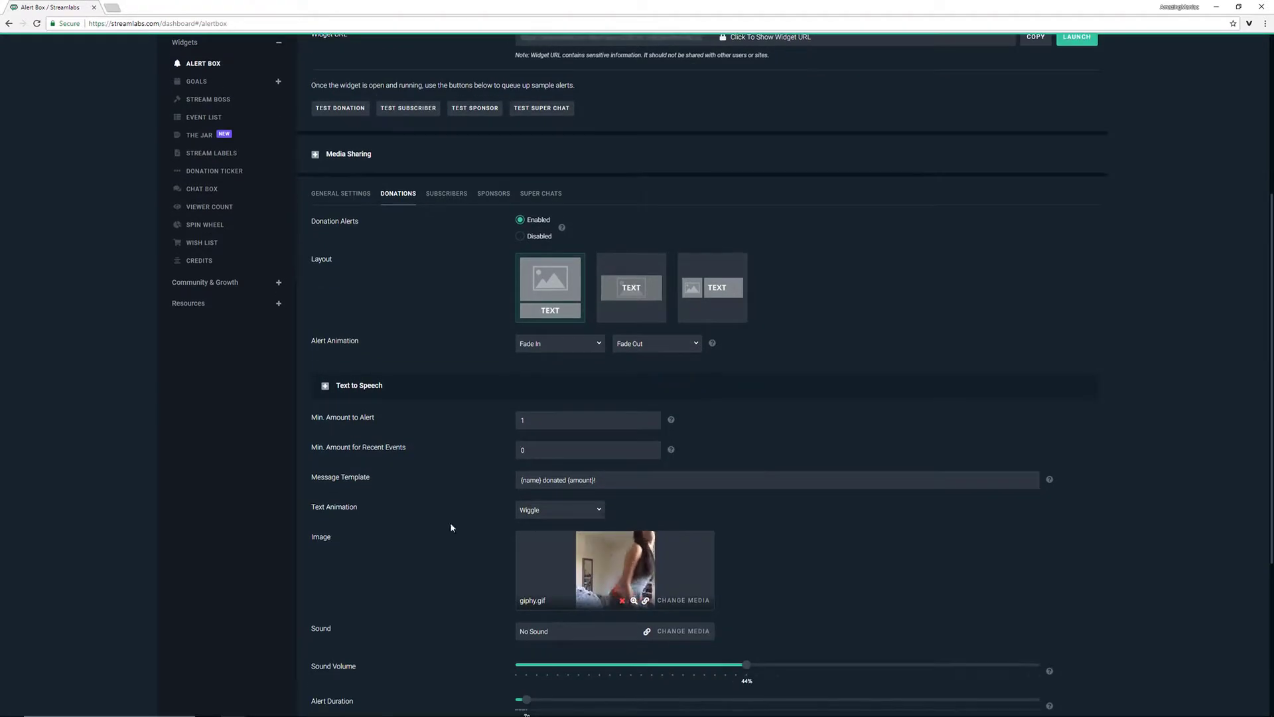
# Step: View the media gallery for the donation alert image, close it without selecting anything, and review the Alert Box page
pyautogui.click(683, 599)
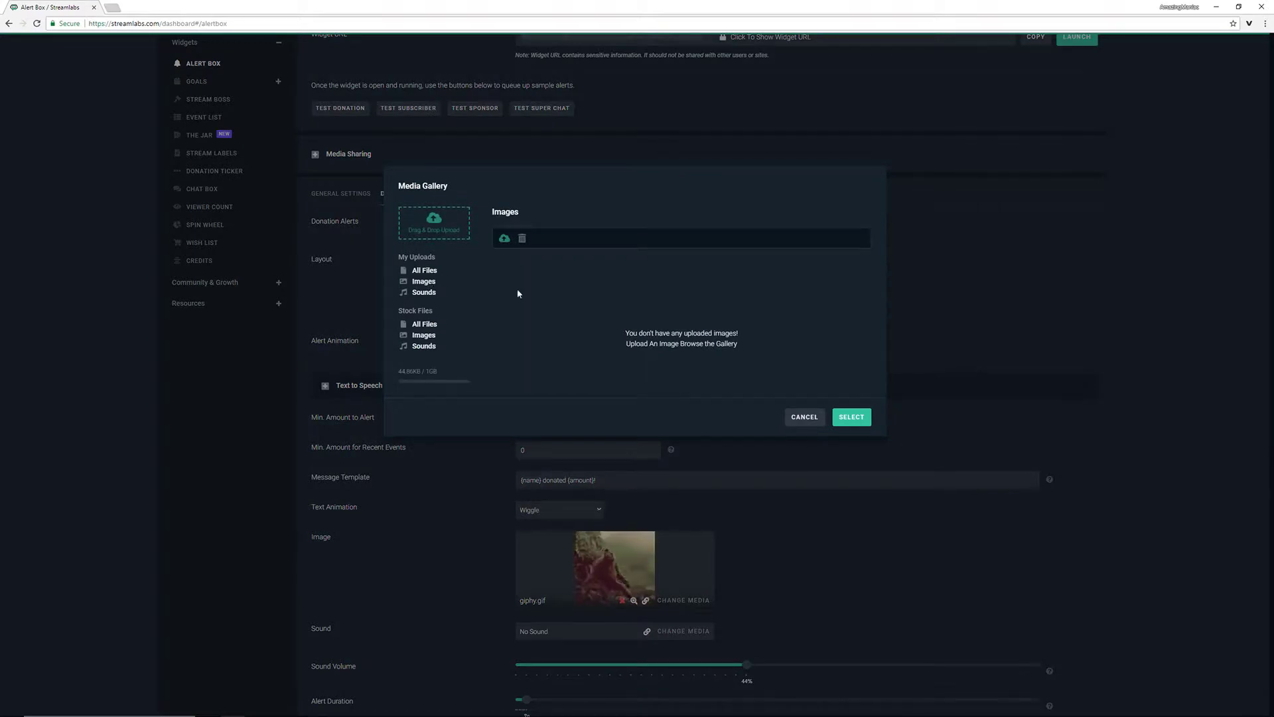
pyautogui.click(797, 424)
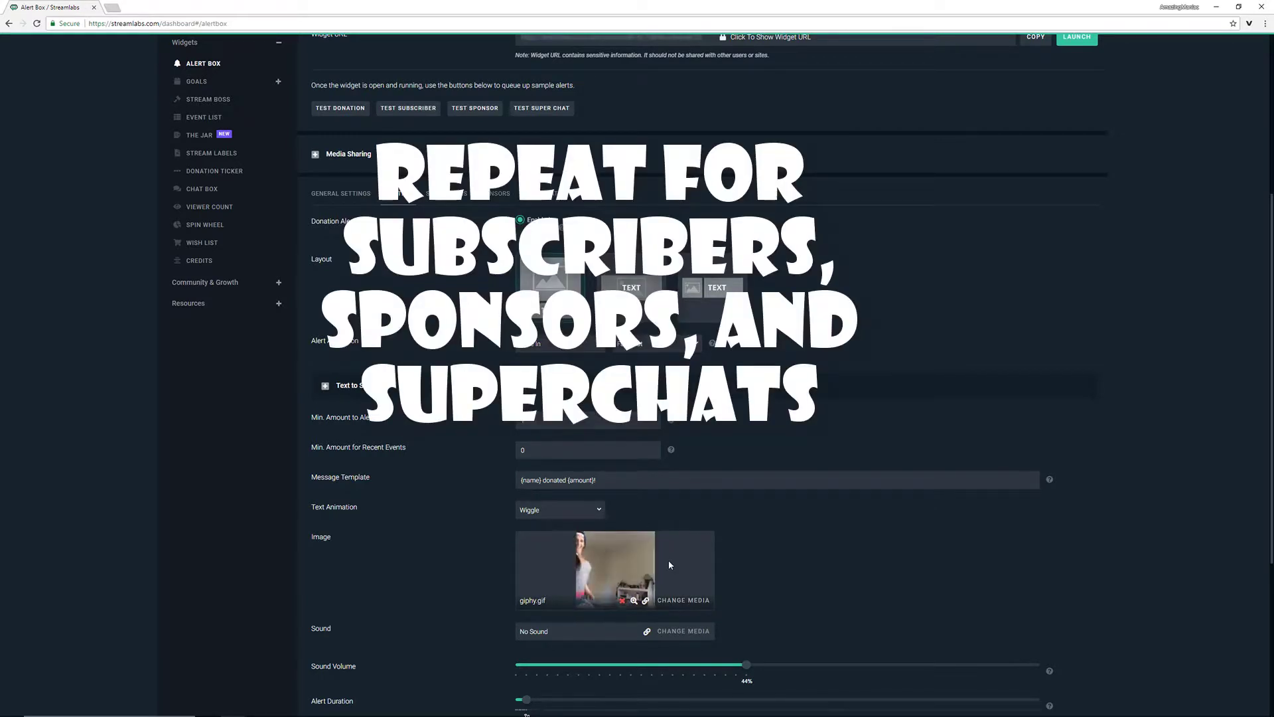
pyautogui.scroll(2, 603, 565)
pyautogui.scroll(-1, 590, 531)
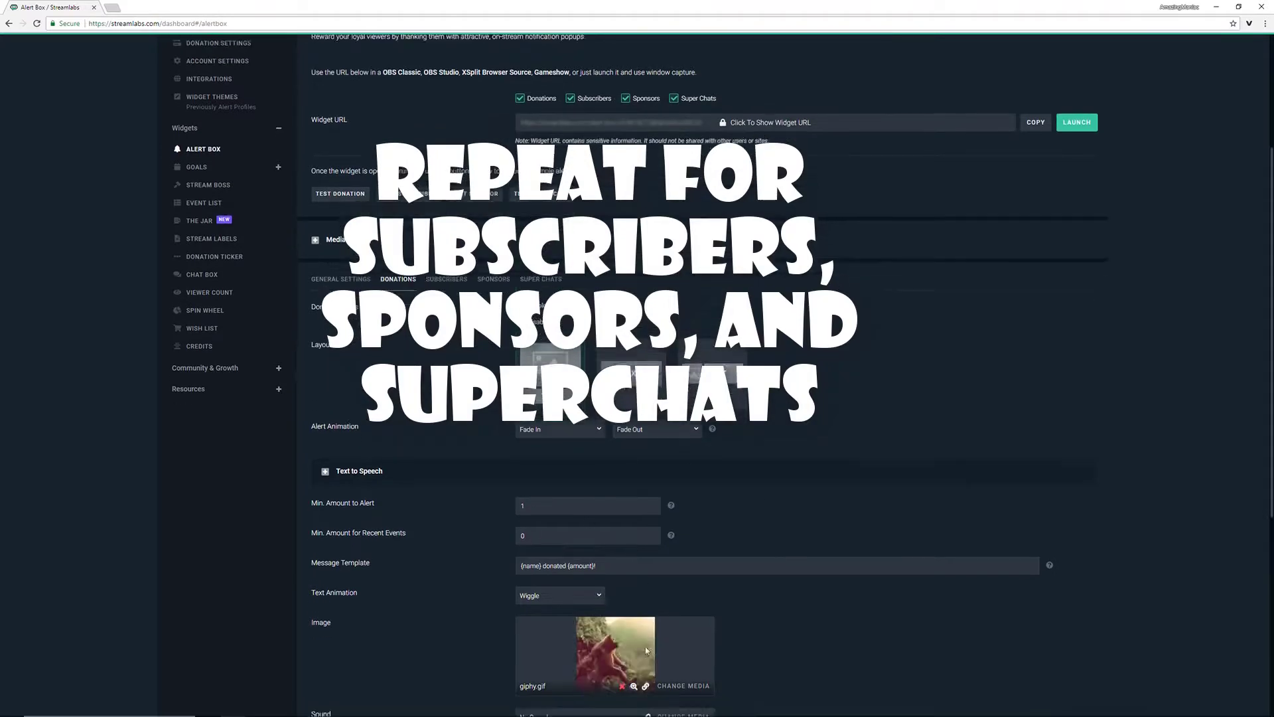
pyautogui.scroll(5, 630, 602)
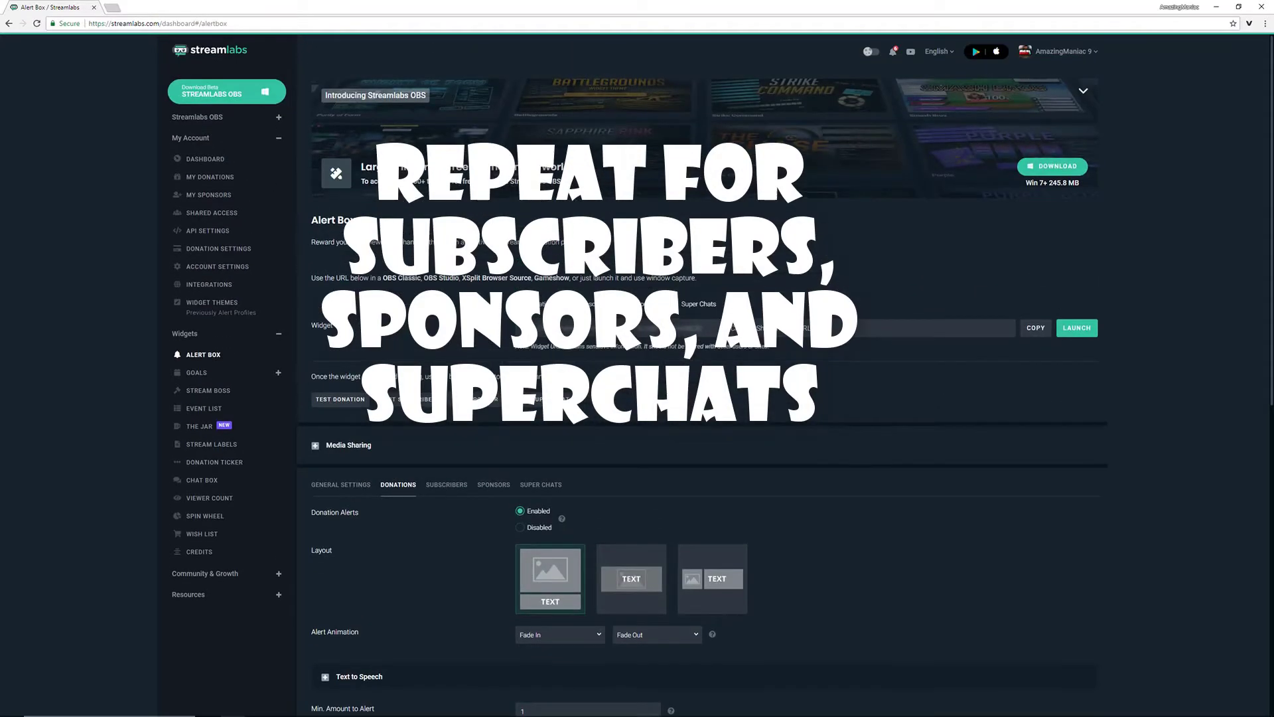
# Step: Return to the Streamlabs dashboard and examine the list of recent events
pyautogui.click(205, 159)
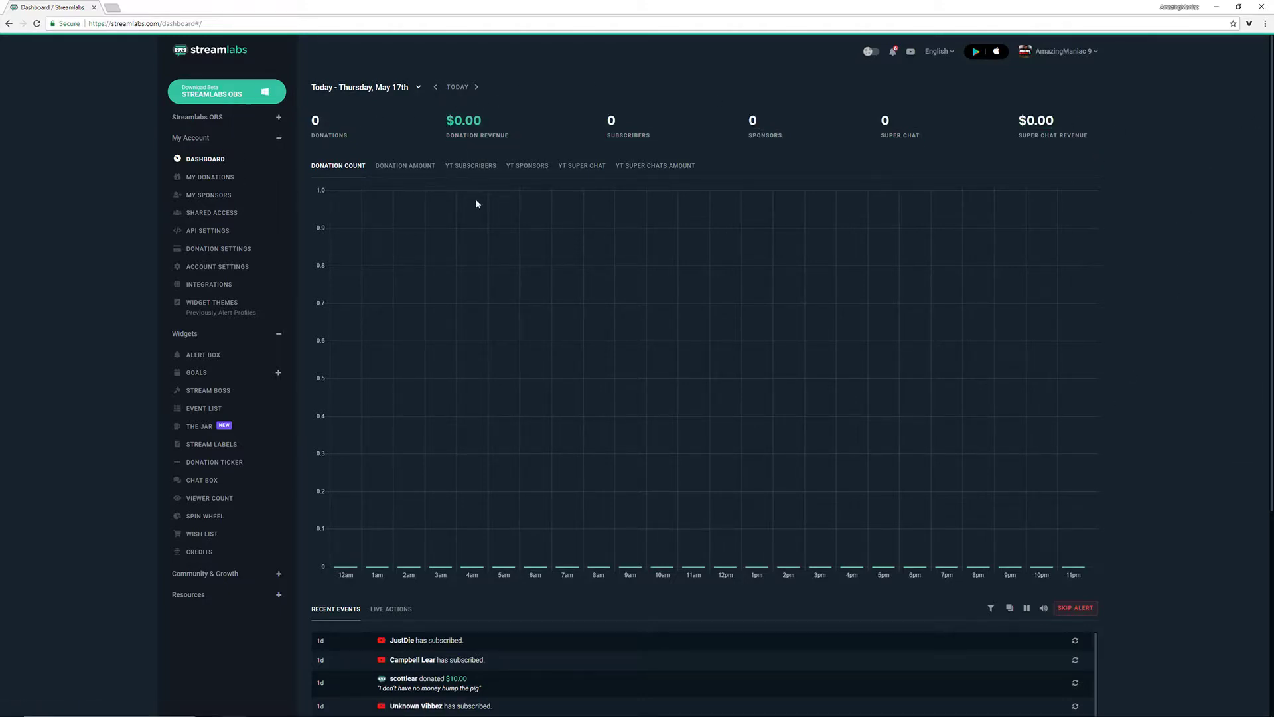
pyautogui.scroll(-5, 747, 372)
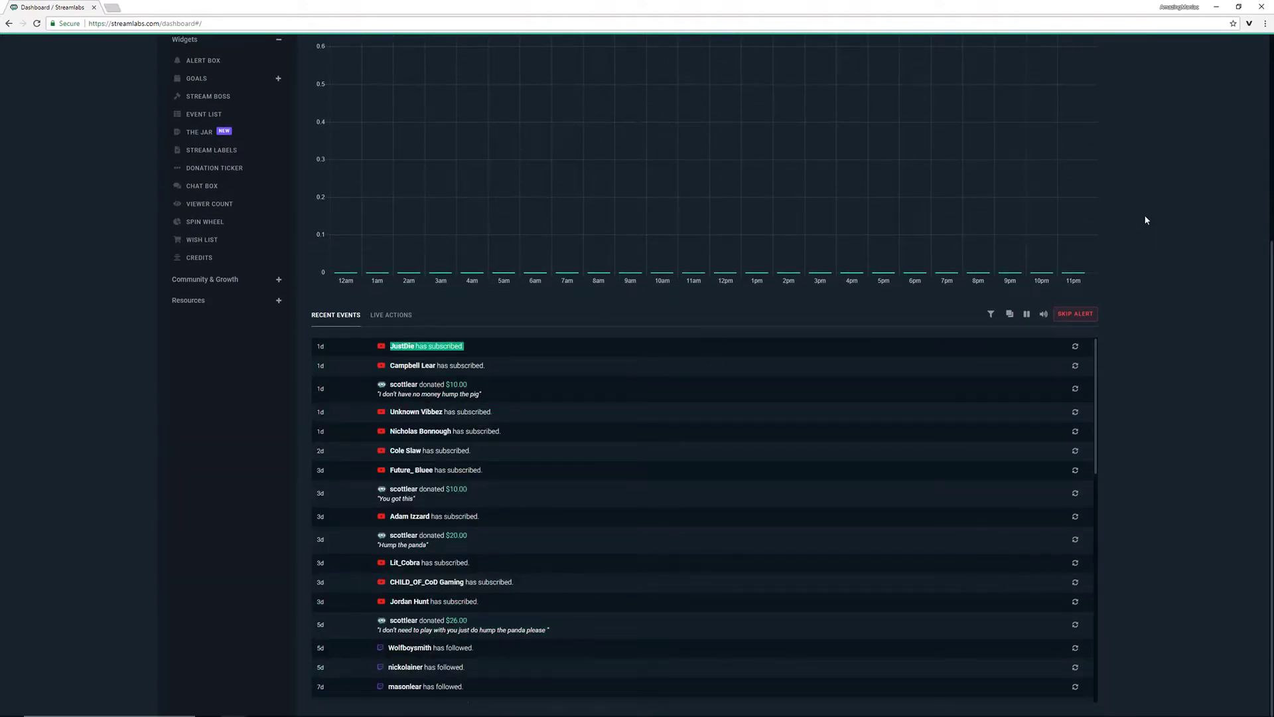
pyautogui.scroll(5, 737, 427)
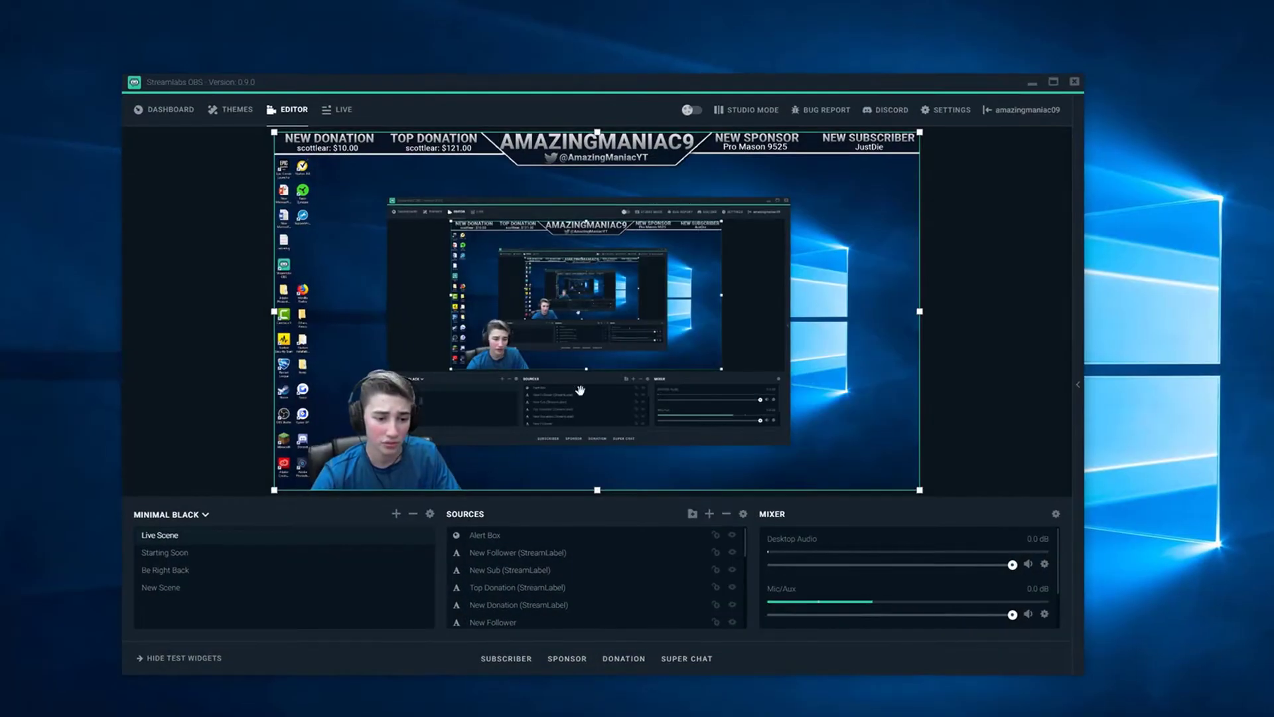
# Step: Back in Streamlabs OBS, view the available standard and widget source types without adding one to the Live Scene
pyautogui.click(709, 516)
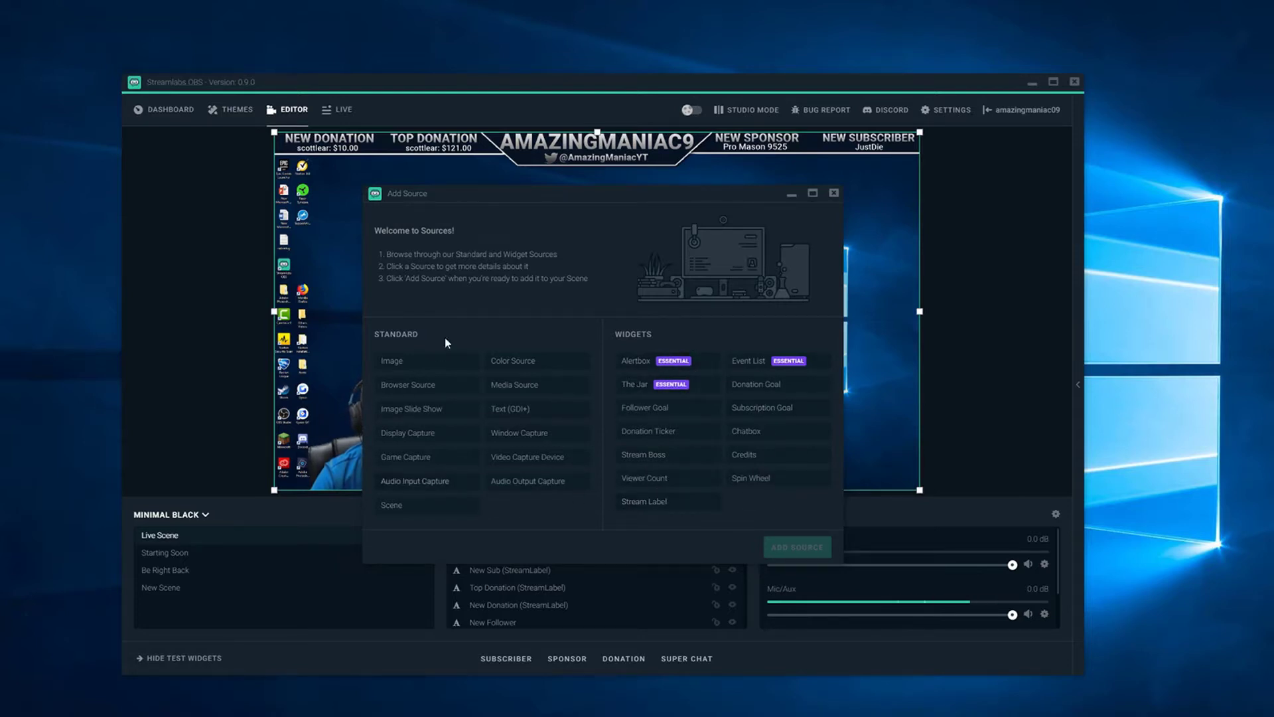
pyautogui.click(834, 194)
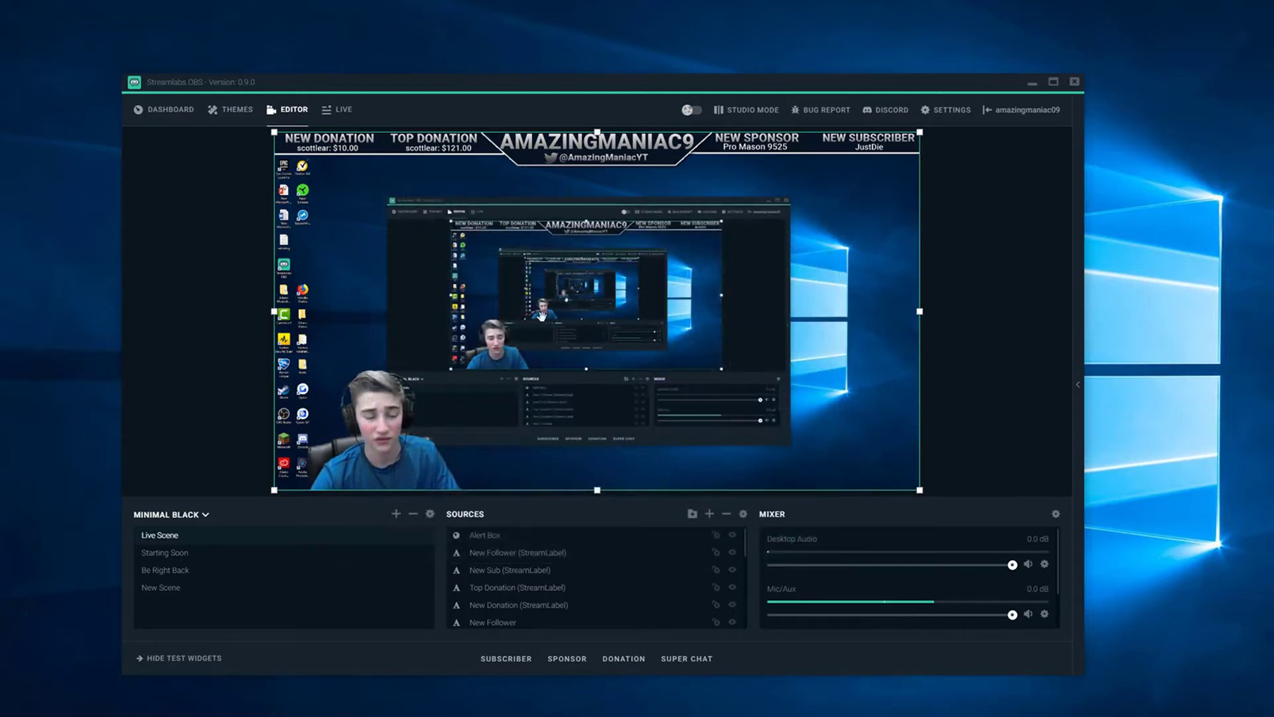